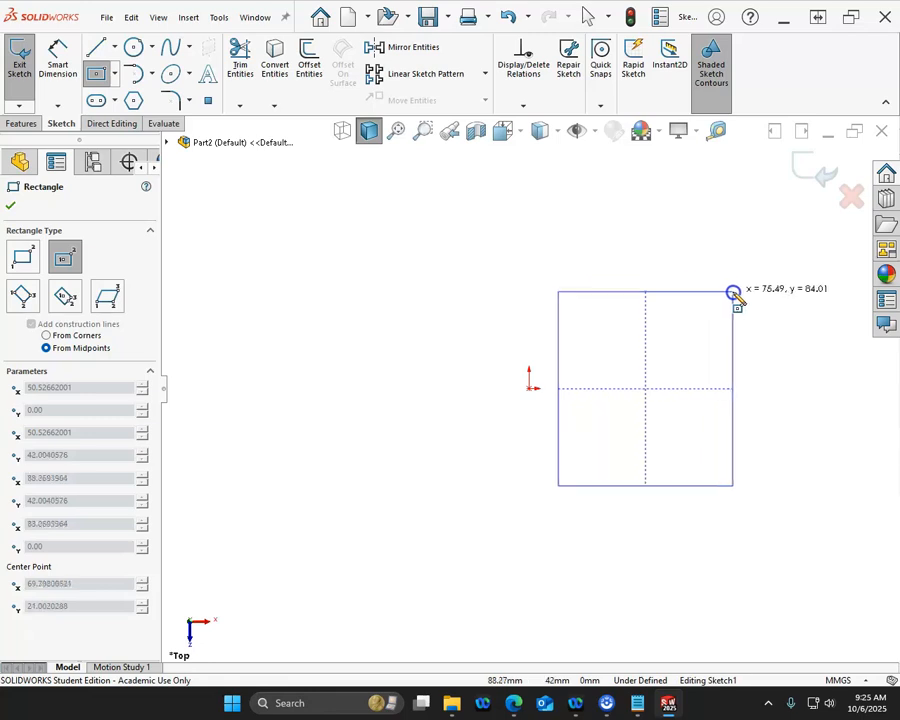
Draw a center rectangle with its midpoint to the right of the origin, level with it.
click(772, 293)
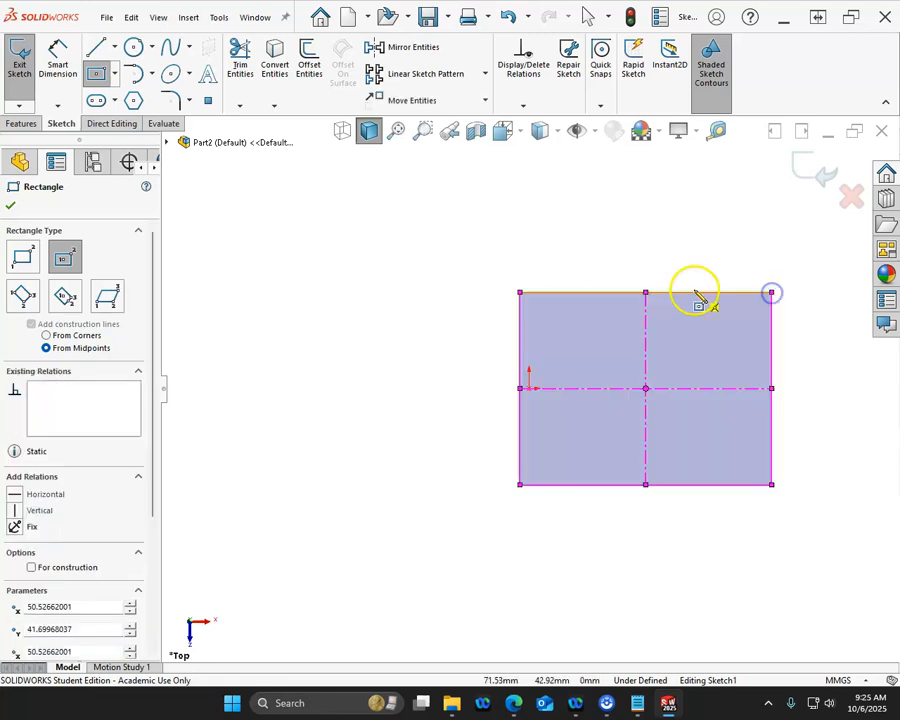
right_click(715, 251)
click(760, 260)
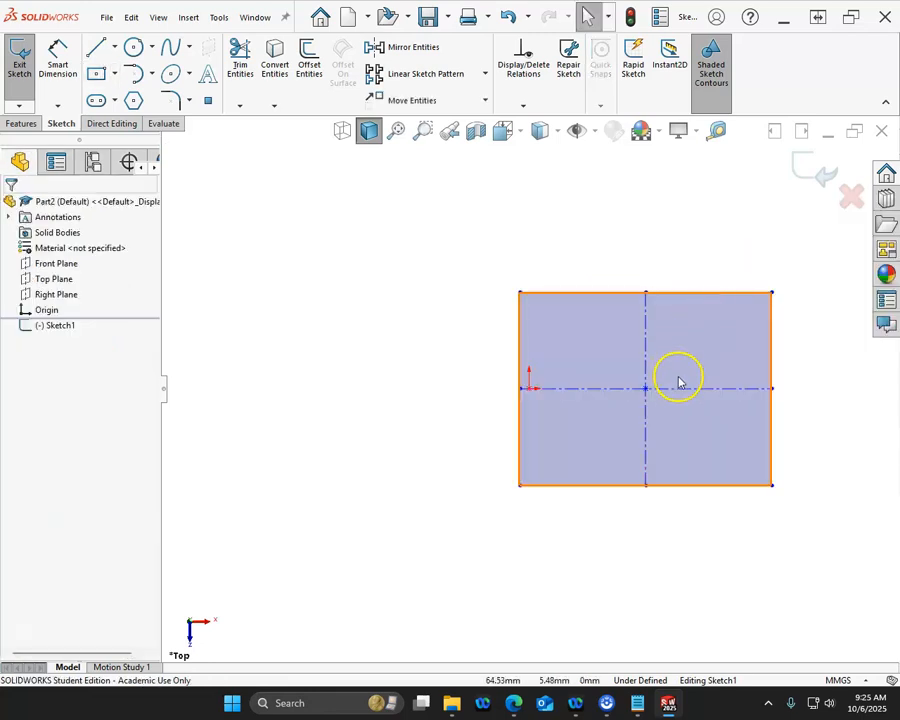
Move the rectangle's center onto the origin and stretch its corner to about 190.5 mm wide and 90 mm high.
mouse_move(647, 388)
mouse_down()
mouse_move(593, 371)
mouse_move(561, 390)
mouse_move(531, 388)
mouse_up()
drag(533, 293, 749, 287)
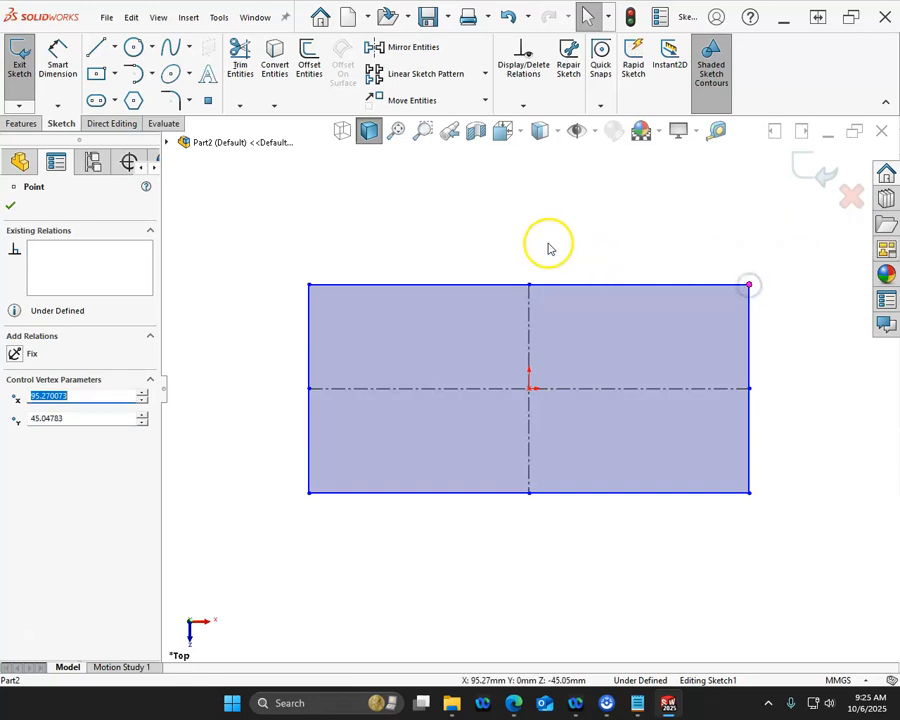
click(548, 244)
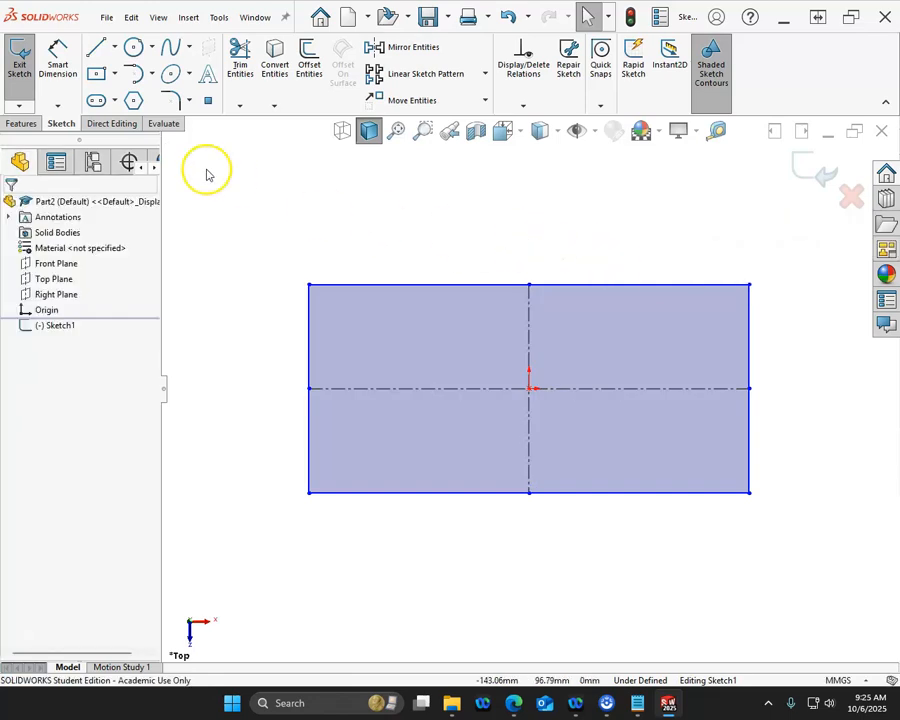
Dimension the rectangle to 88 mm wide and 62 mm high.
click(52, 56)
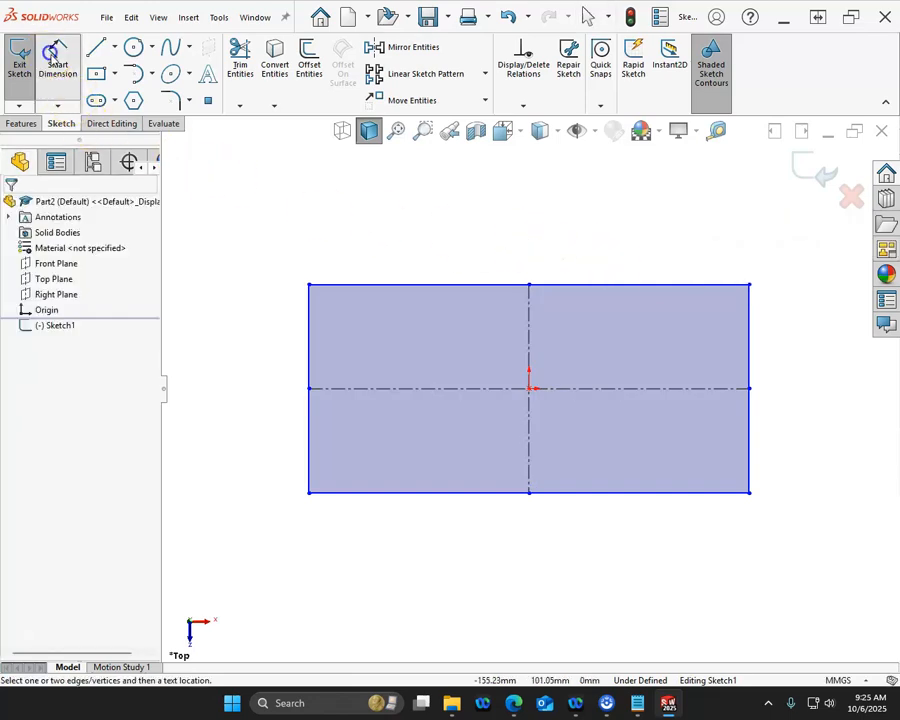
click(446, 493)
click(452, 540)
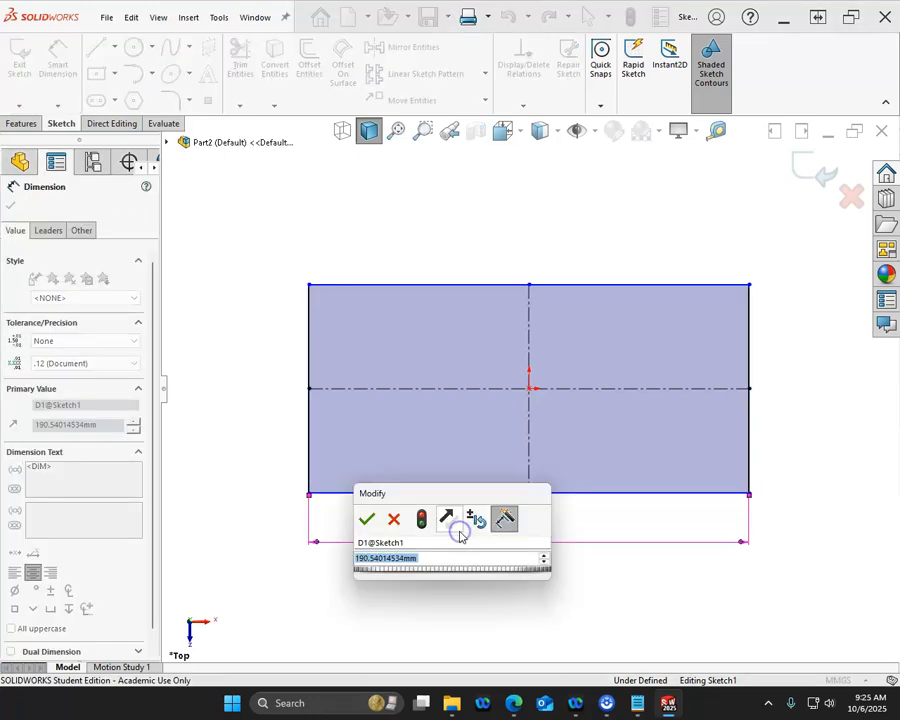
text(88)
key(Return)
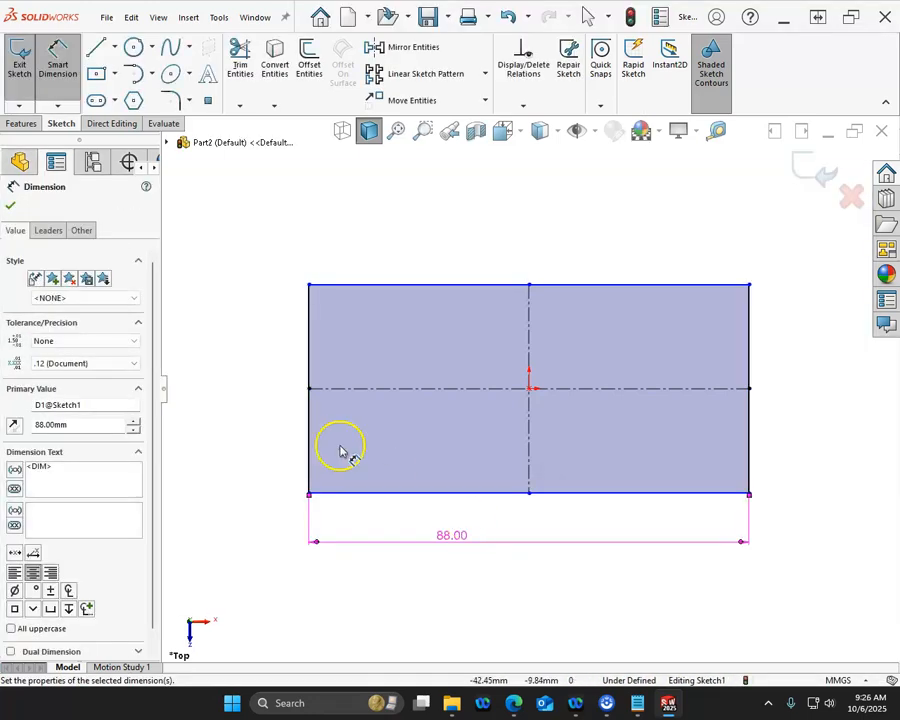
click(309, 432)
click(272, 428)
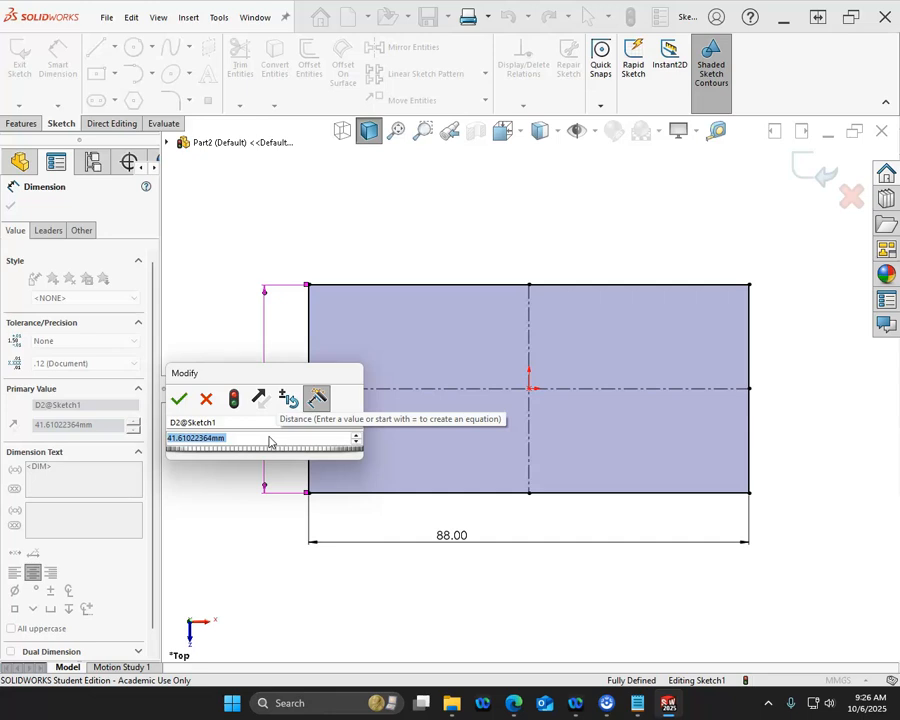
text(62)
key(Return)
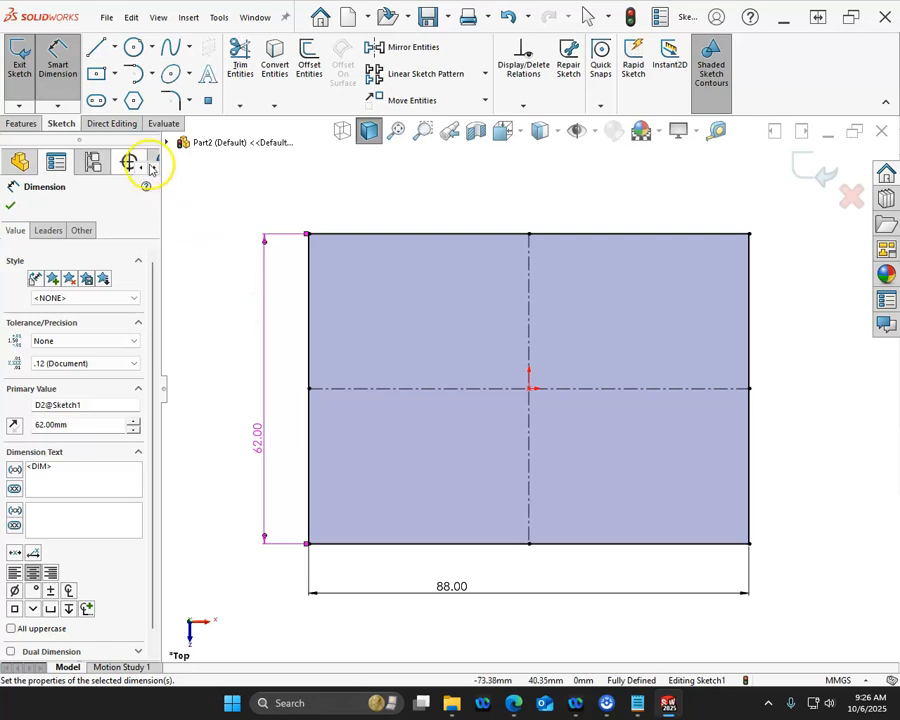
Draw a vertical centerpoint straight slot on the horizontal centerline near the rectangle's left edge, about 39 mm between arc centers and 9 mm wide.
click(116, 101)
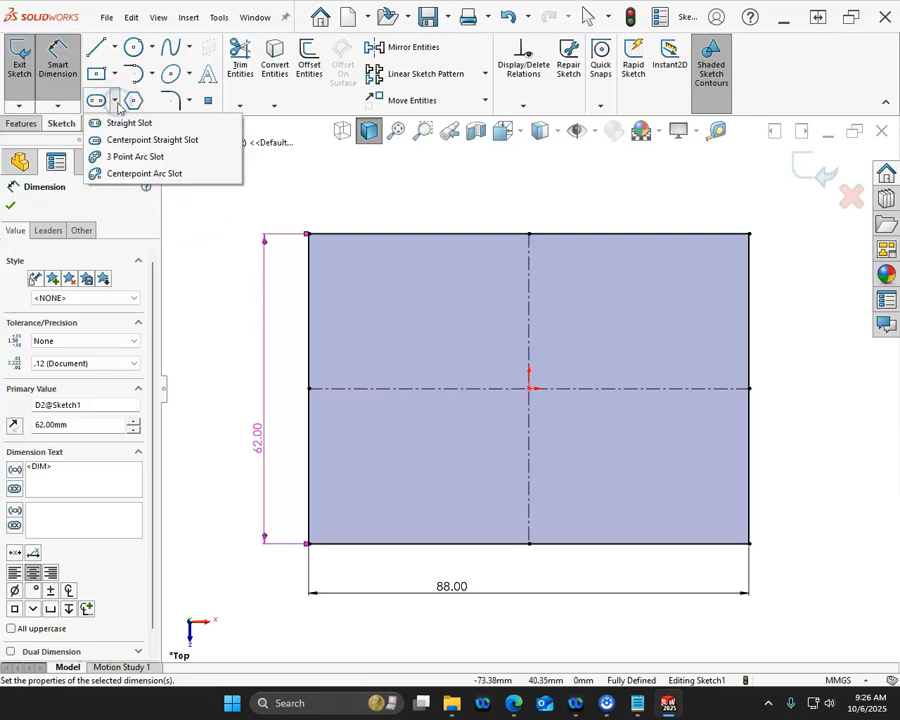
click(124, 157)
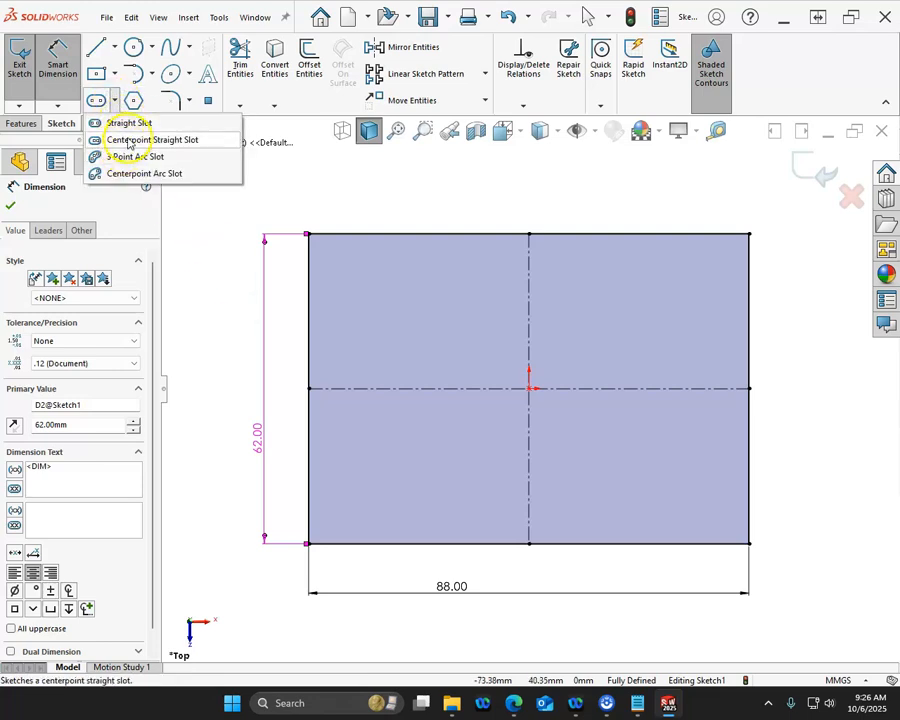
click(128, 141)
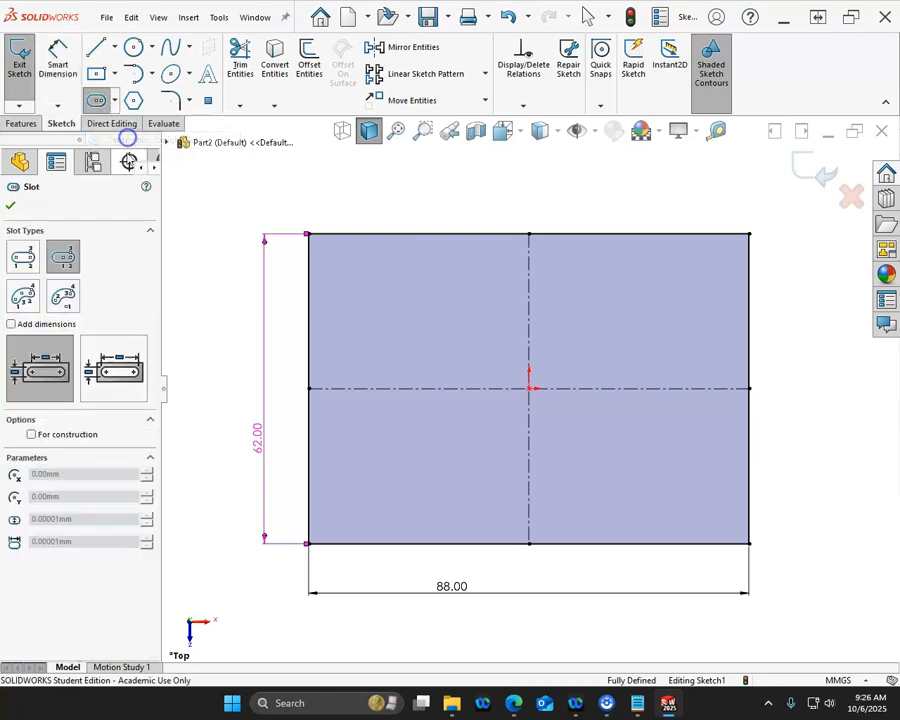
click(356, 389)
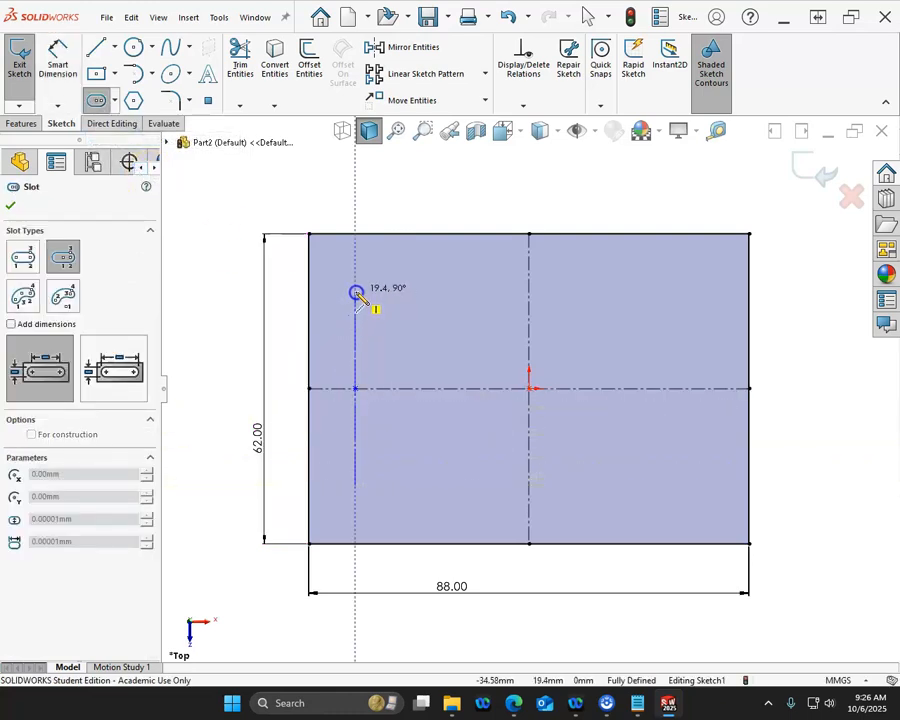
click(356, 292)
click(378, 292)
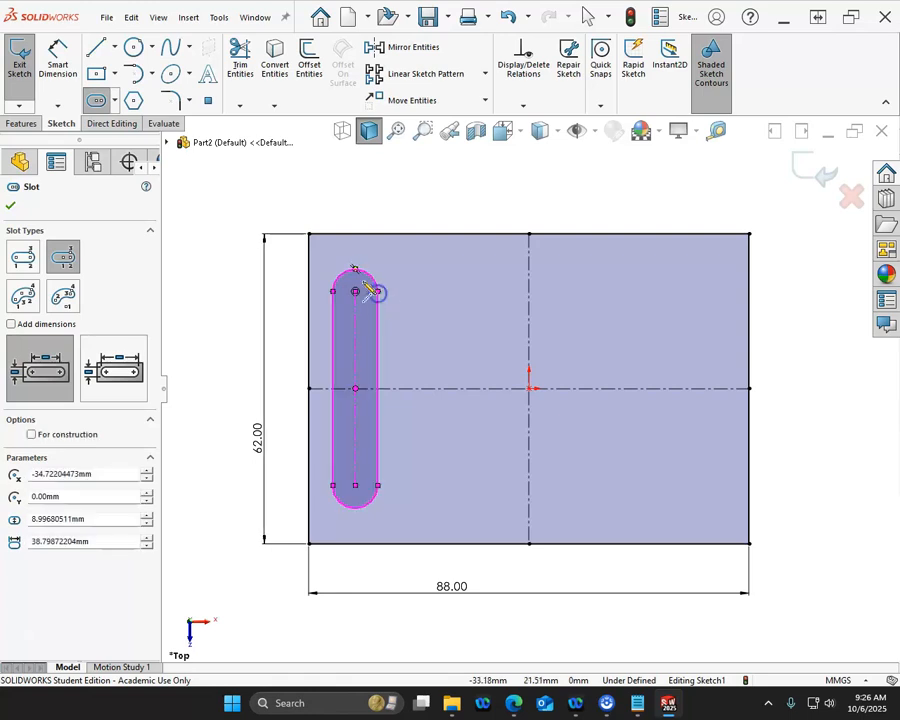
Dimension the gap between the rectangle's left edge and the slot's left side to 8 mm.
right_click(342, 191)
click(505, 168)
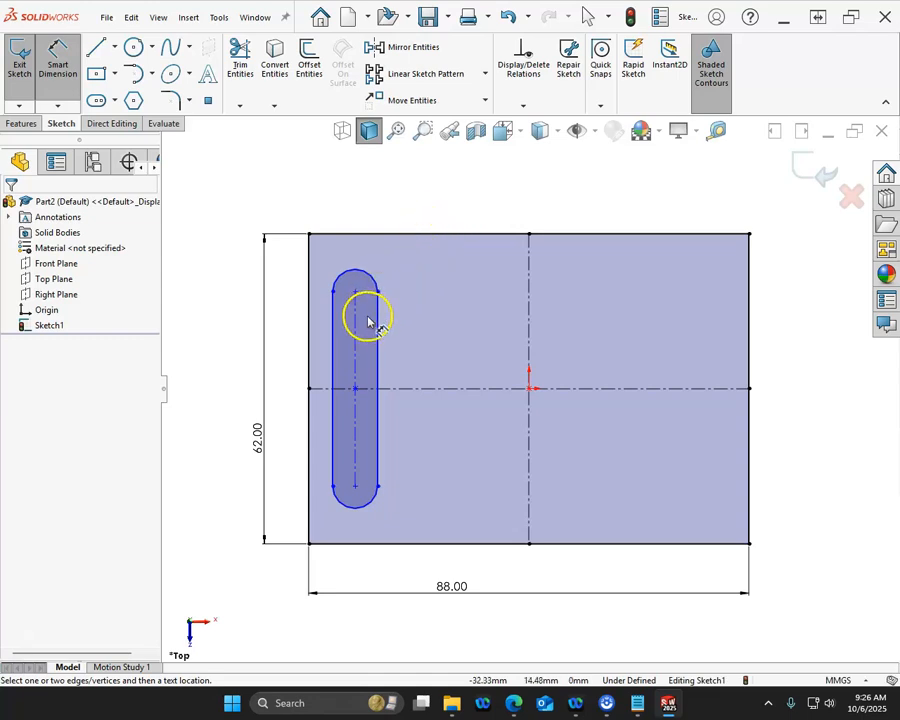
click(333, 330)
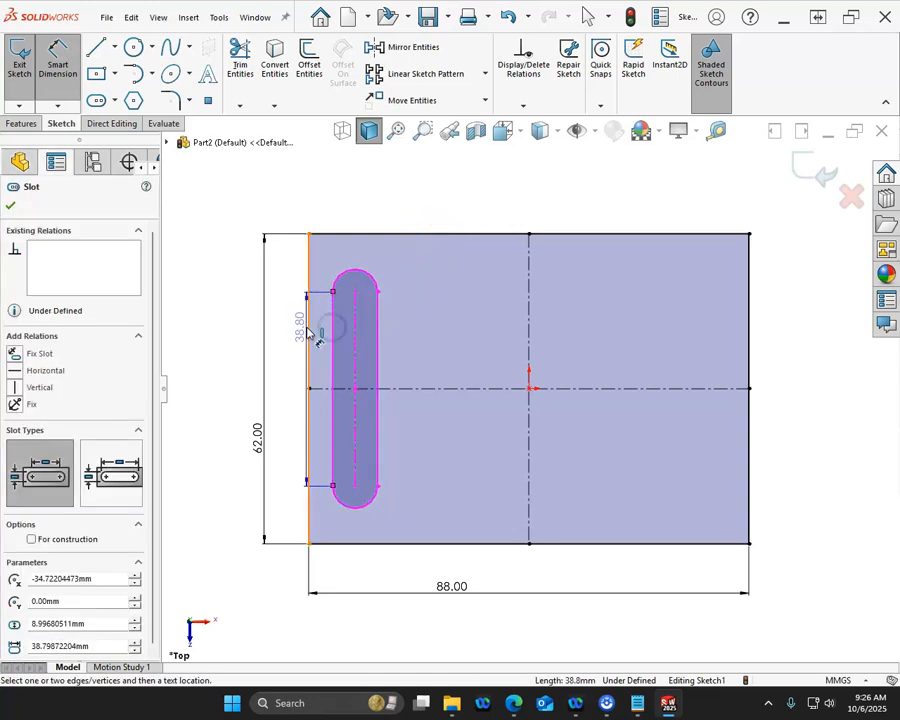
click(309, 326)
click(258, 207)
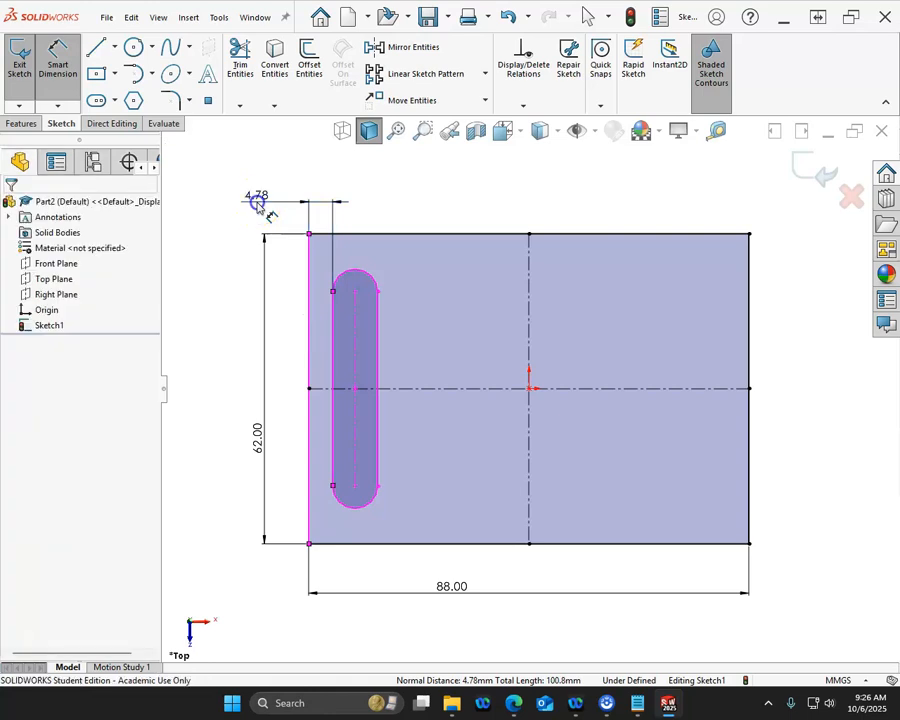
text(8)
key(Return)
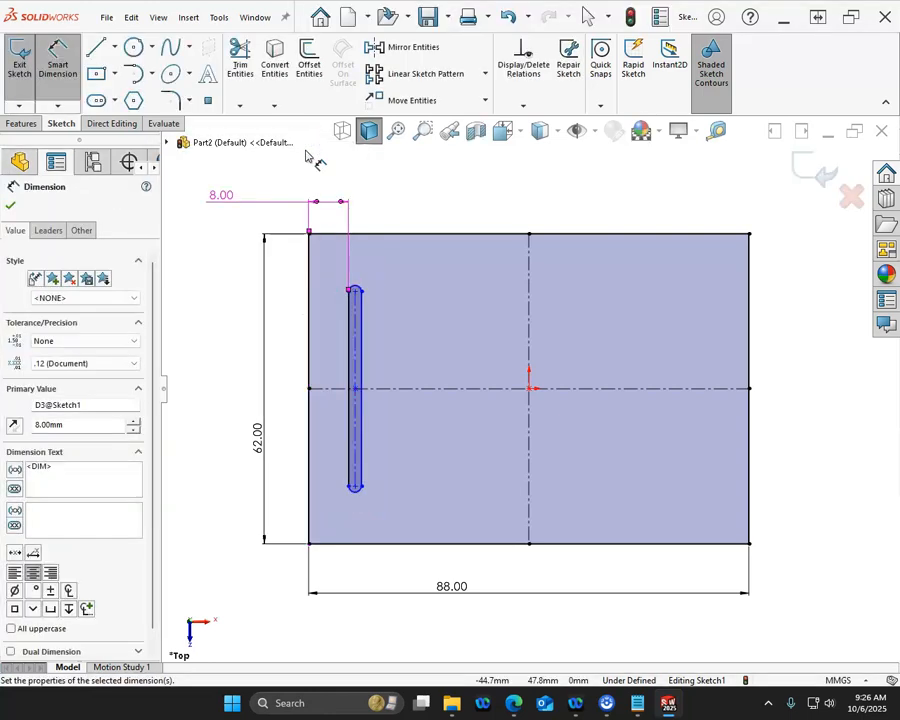
Dimension the slot's width to 6 mm between its straight sides.
click(352, 349)
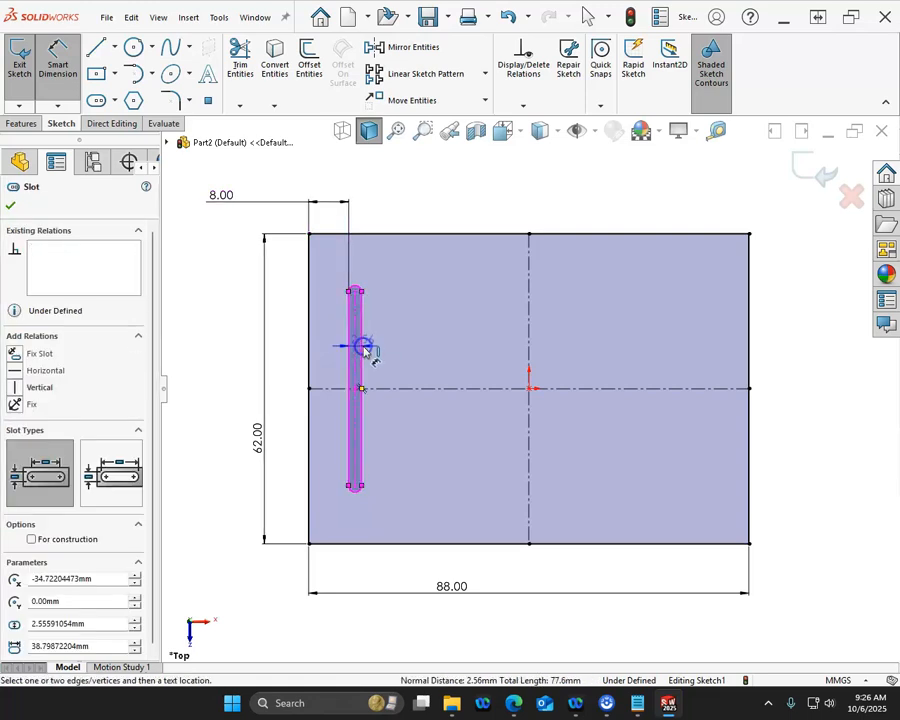
click(233, 321)
click(230, 322)
text(6)
key(Return)
click(220, 298)
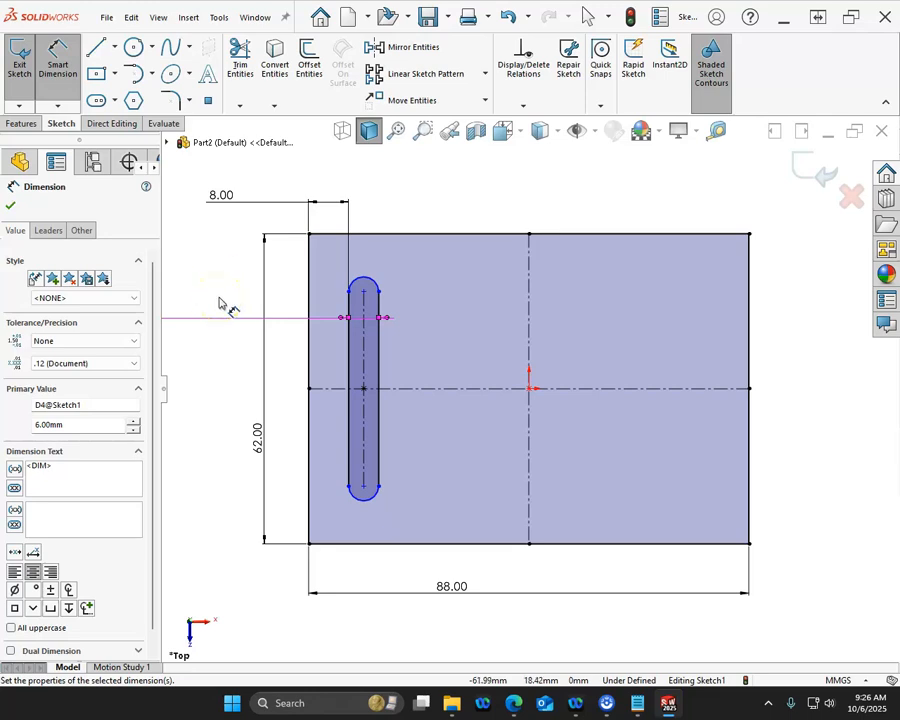
Dimension the slot's straight side to 41 mm.
click(271, 333)
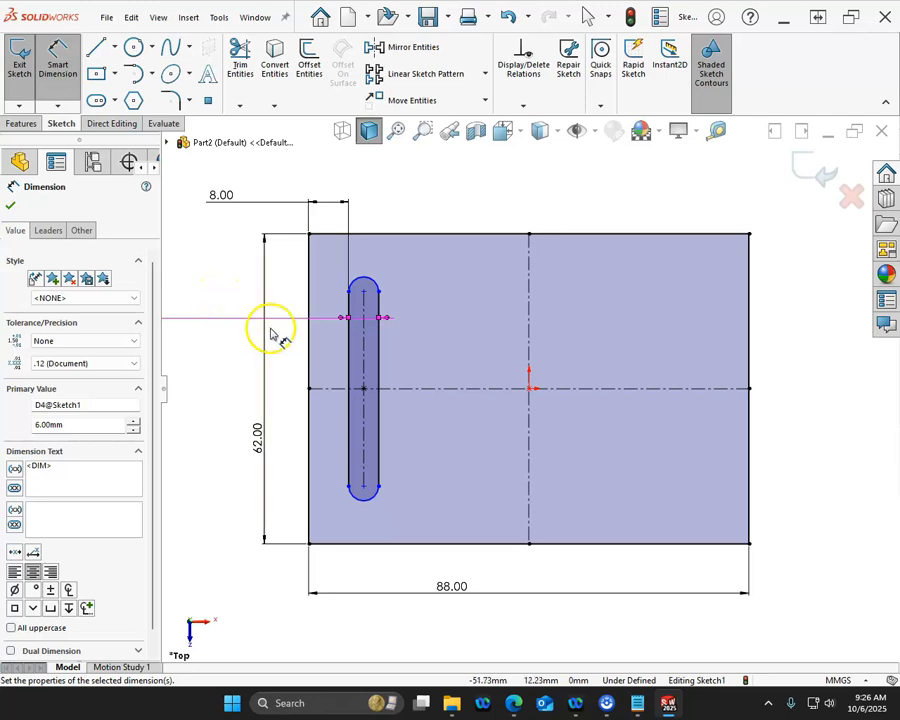
click(350, 368)
click(296, 388)
text(41)
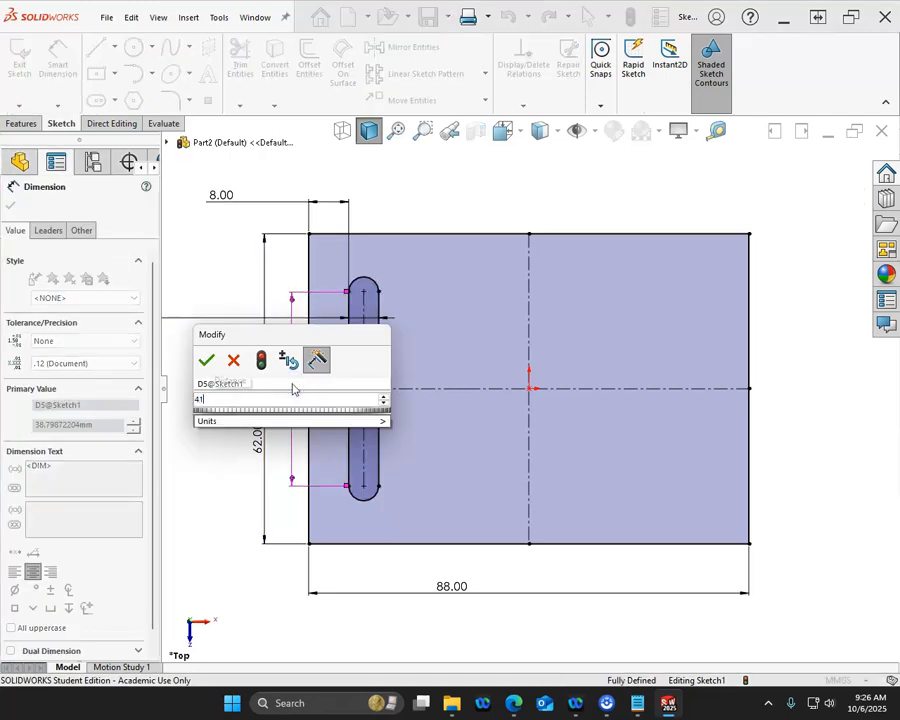
key(Return)
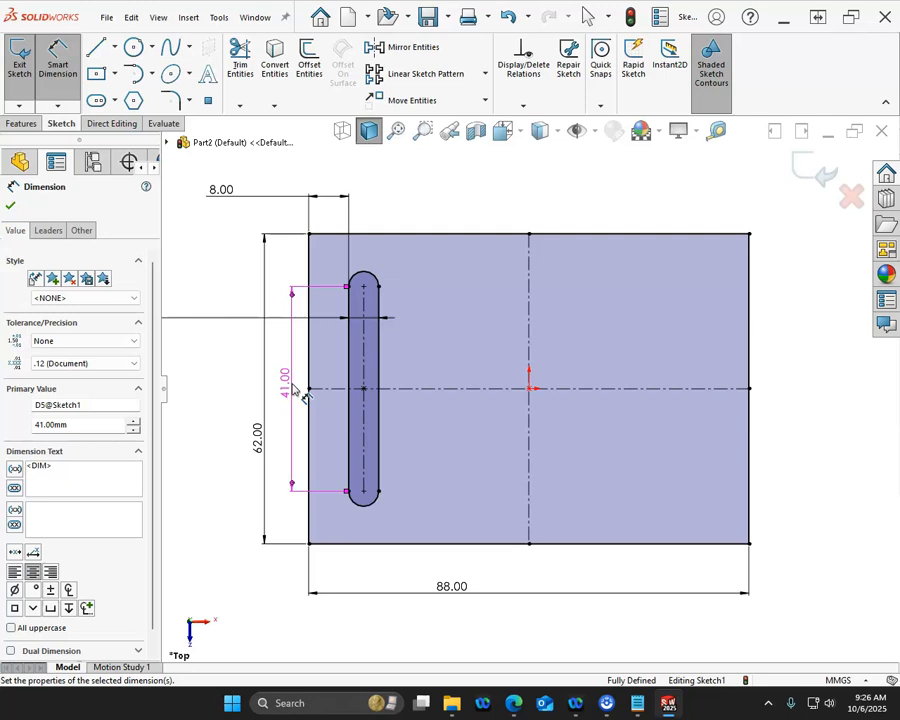
Add a driven dimension between the rectangle's bottom edge and the center of the slot's lower arc.
click(367, 544)
click(368, 505)
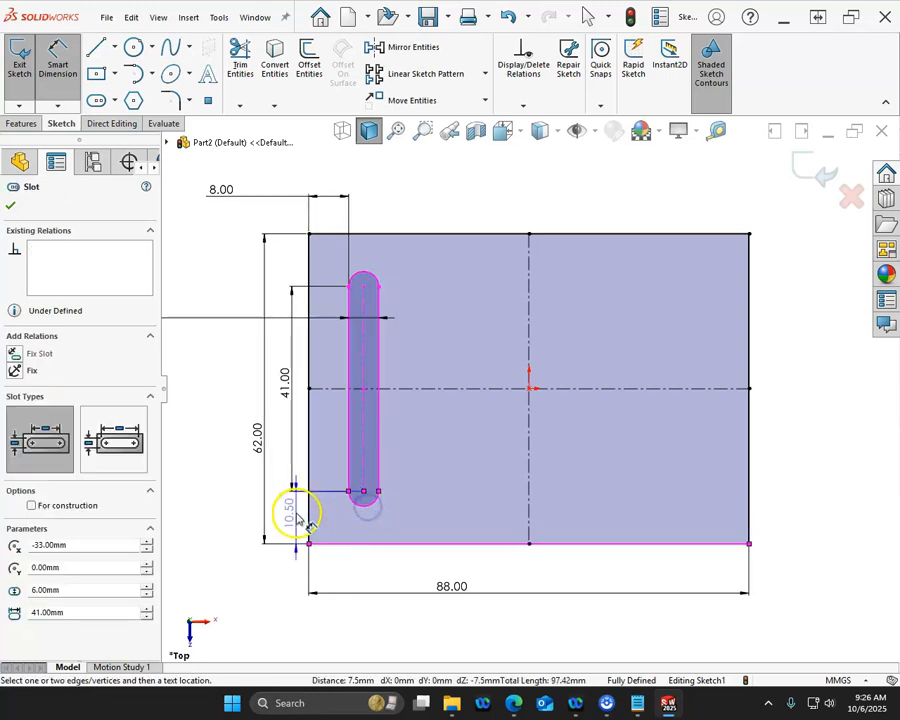
click(299, 518)
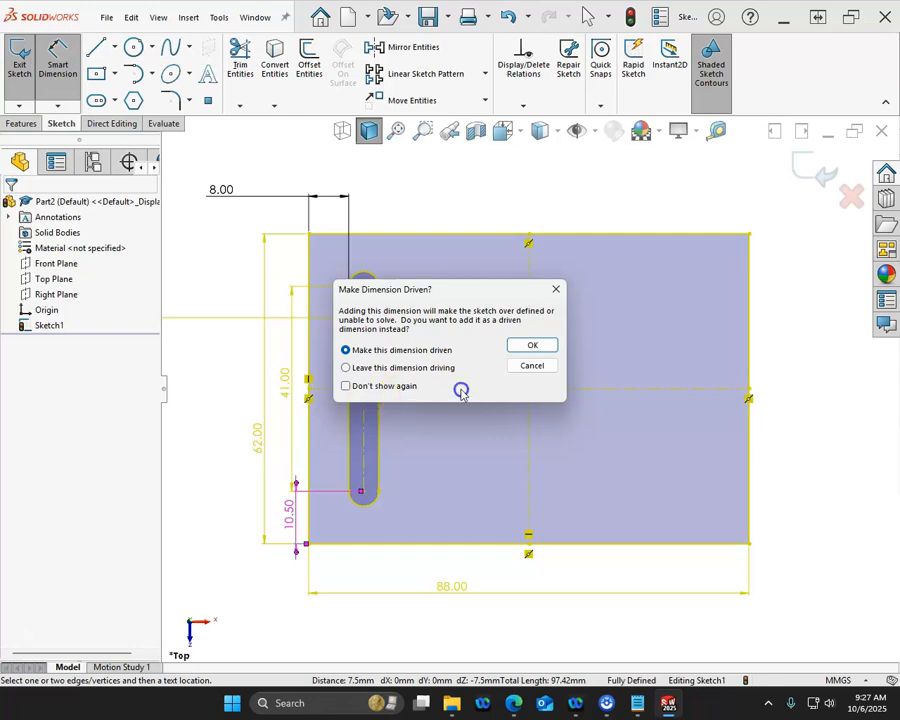
click(522, 345)
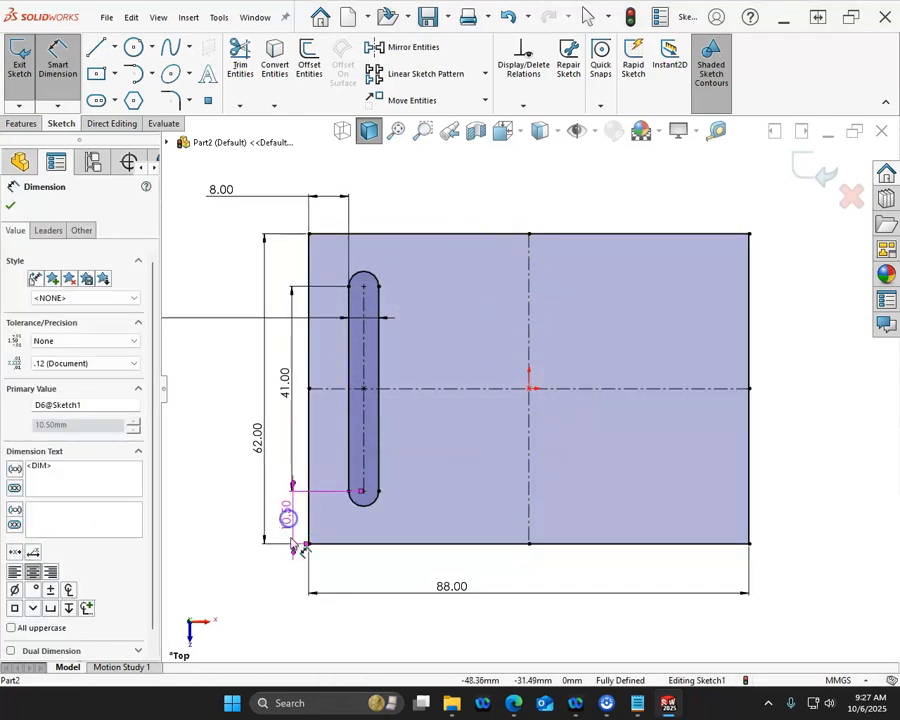
click(266, 588)
Try to edit the driven dimension below the slot and leave the dimension tool.
double_click(286, 514)
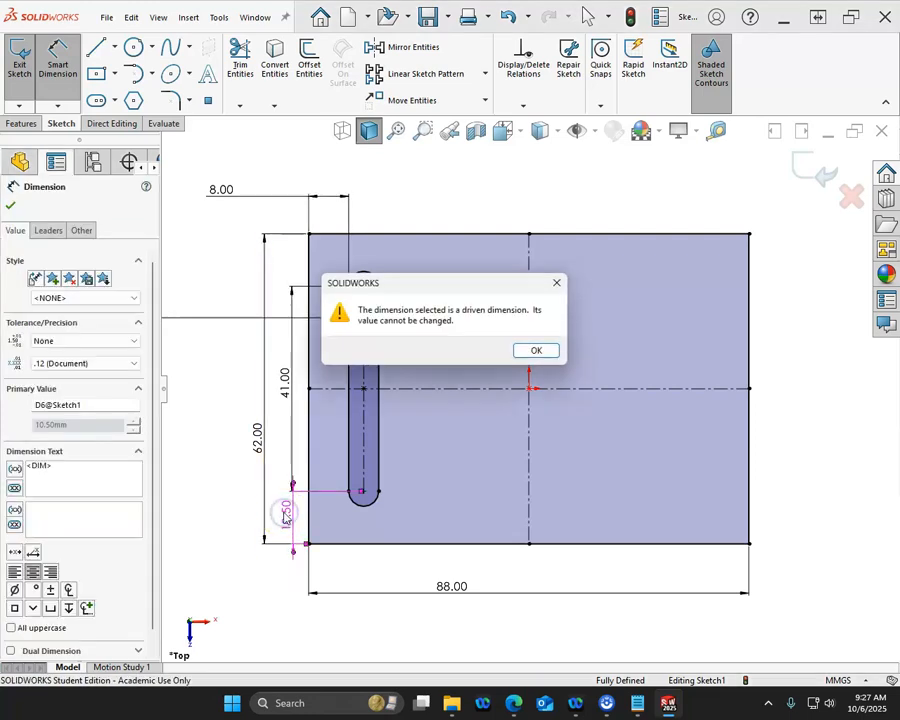
click(537, 351)
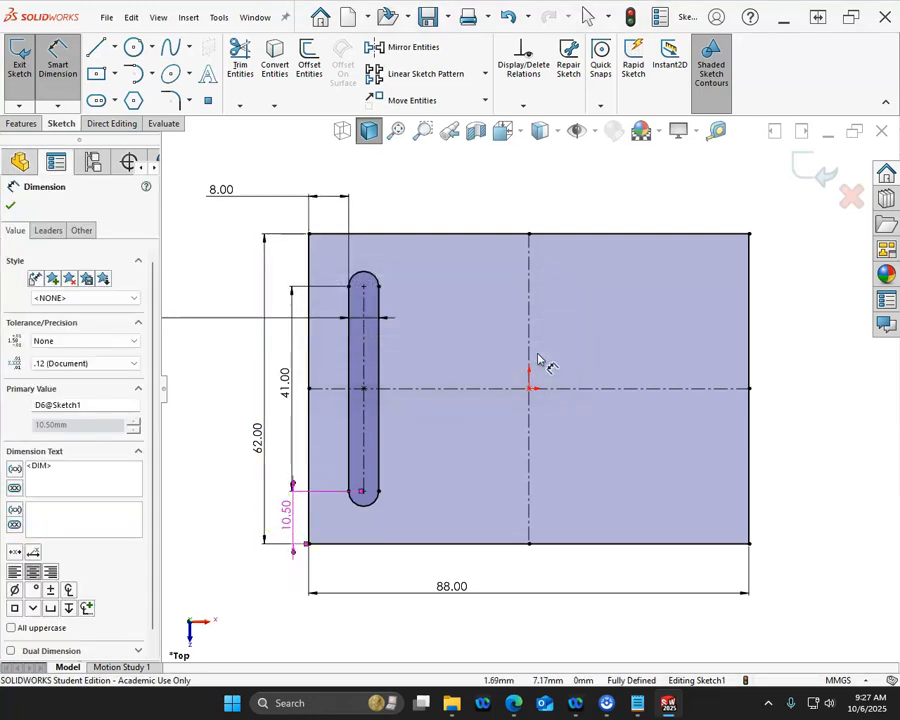
right_click(516, 188)
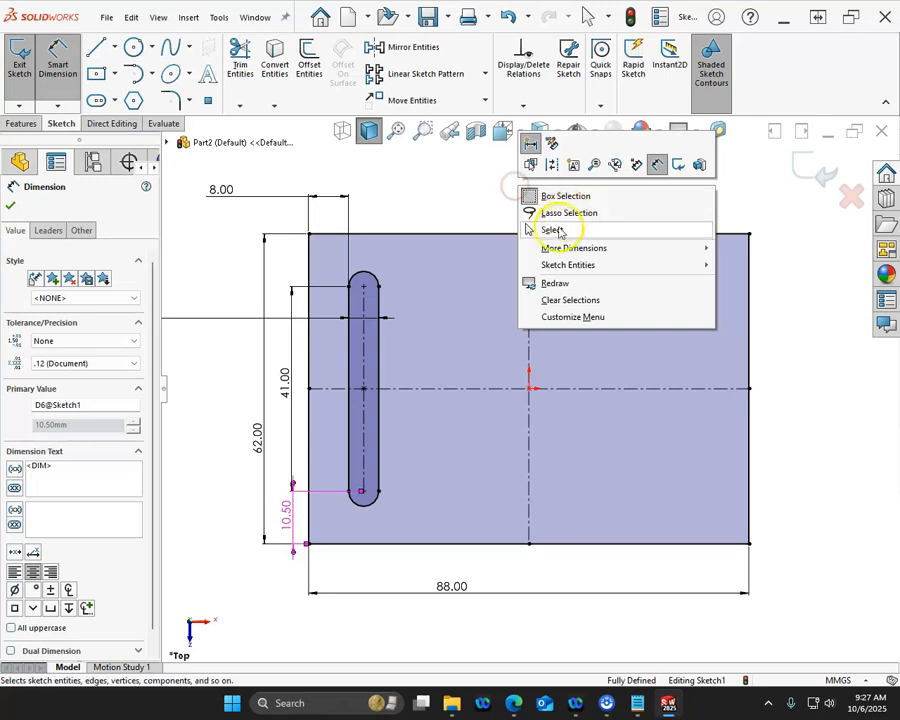
click(554, 228)
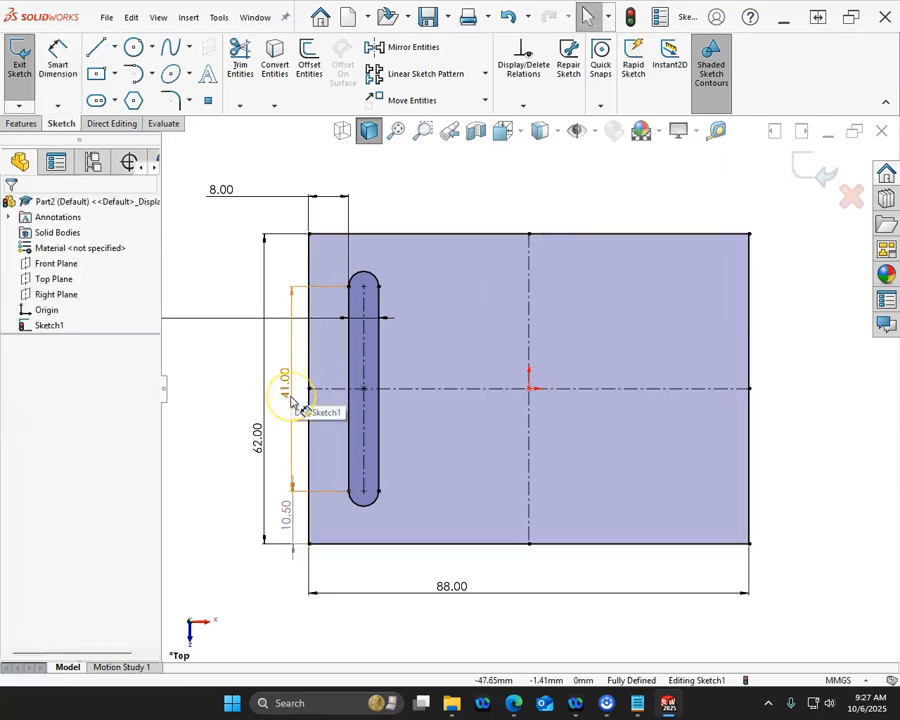
click(362, 392)
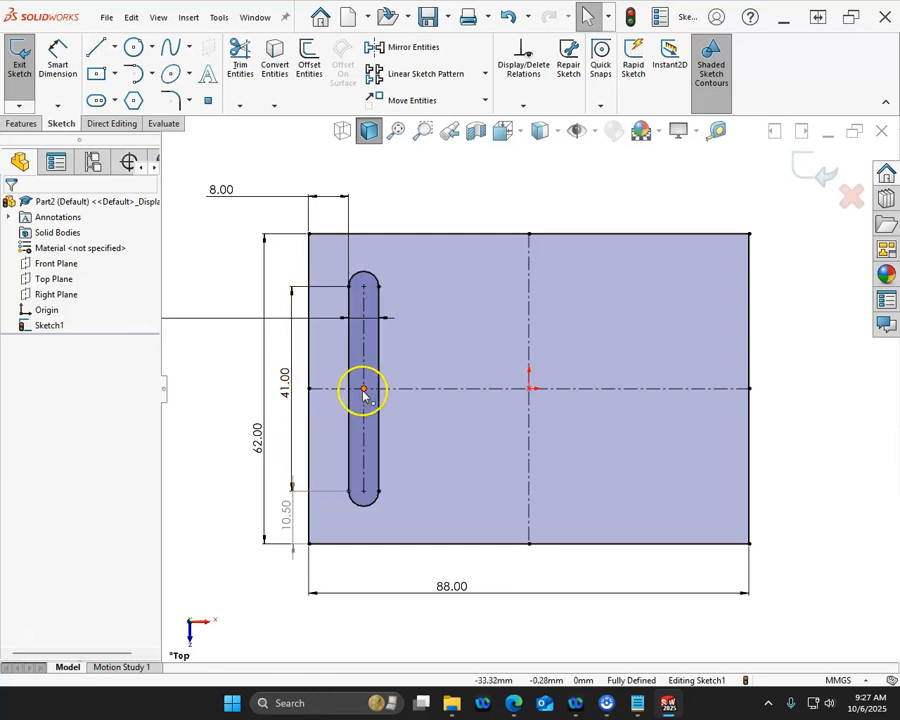
click(362, 408)
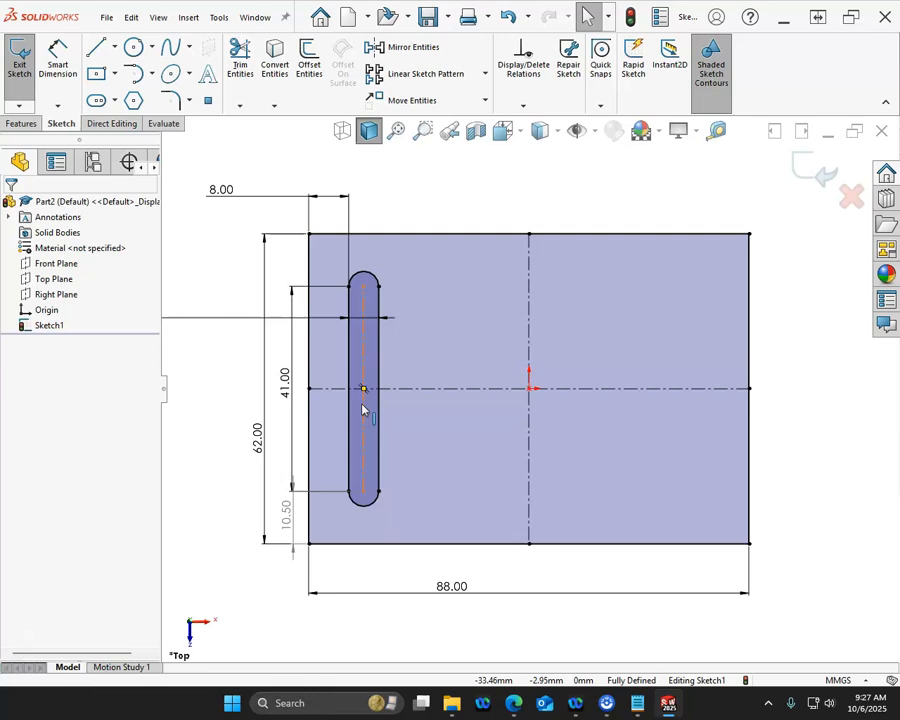
click(401, 388)
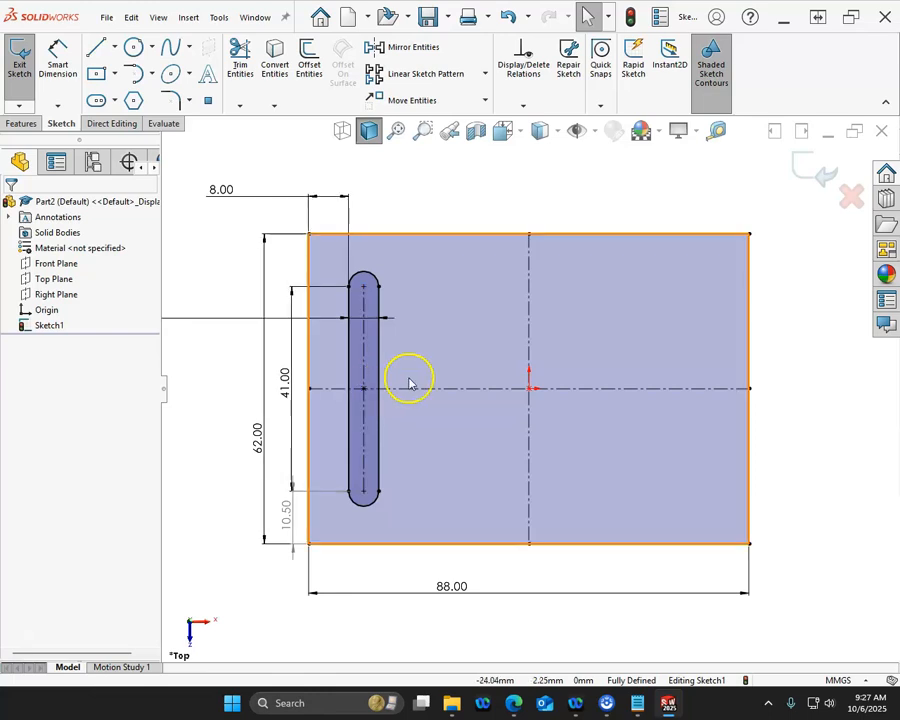
click(416, 391)
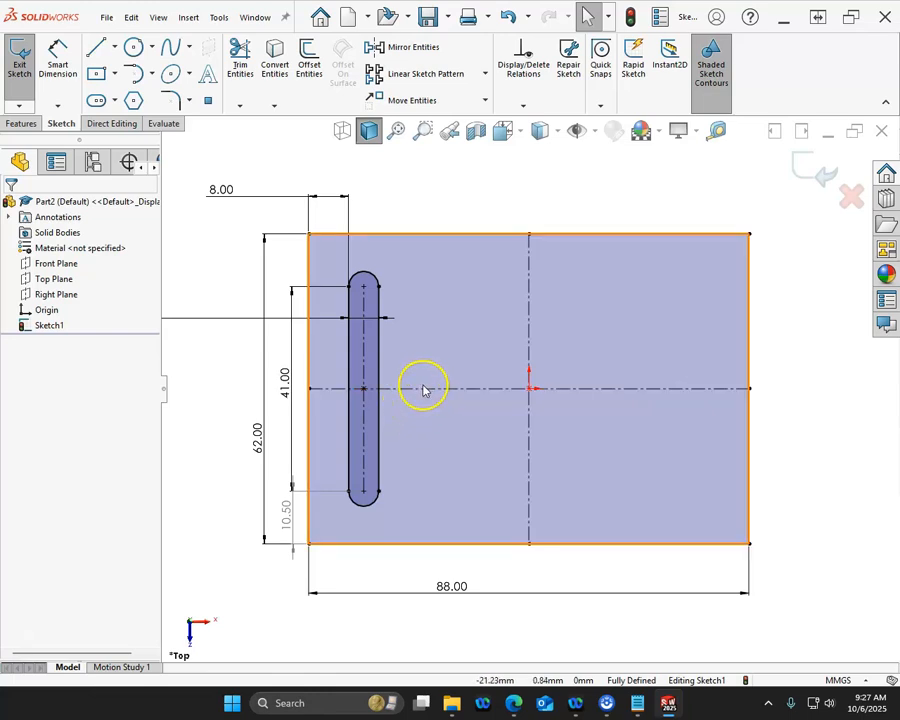
click(381, 356)
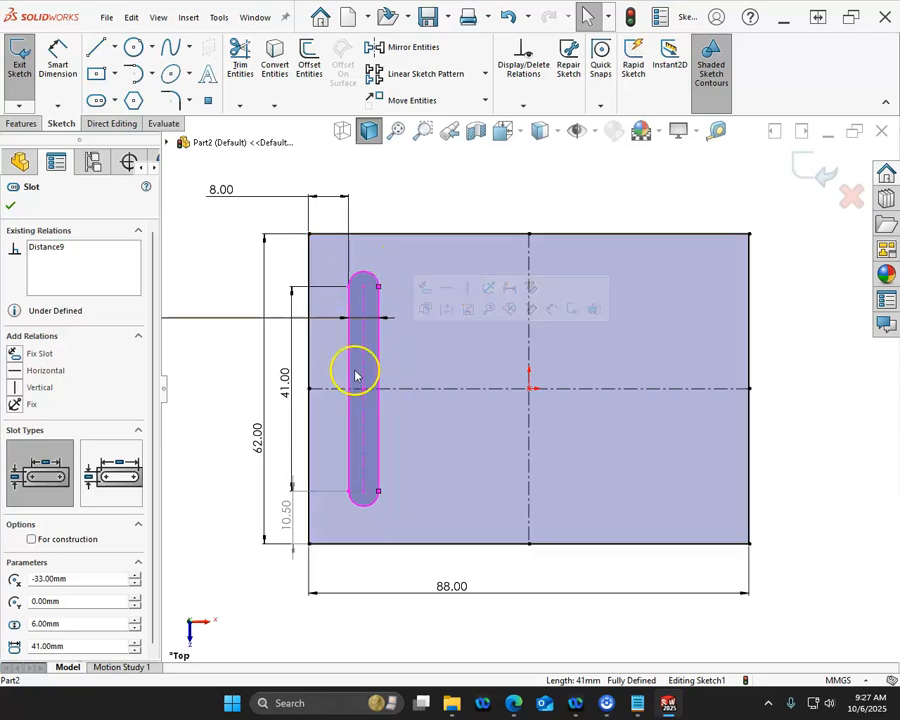
Mirror the slot about the rectangle's vertical centerline.
click(529, 353)
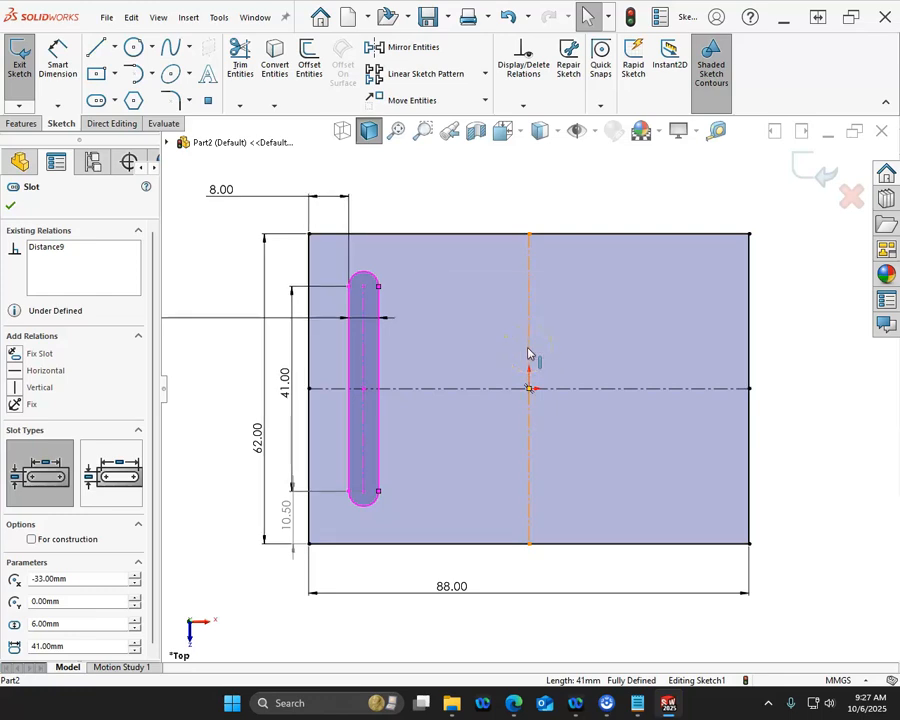
click(529, 353)
click(384, 46)
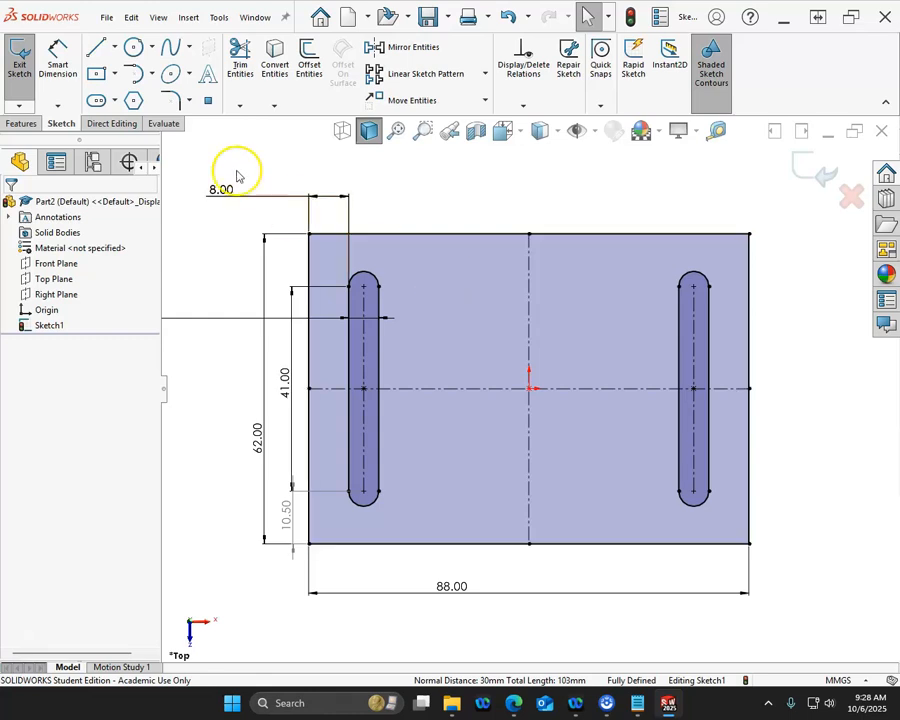
Extrude the rectangle with both slots 7 mm as a Blind boss from the sketch plane.
click(22, 123)
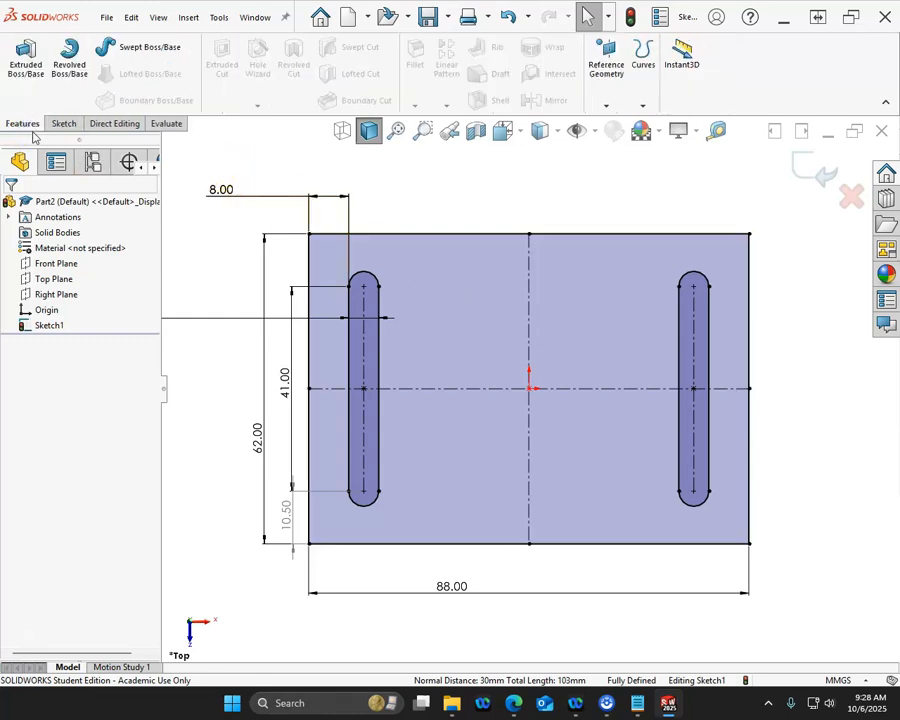
click(28, 68)
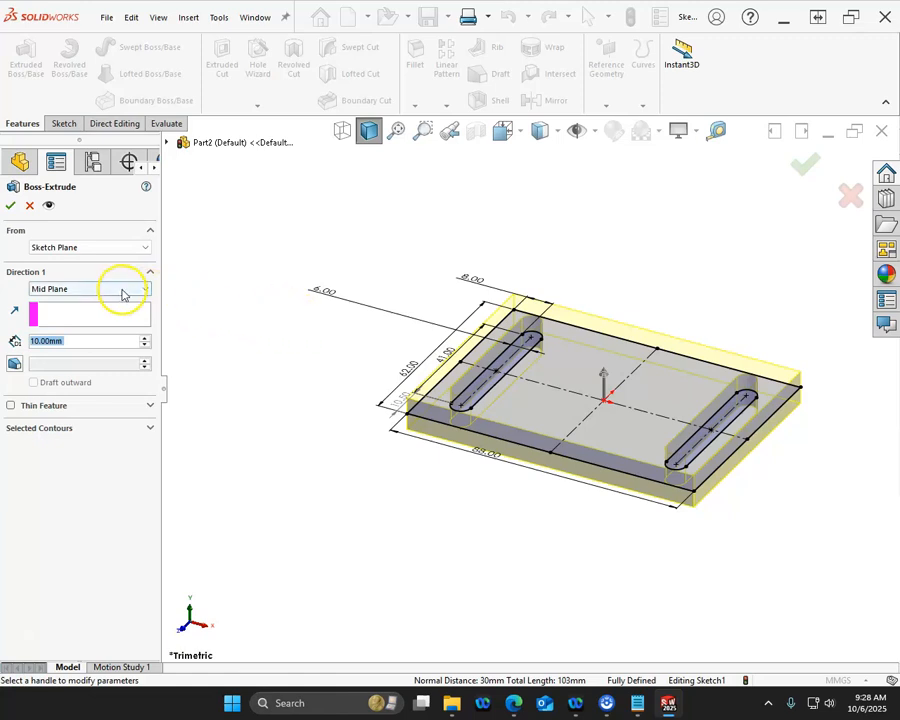
click(120, 289)
click(66, 300)
click(85, 338)
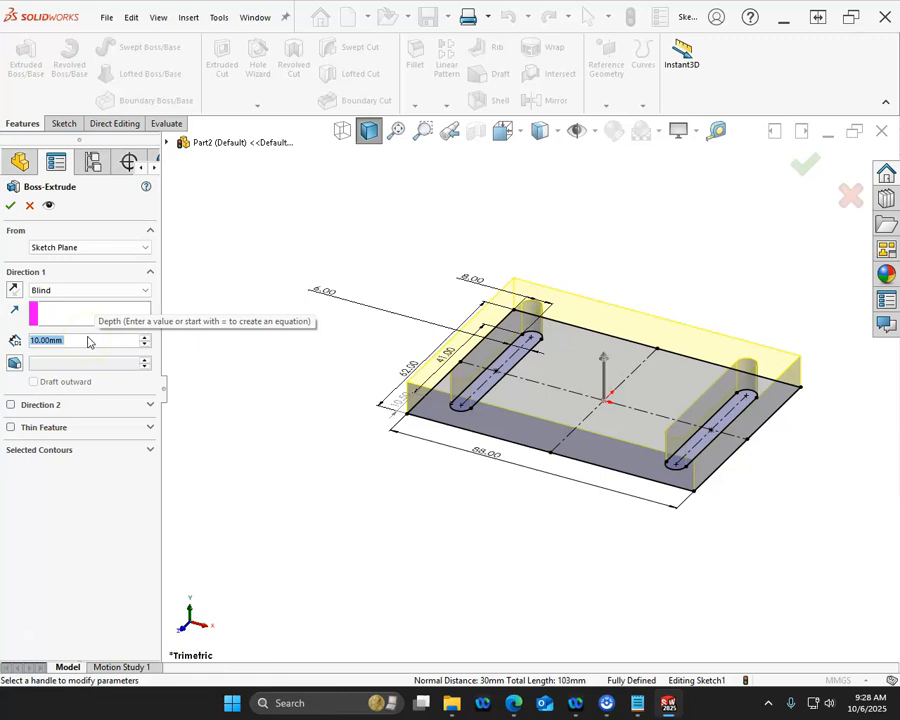
text(7)
key(Return)
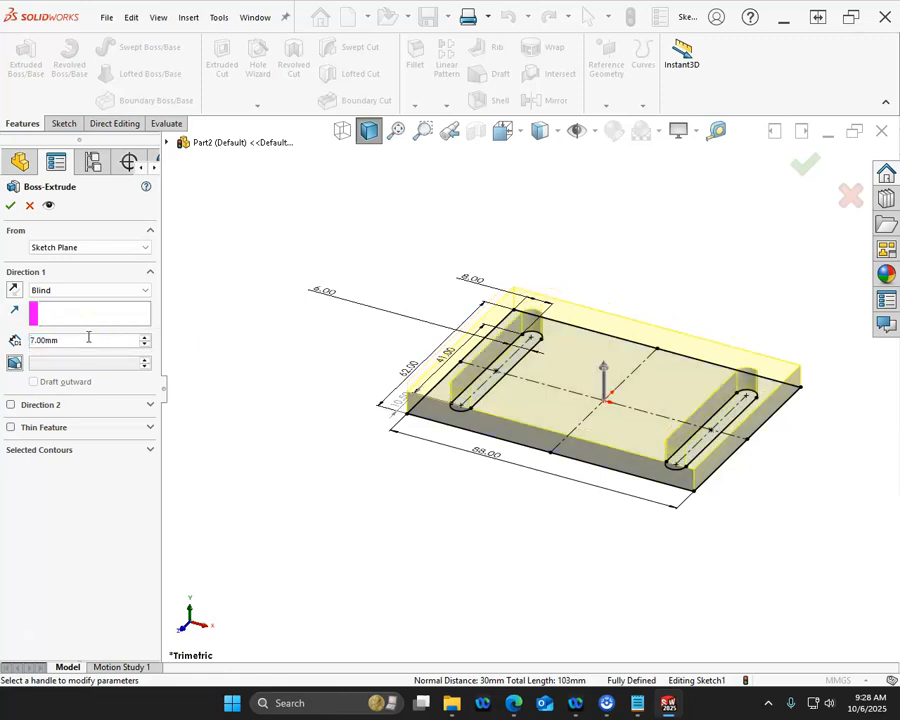
click(10, 205)
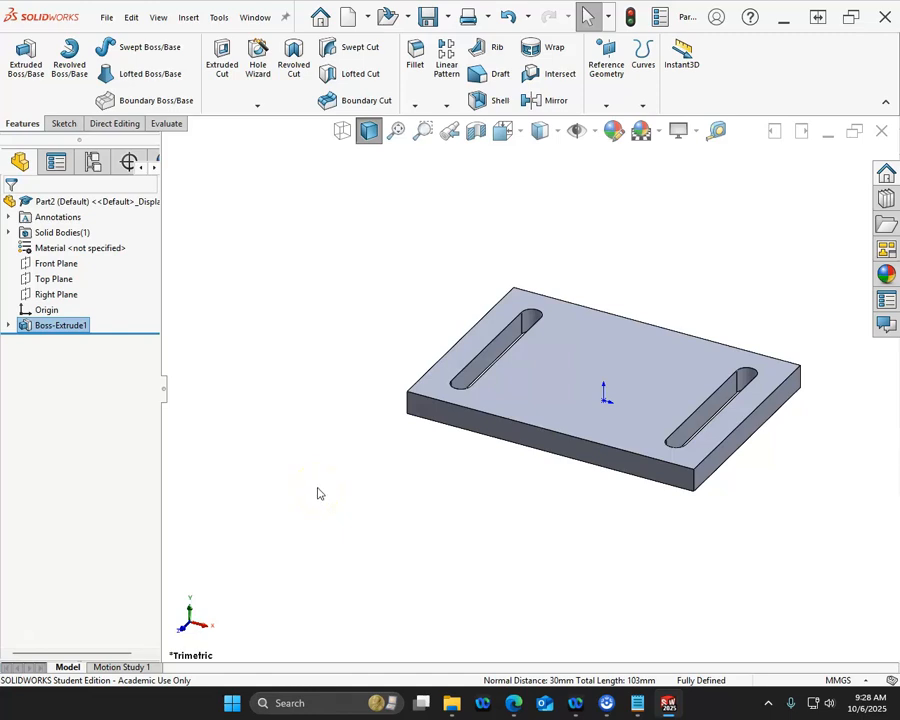
Consult the PDF drawing and sketch a centerline on the plate's upper face from the origin to the left slot's lower arc center.
drag(0, 30, 534, 98)
scroll(539, 365, down, 3)
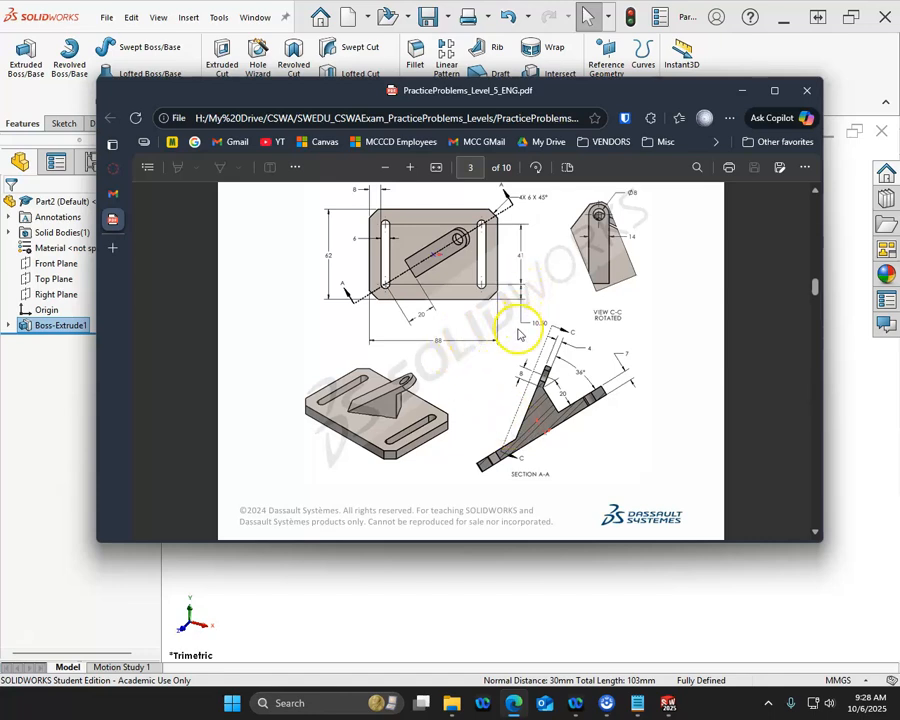
scroll(498, 290, up, 2)
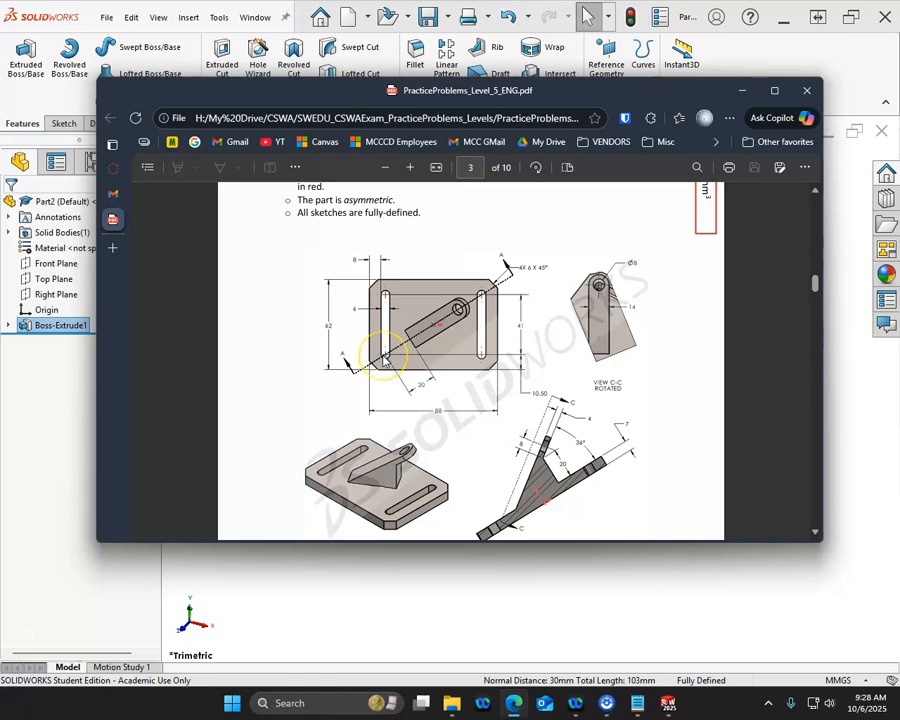
drag(586, 93, 0, 155)
click(591, 348)
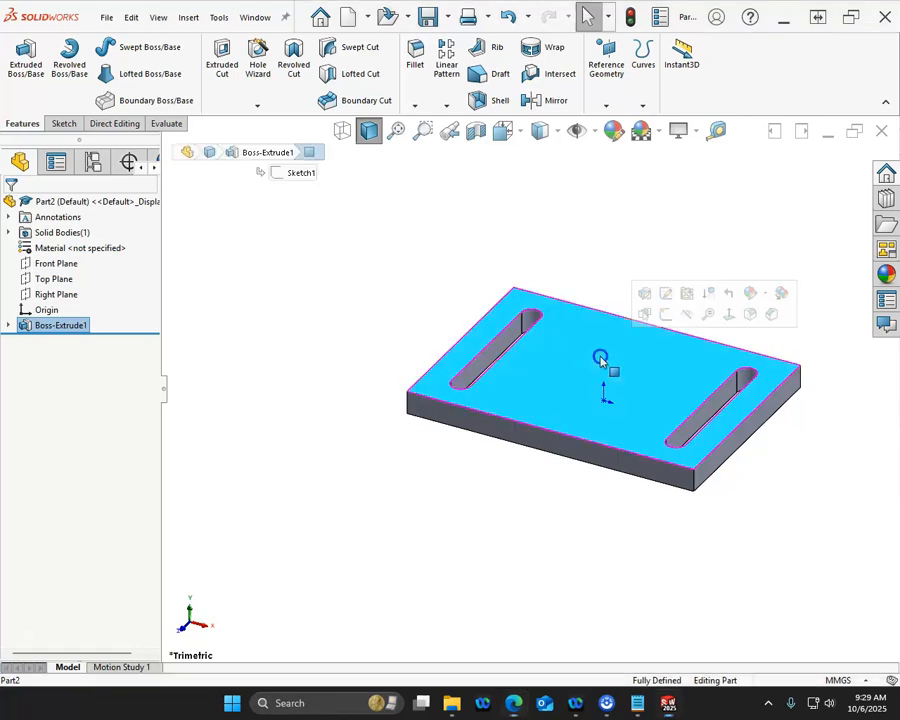
click(666, 317)
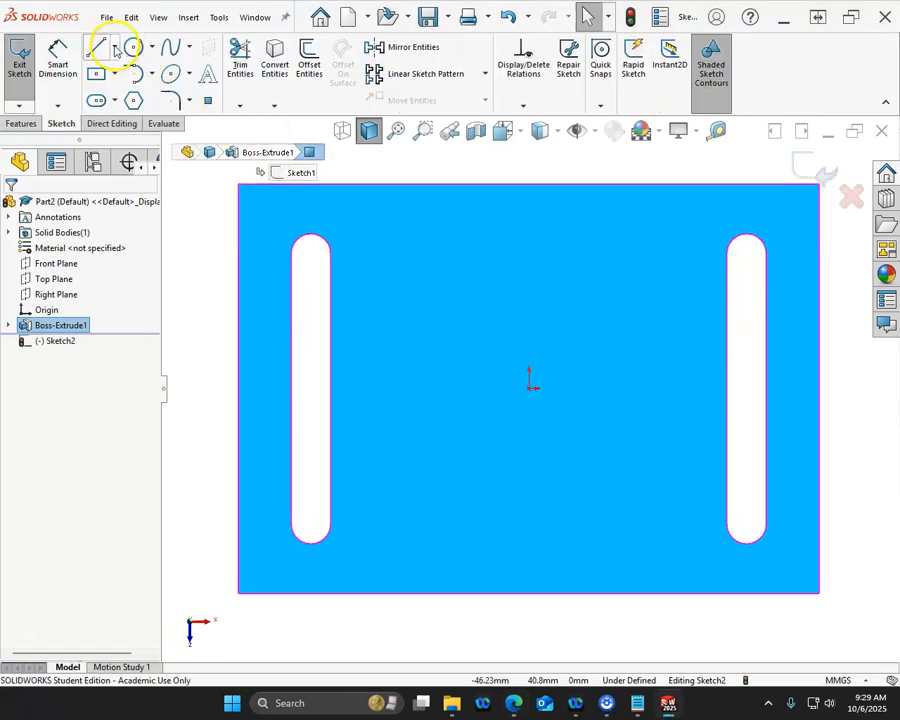
click(115, 48)
click(118, 85)
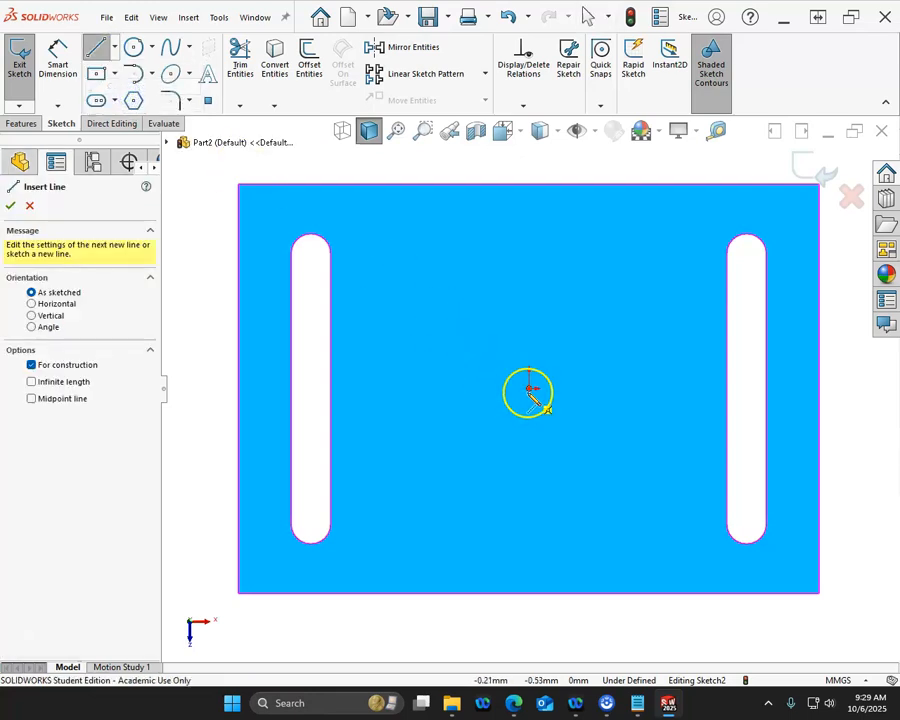
click(529, 390)
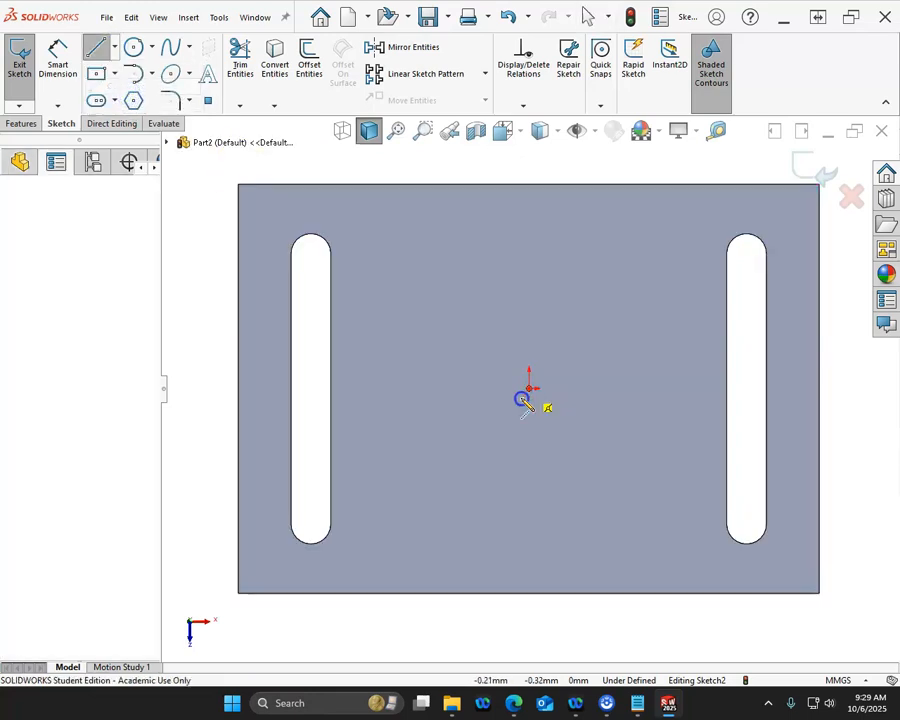
click(311, 524)
right_click(550, 449)
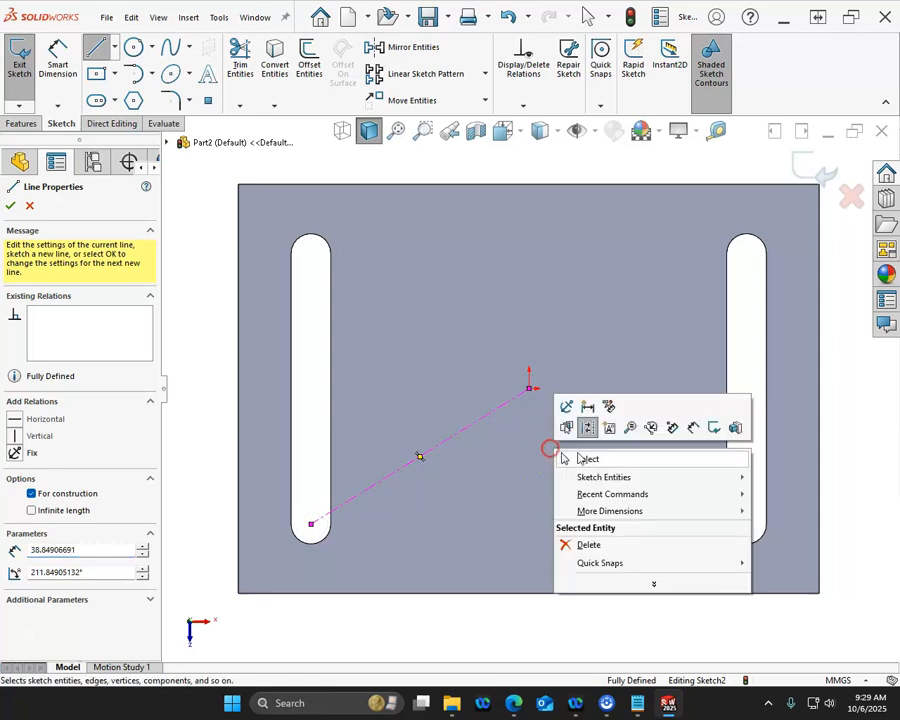
click(590, 459)
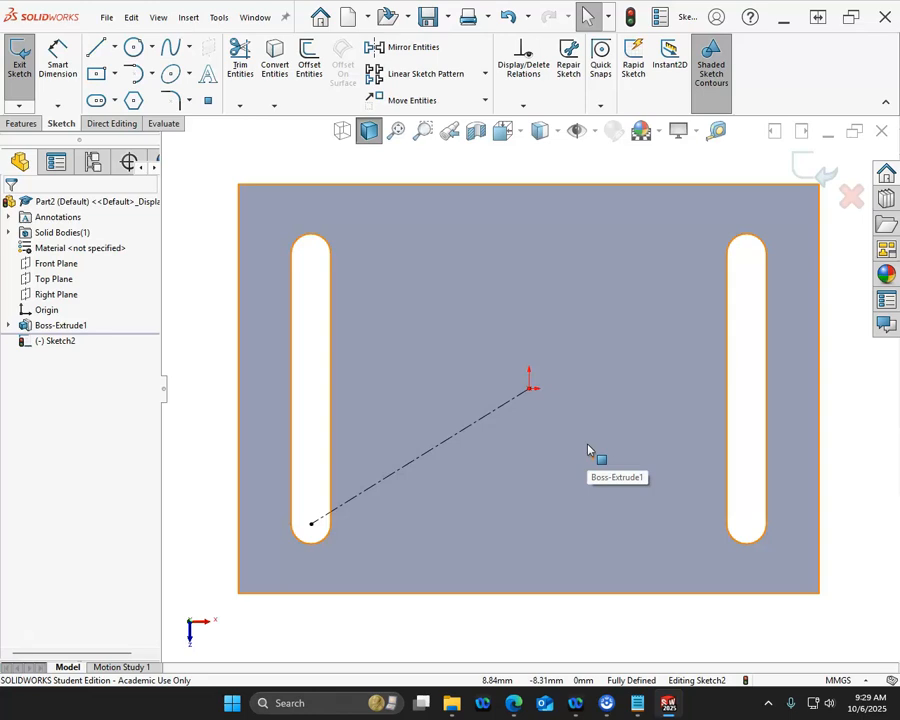
Place a sketch point on the centerline near its middle.
click(207, 100)
click(424, 454)
right_click(477, 475)
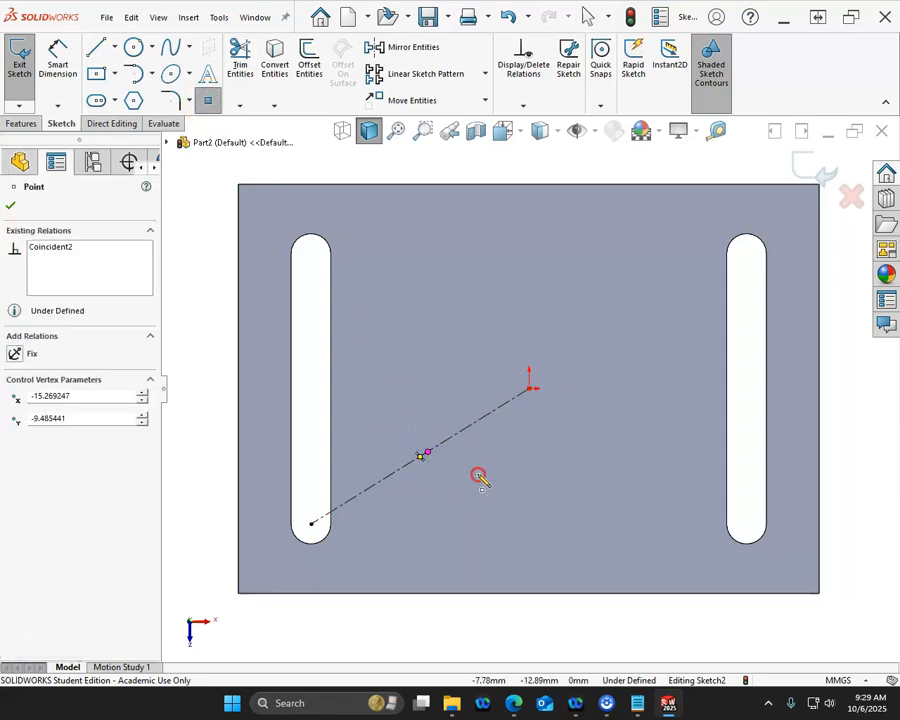
Dimension the point 20 mm from the centerline's end in the slot and exit the sketch.
click(620, 455)
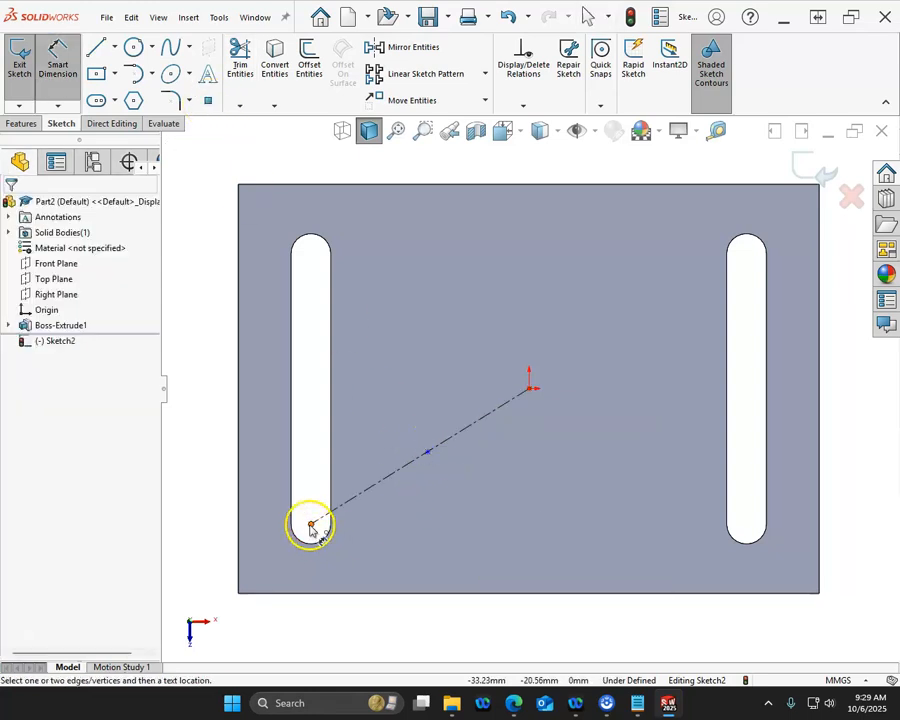
click(311, 523)
click(427, 455)
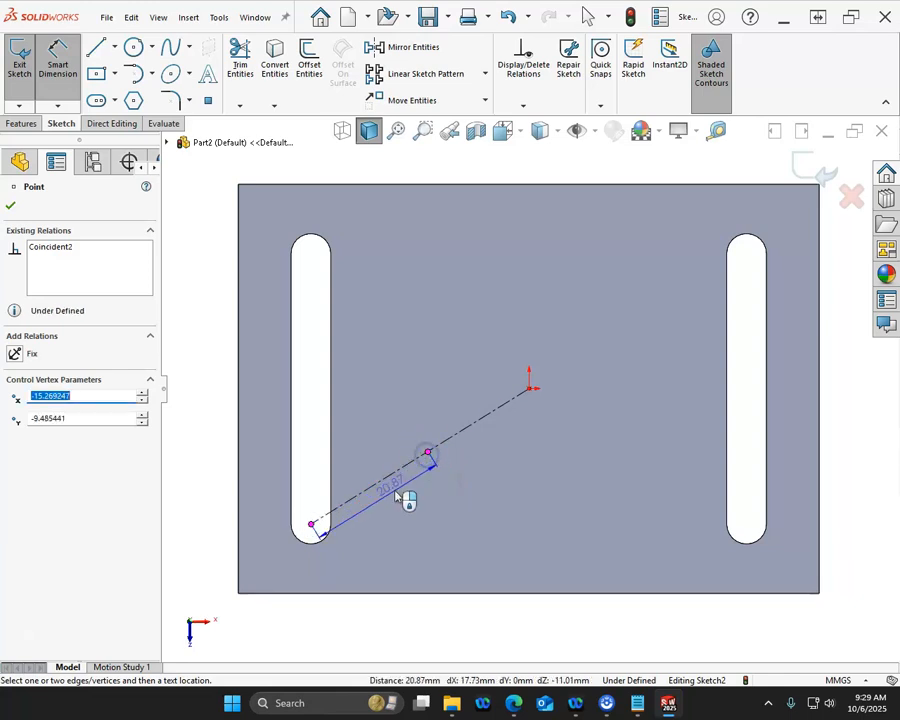
click(395, 493)
text(20)
key(Return)
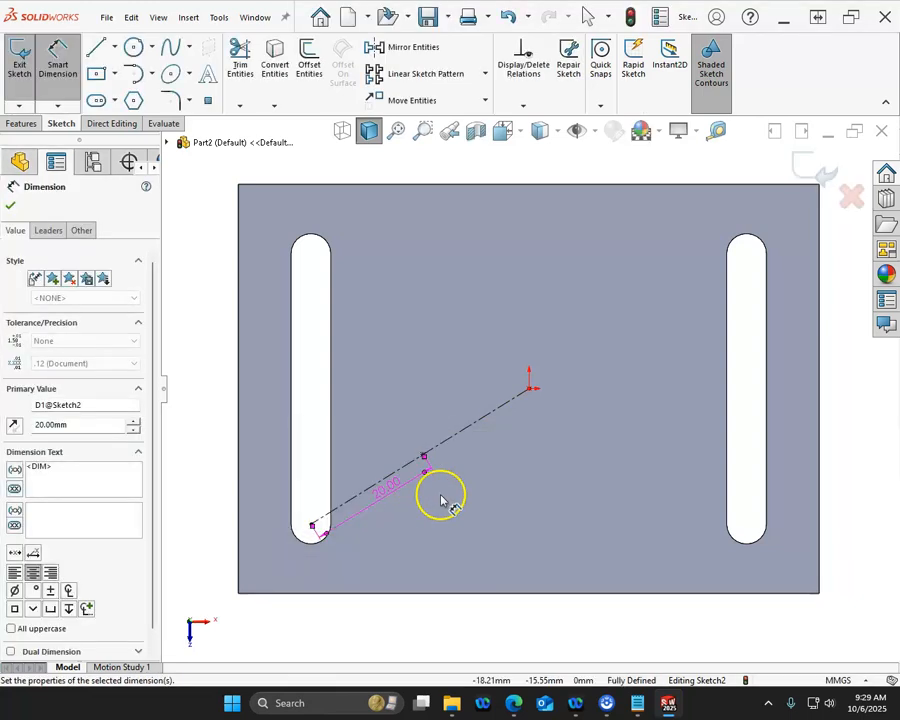
right_click(514, 174)
click(552, 216)
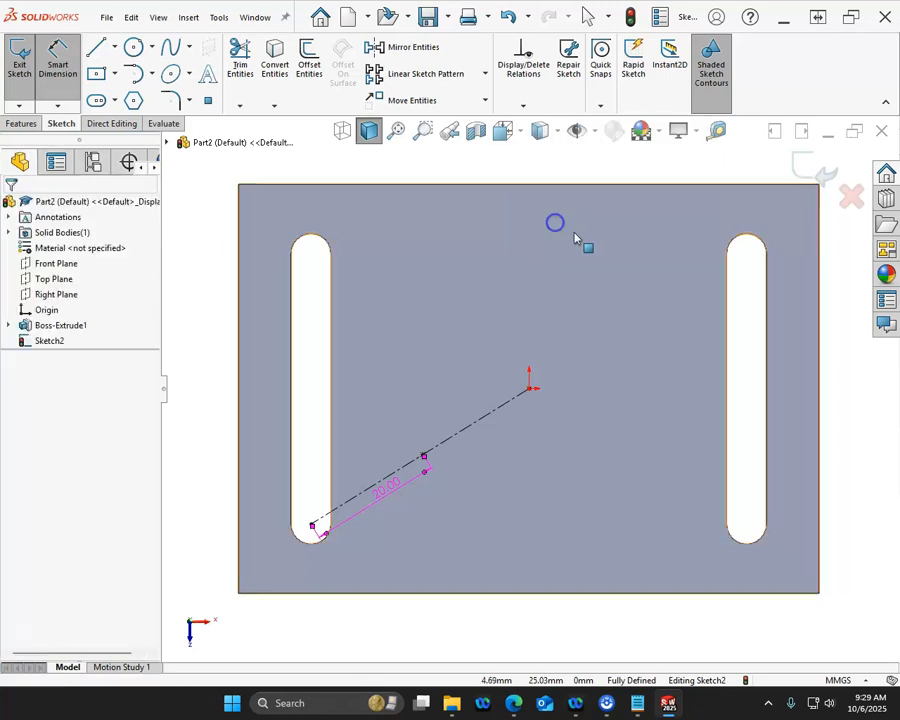
click(818, 170)
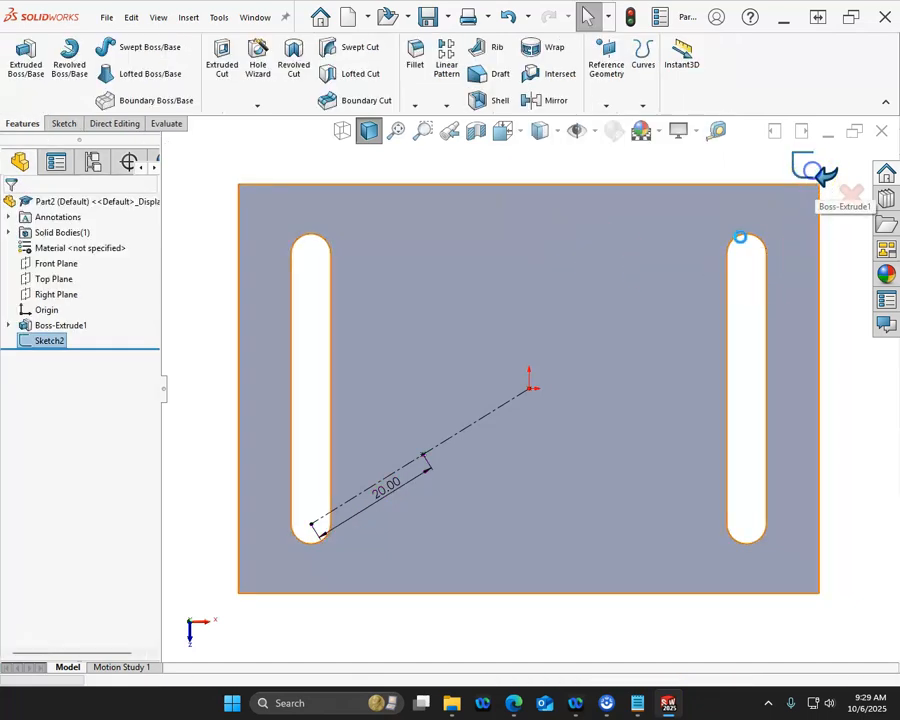
Rename the centerline sketch as layout.
middle_drag(649, 353, 631, 216)
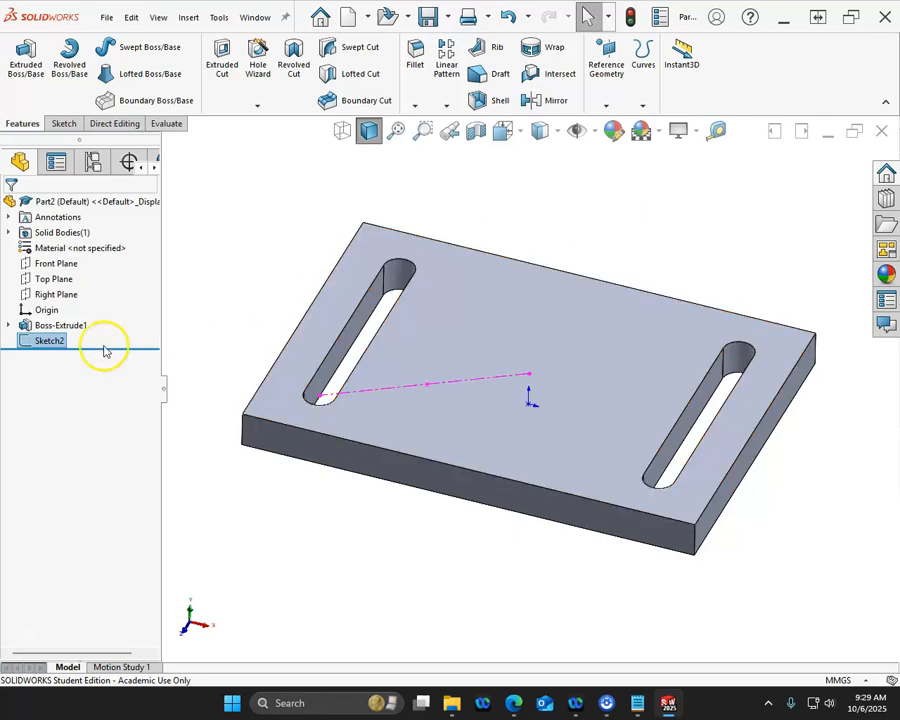
click(50, 340)
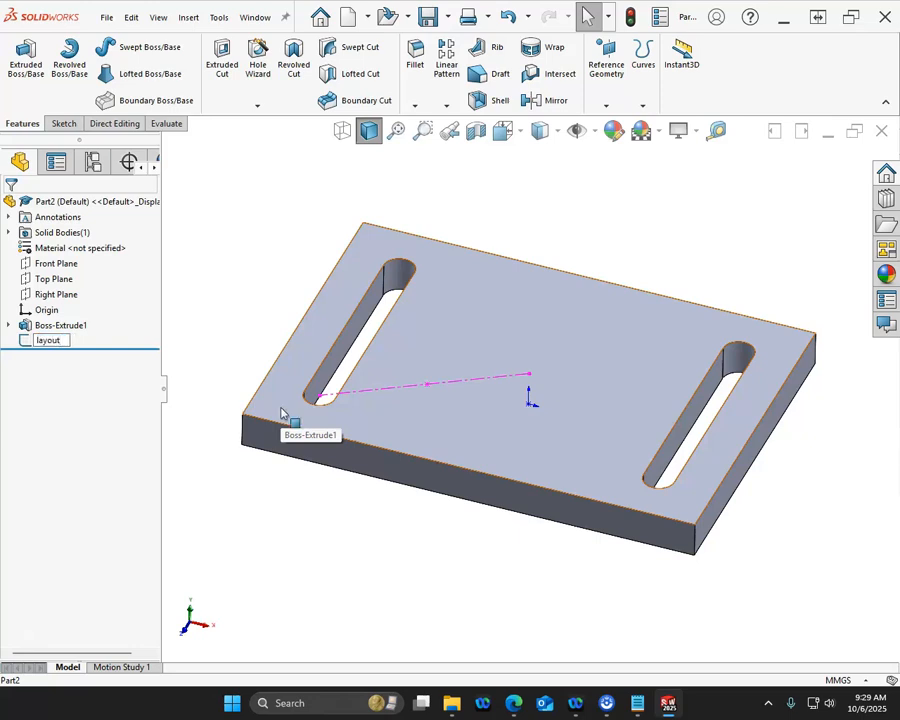
key(Return)
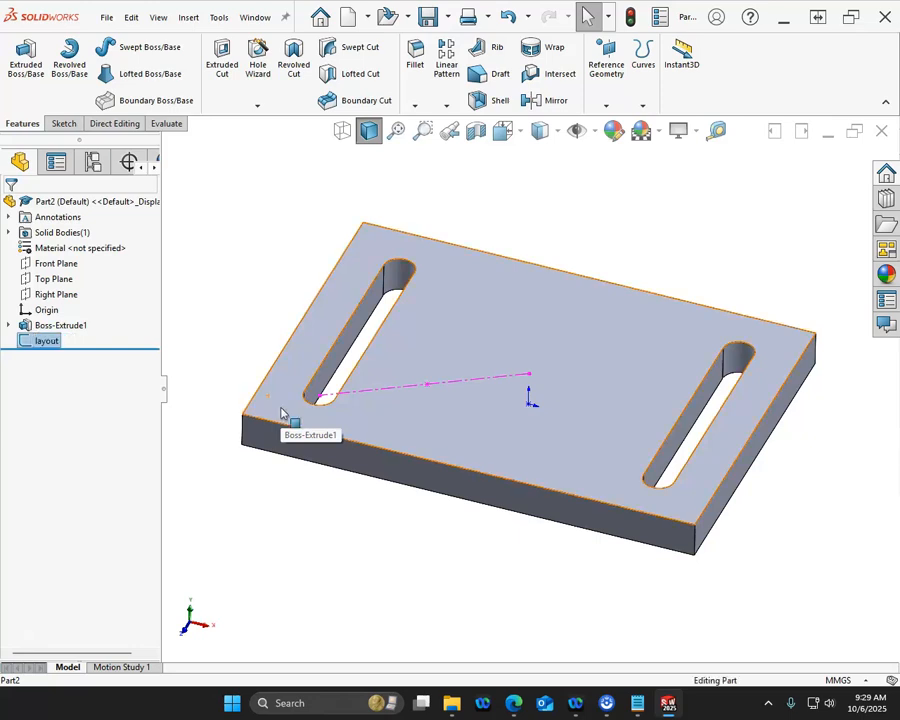
click(275, 296)
middle_drag(301, 278, 281, 233)
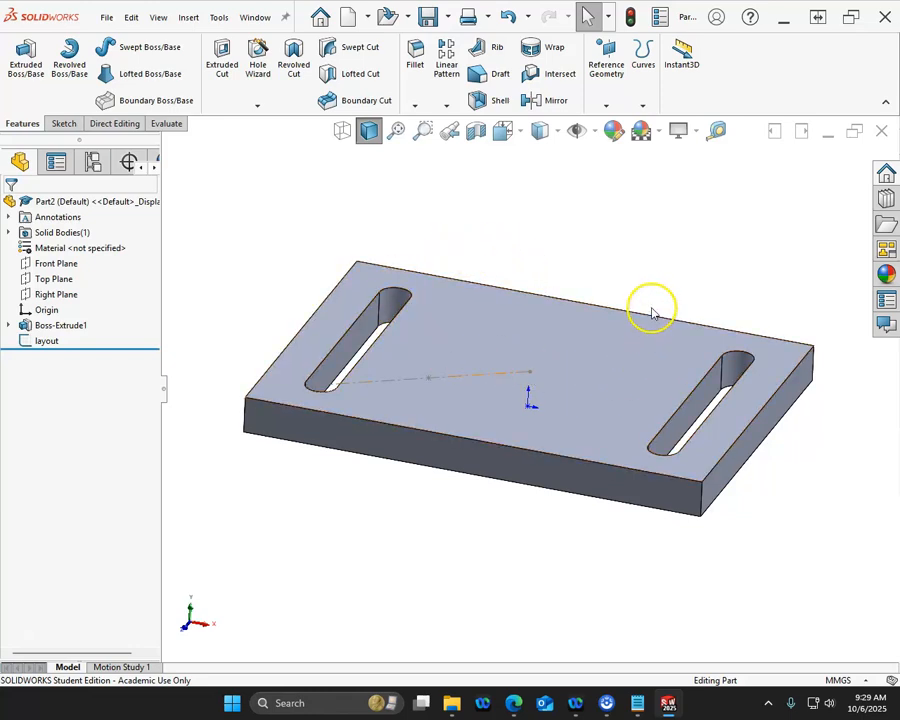
Try to set up a reference plane from the Right Plane and the layout sketch's centerline.
click(66, 263)
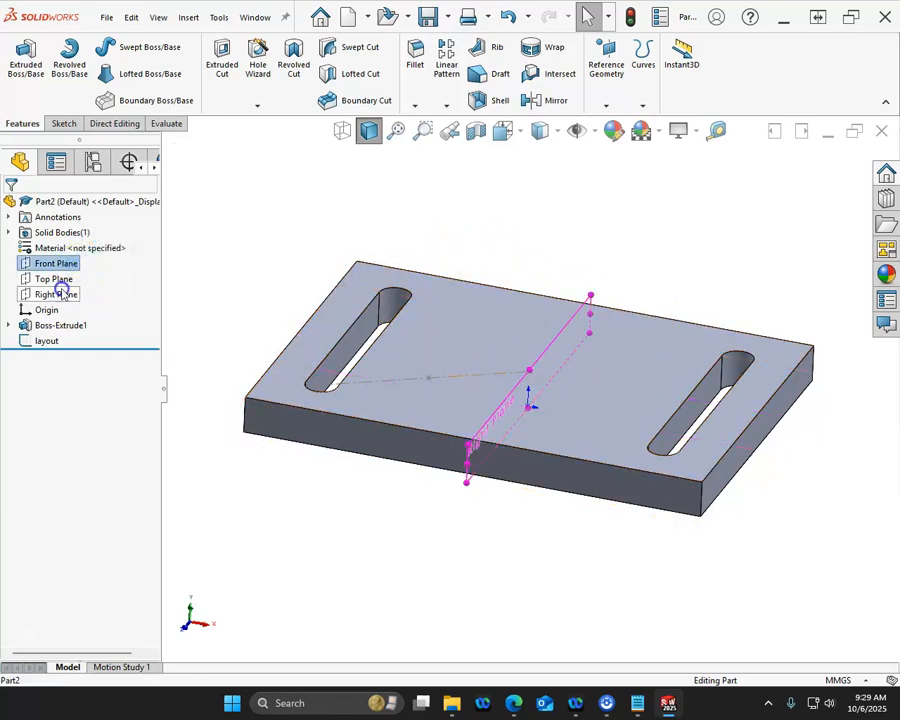
click(58, 294)
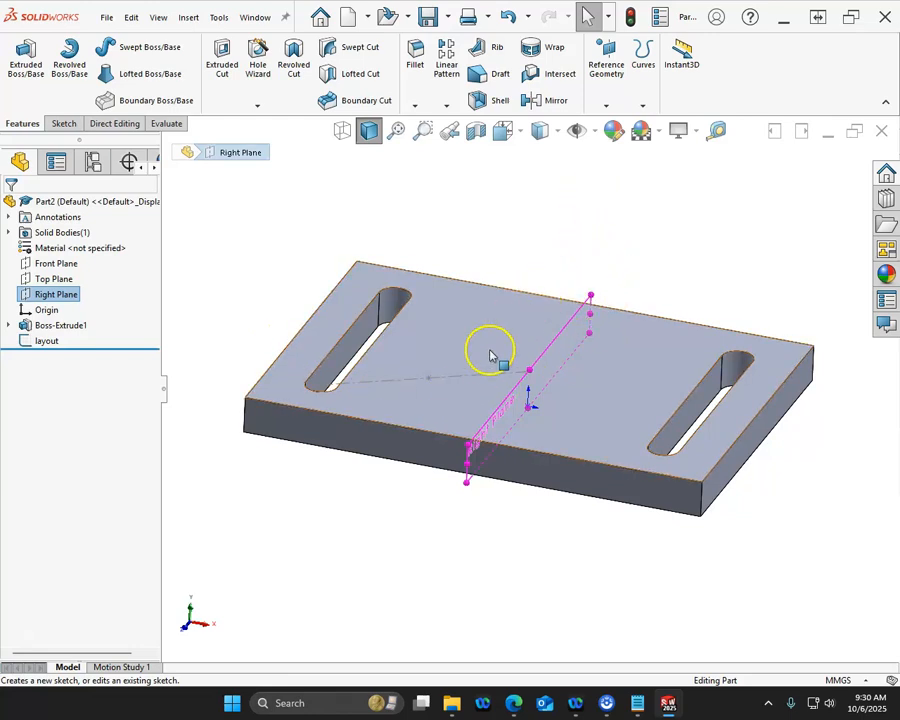
click(469, 381)
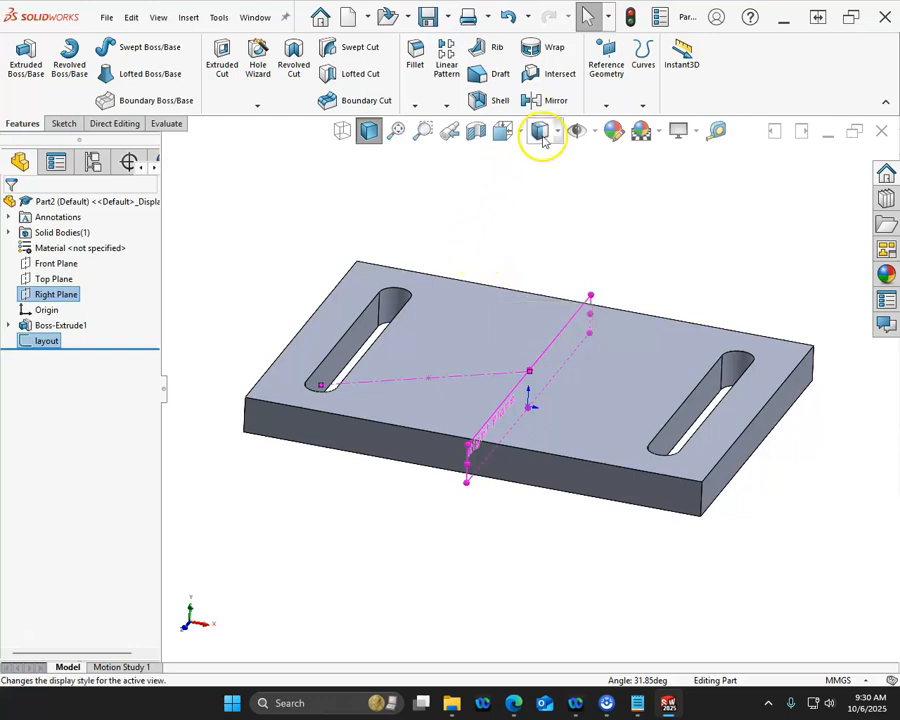
click(601, 106)
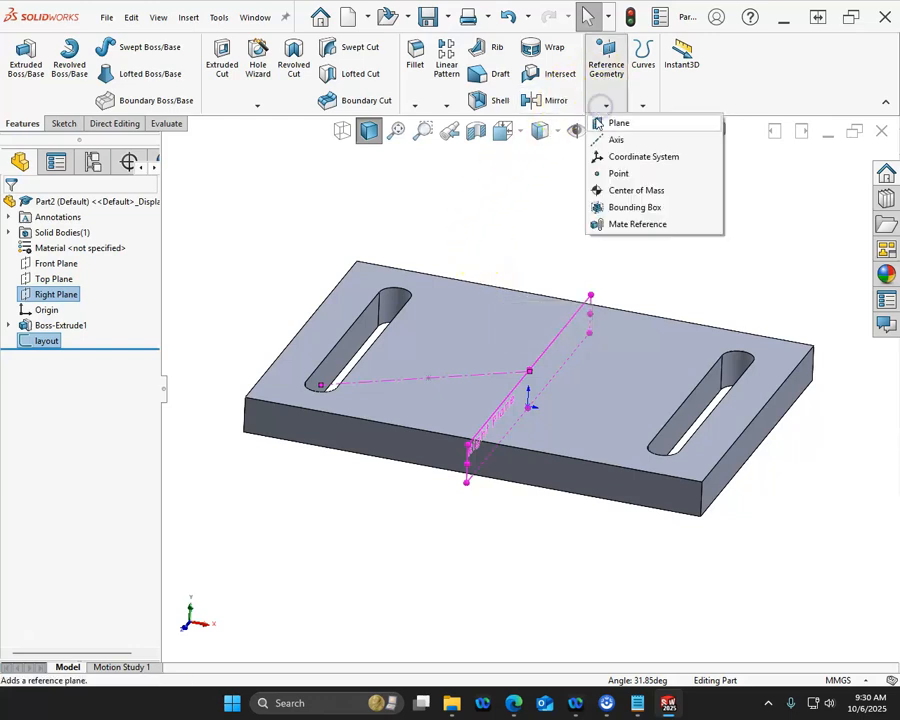
click(612, 122)
middle_drag(548, 196, 537, 243)
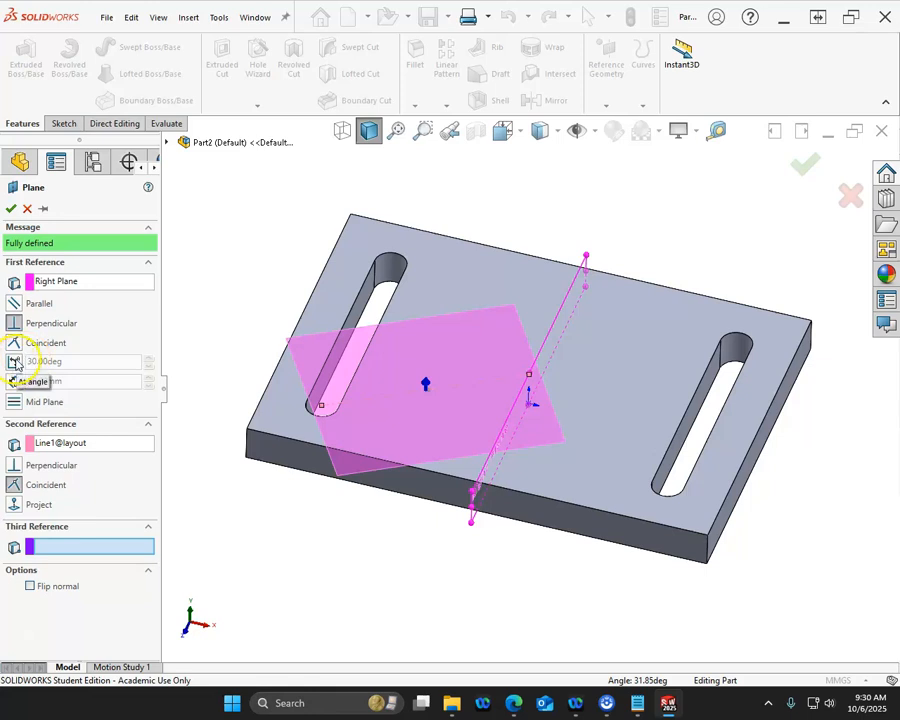
middle_drag(241, 502, 270, 458)
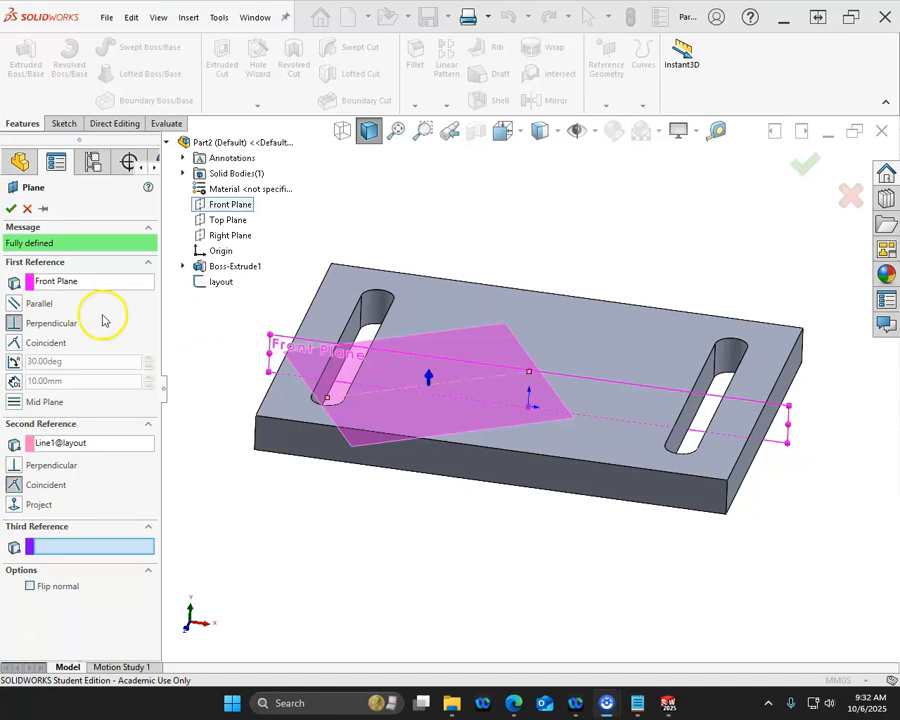
Clear the Front Plane and the layout centerline from the new plane's references.
click(83, 285)
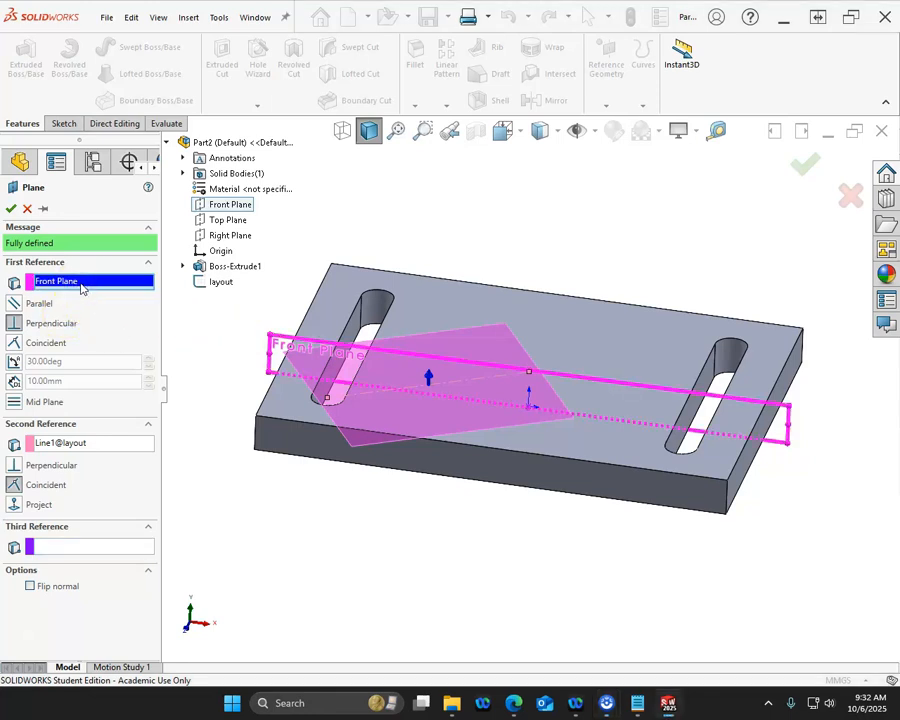
key(Delete)
middle_drag(306, 492, 331, 496)
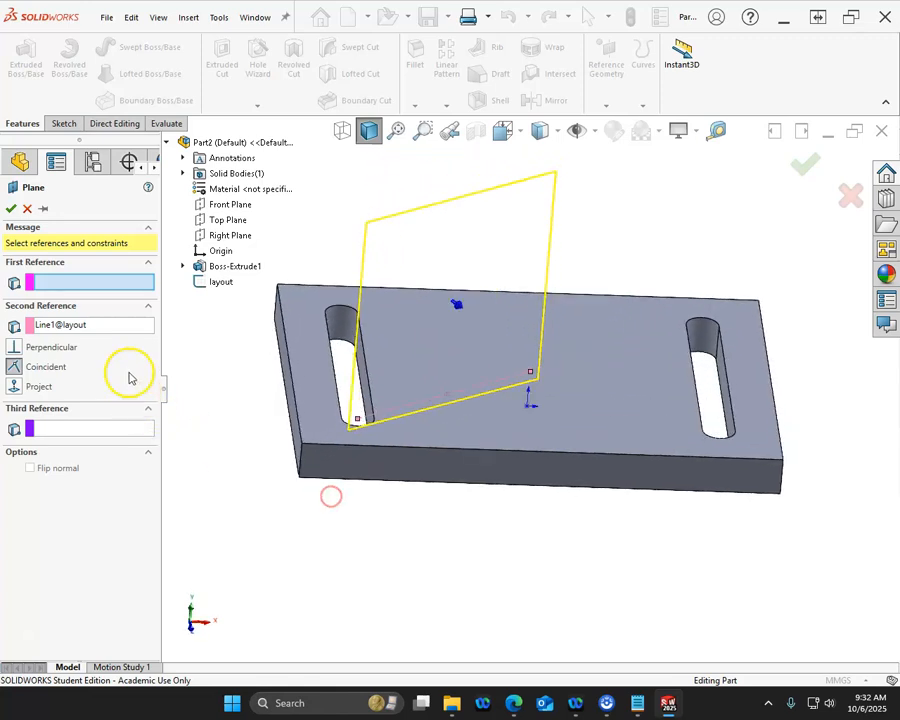
click(89, 328)
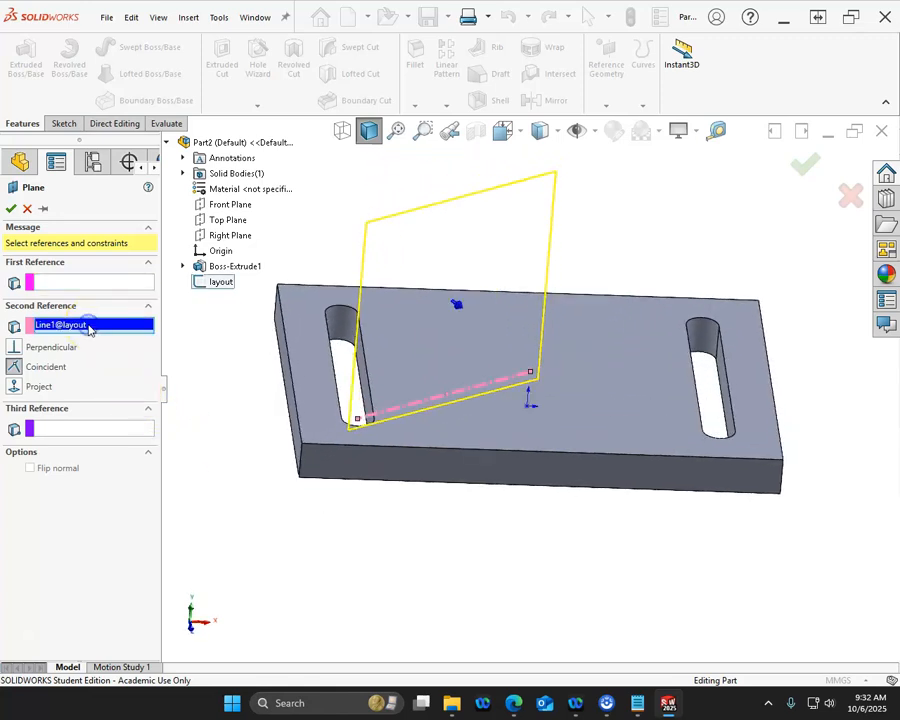
key(Delete)
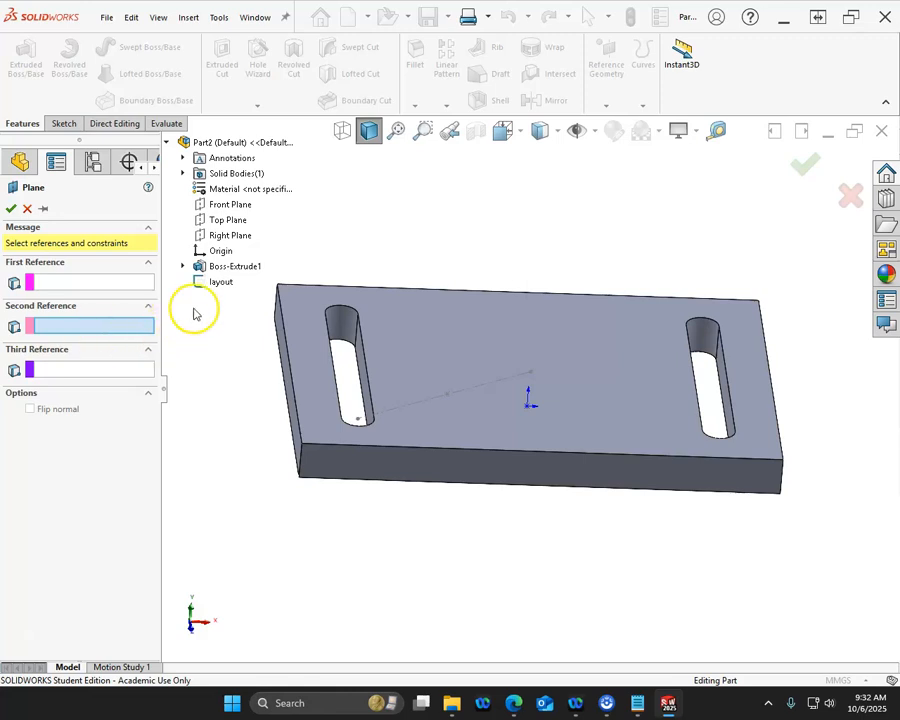
click(470, 389)
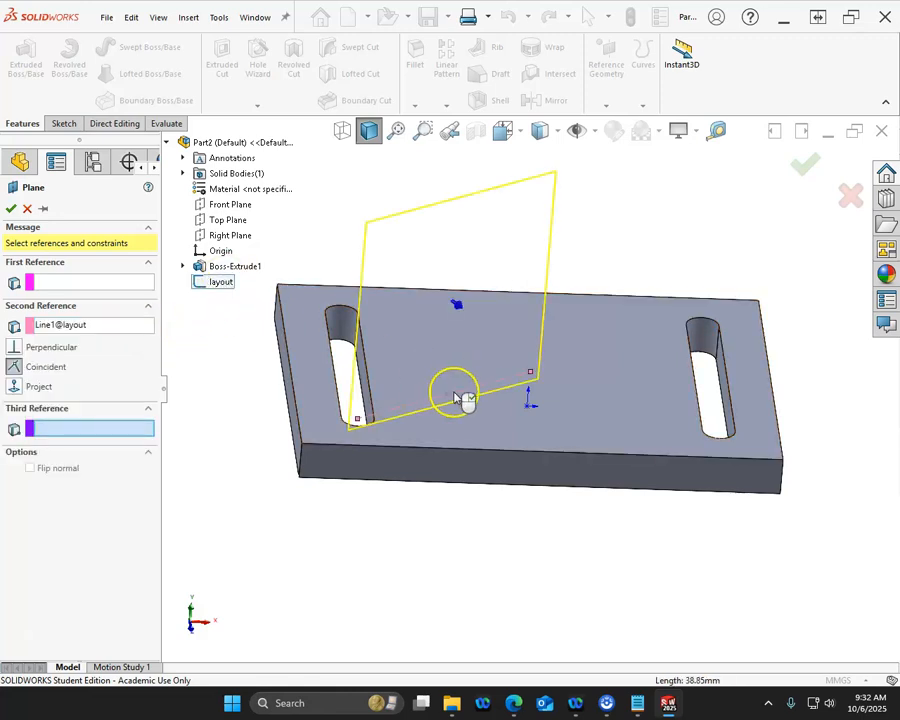
click(460, 398)
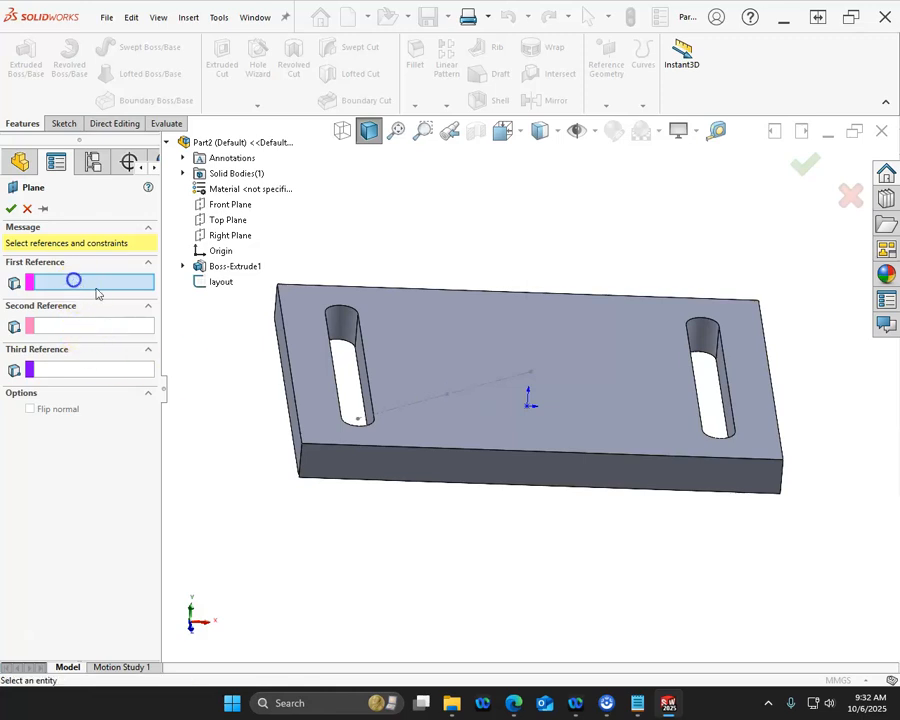
click(492, 382)
middle_drag(446, 546, 488, 550)
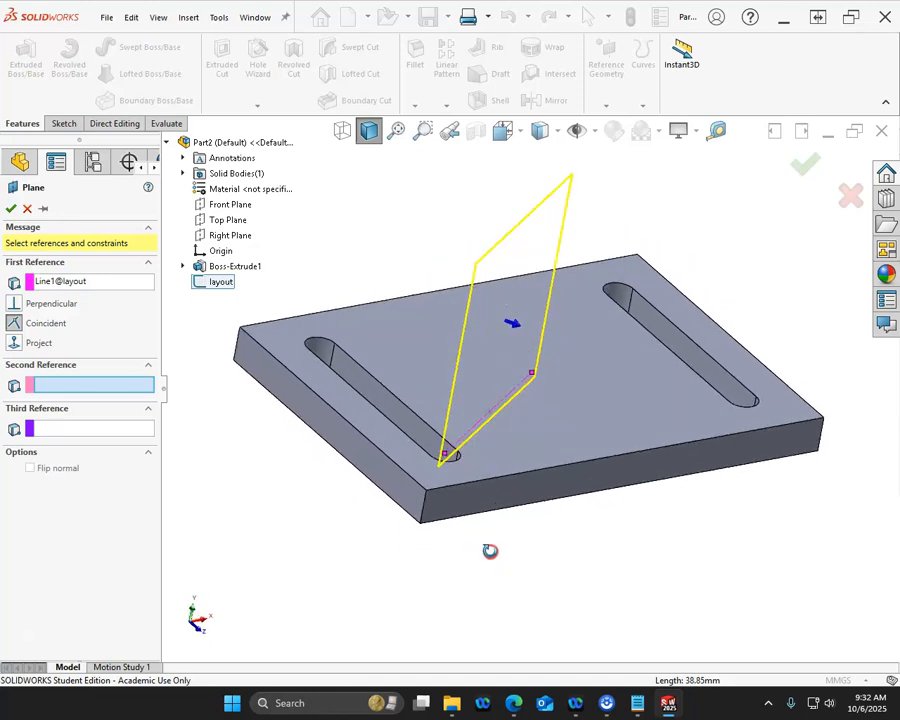
click(11, 208)
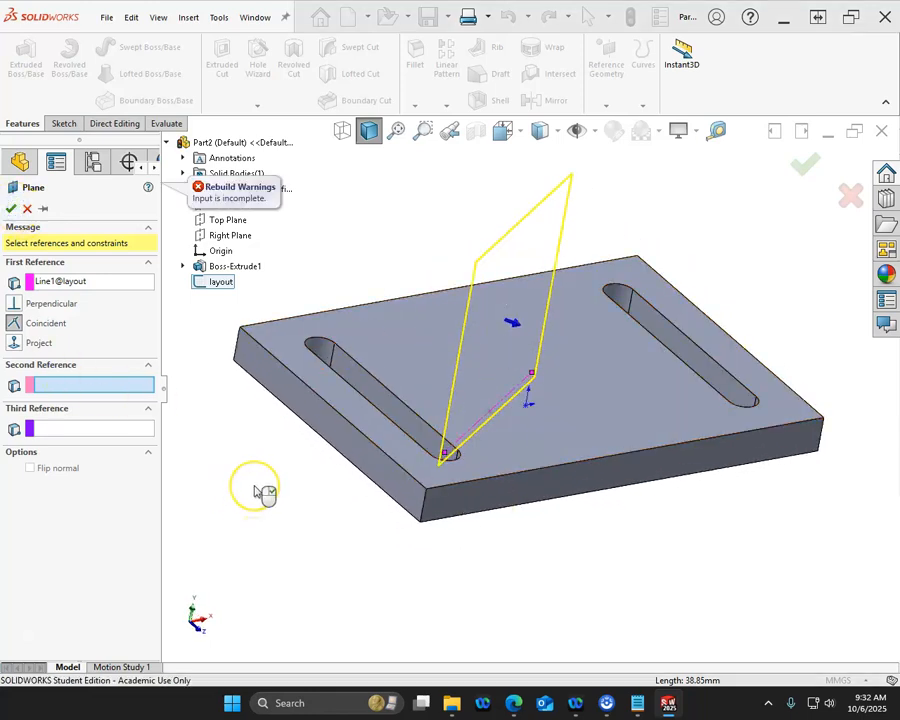
middle_drag(265, 482, 225, 474)
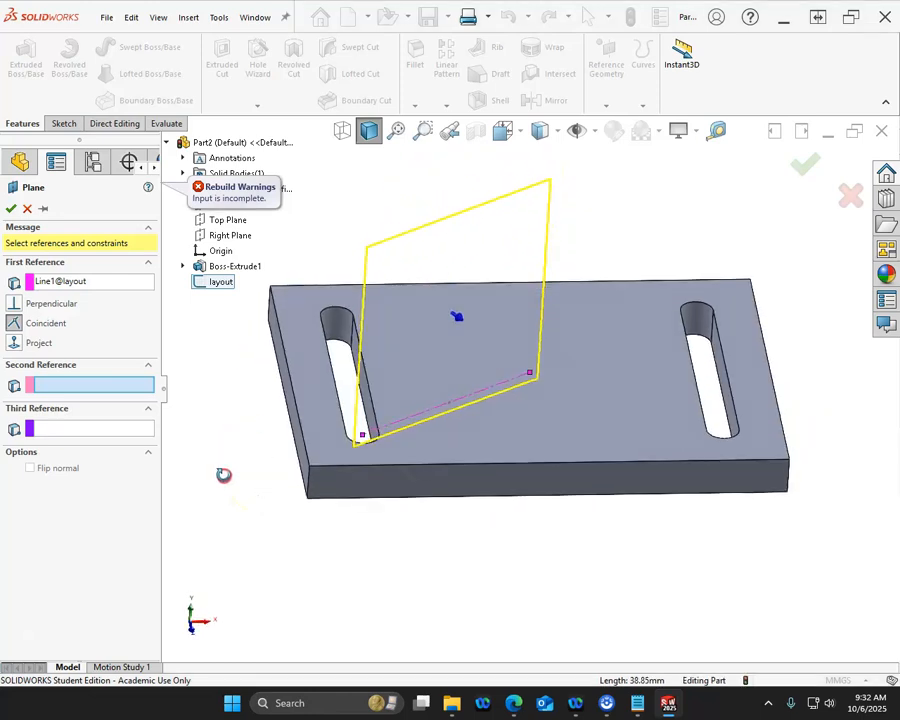
click(25, 208)
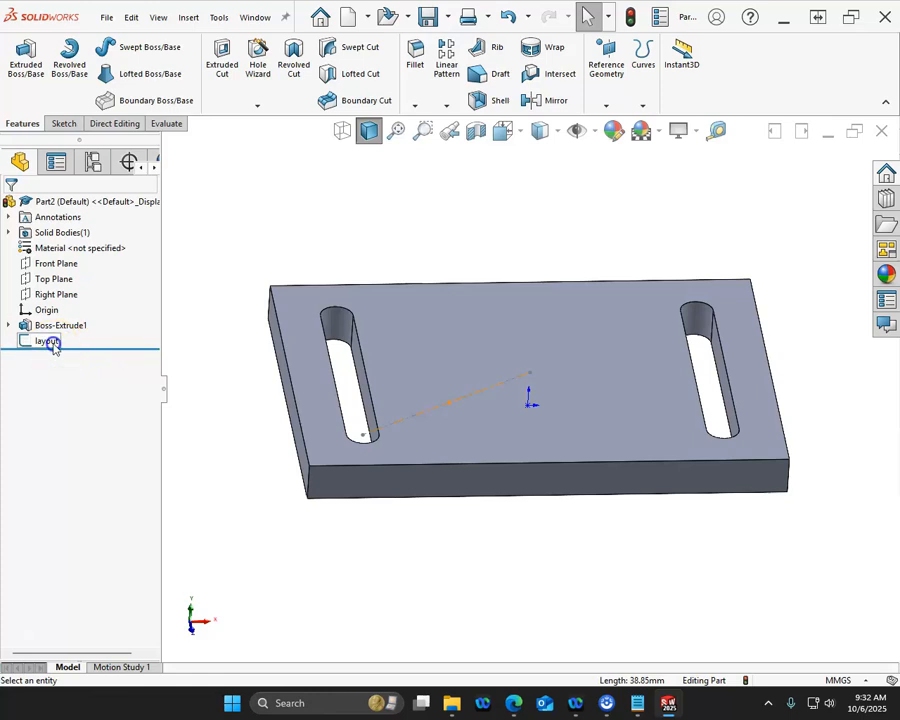
Rename the diagonal centerline sketch as layout1.
click(50, 342)
click(50, 341)
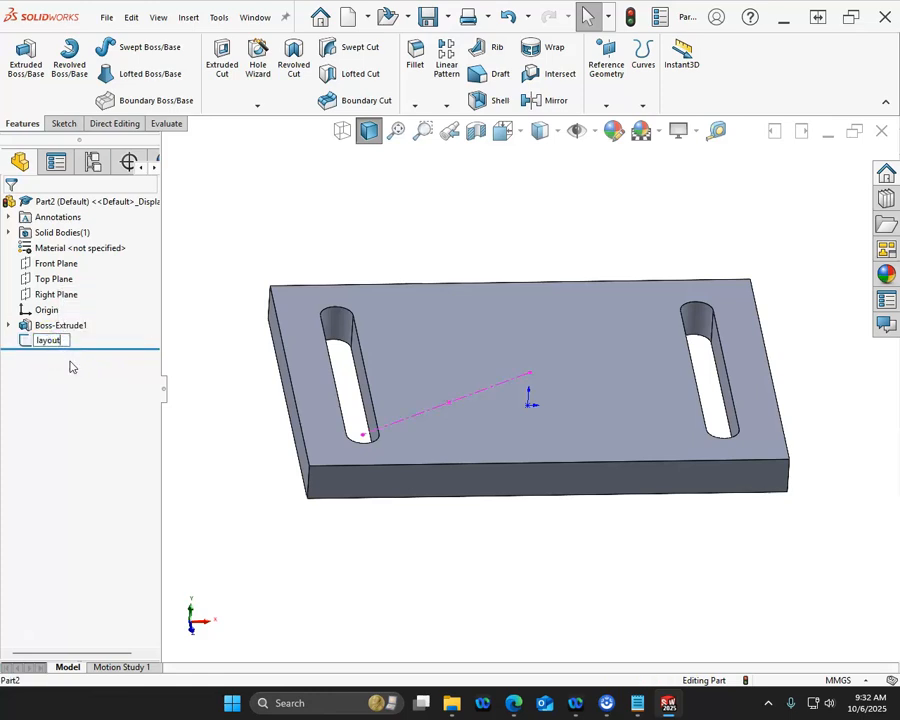
click(212, 444)
mouse_move(212, 440)
middle_down()
mouse_move(213, 397)
mouse_move(206, 413)
middle_up()
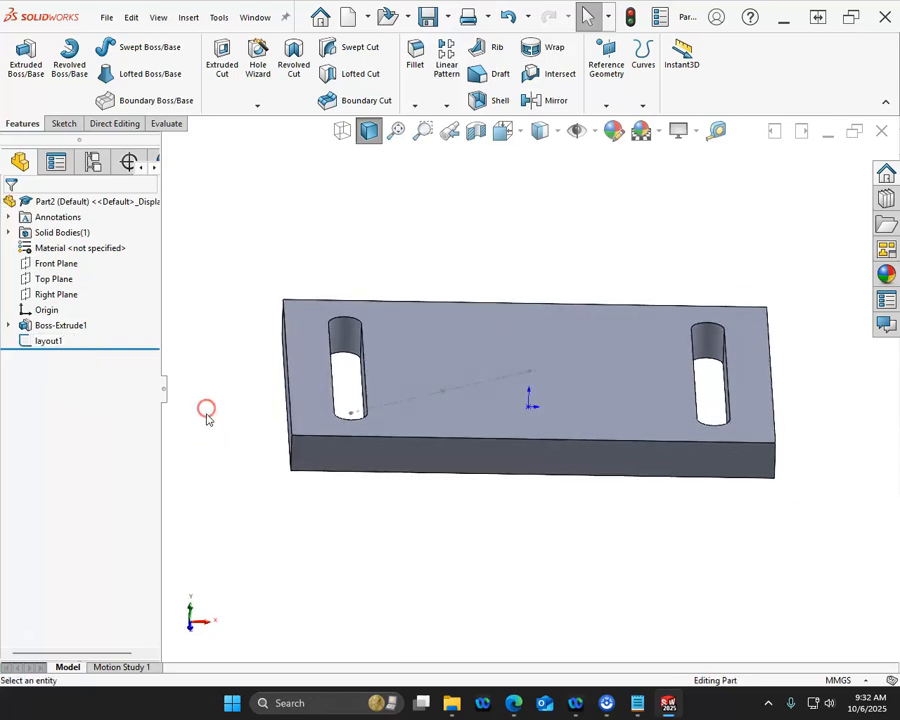
Sketch a vertical centerline about 17.5 mm long on the Front Plane, rising from the diagonal centerline's inner end.
click(64, 264)
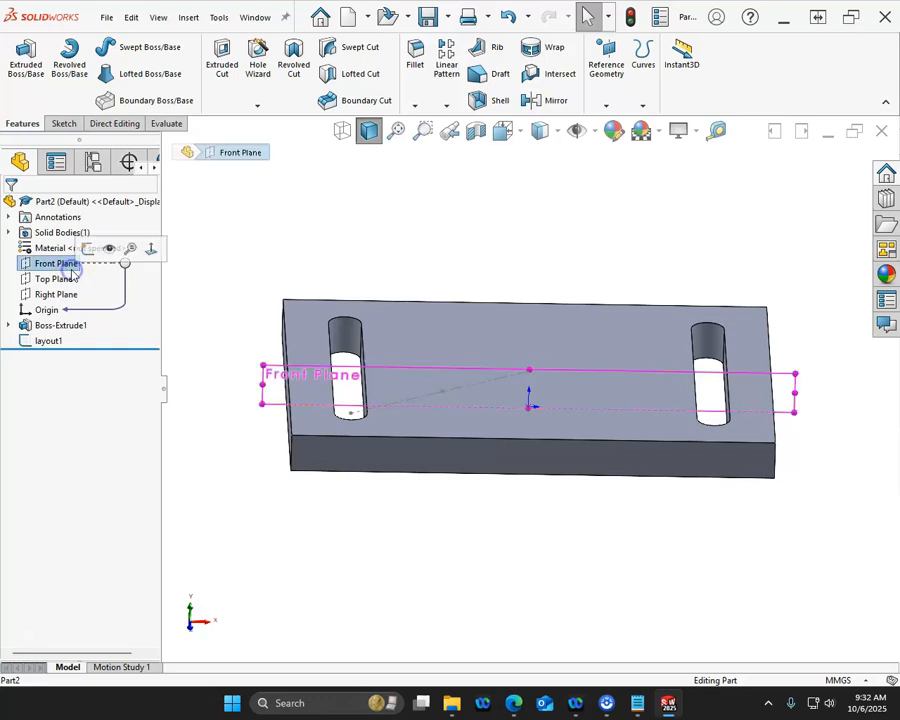
click(88, 246)
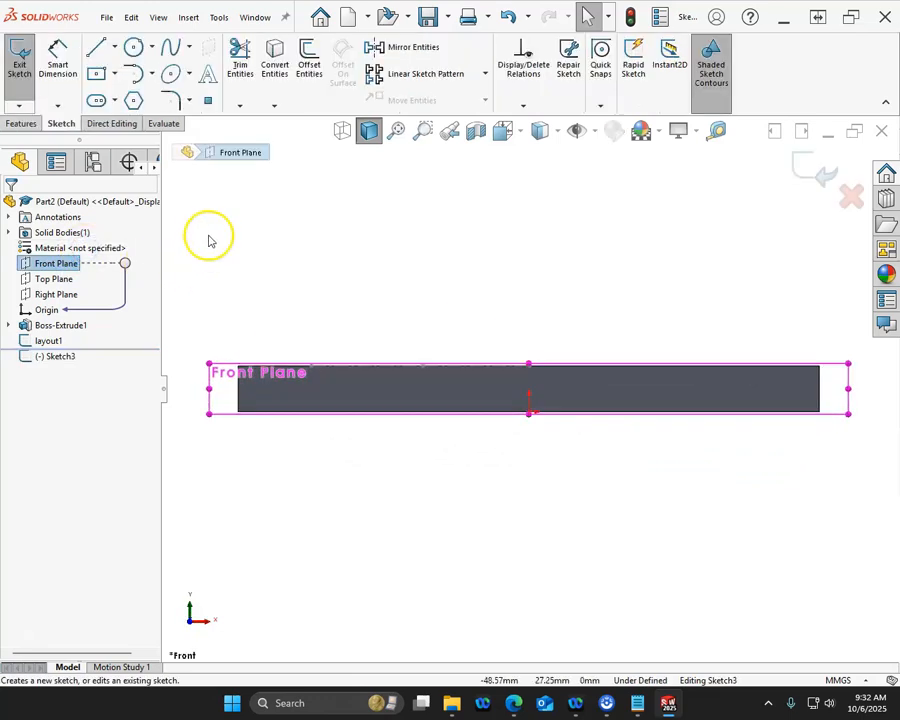
click(114, 47)
click(122, 87)
middle_drag(600, 356, 582, 448)
mouse_move(530, 370)
mouse_down()
mouse_move(538, 295)
mouse_move(529, 269)
mouse_up()
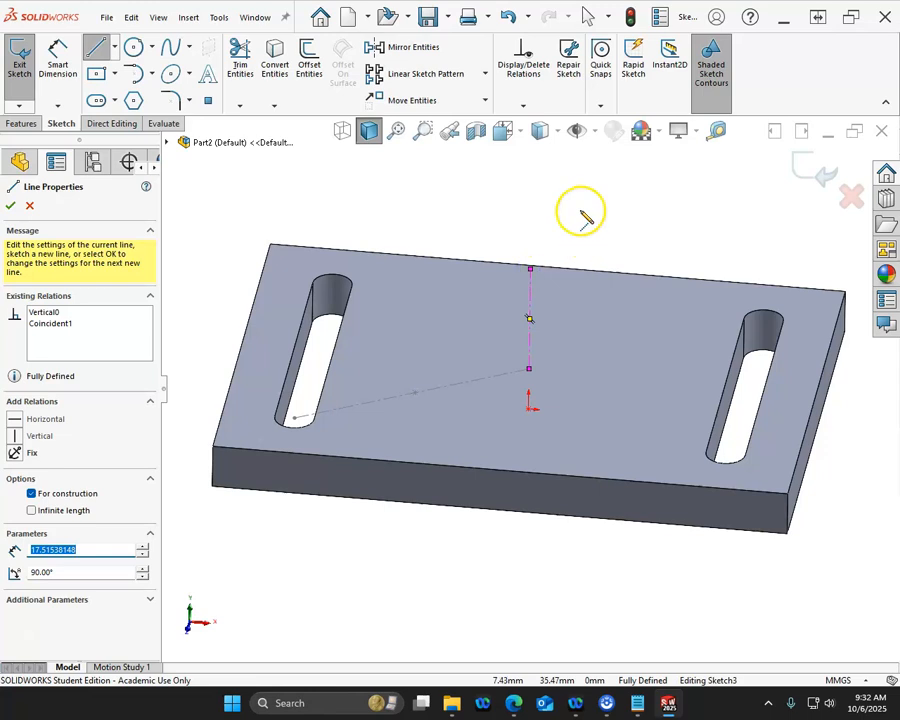
Dimension the vertical centerline to 20 mm and exit the sketch.
right_click(580, 209)
click(724, 188)
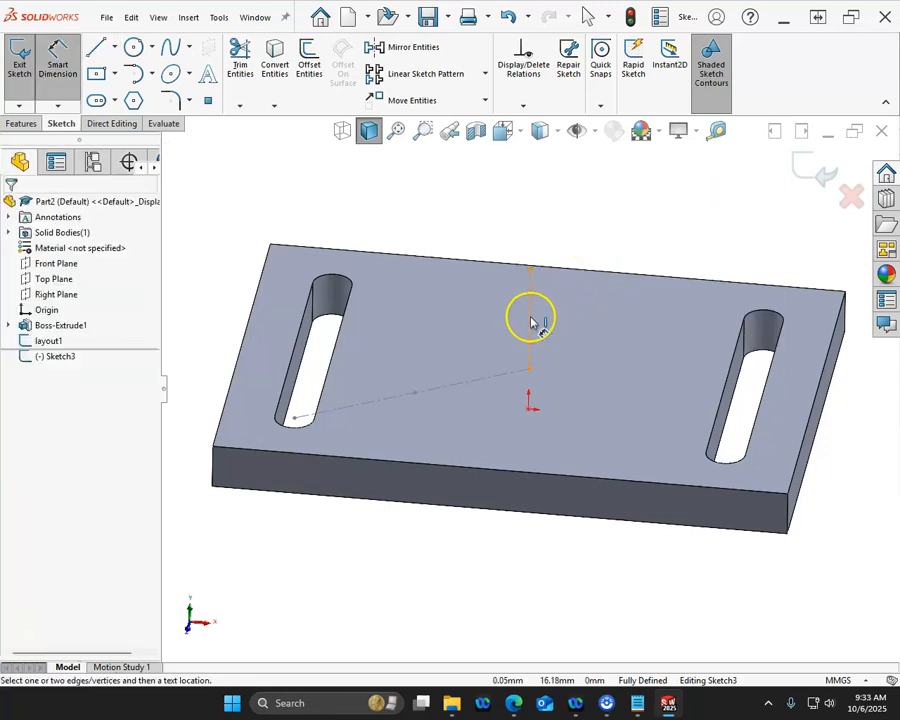
click(531, 320)
click(564, 322)
text(20)
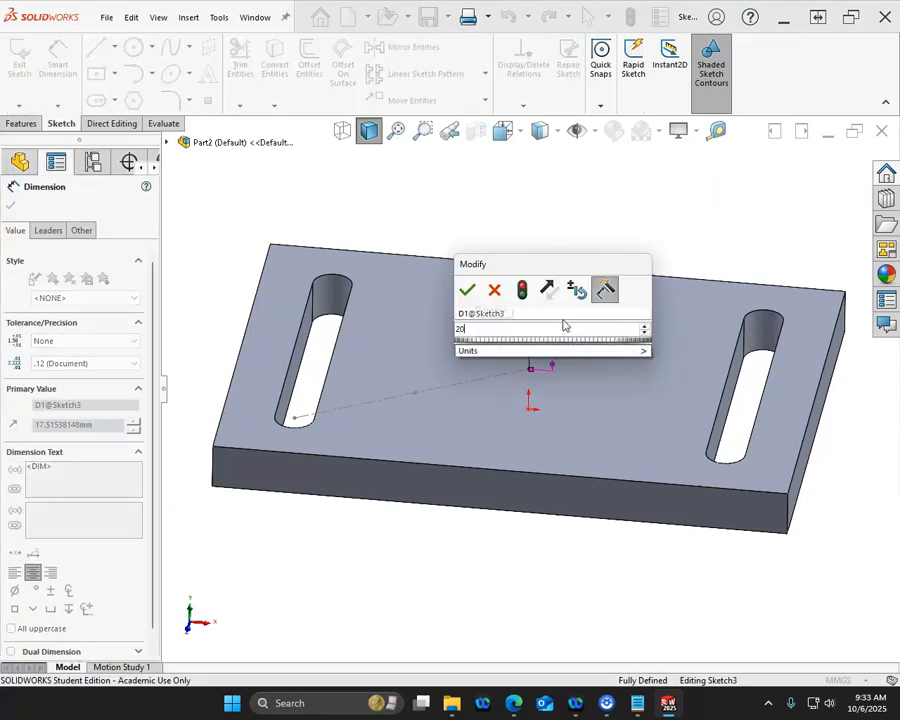
key(Return)
click(815, 170)
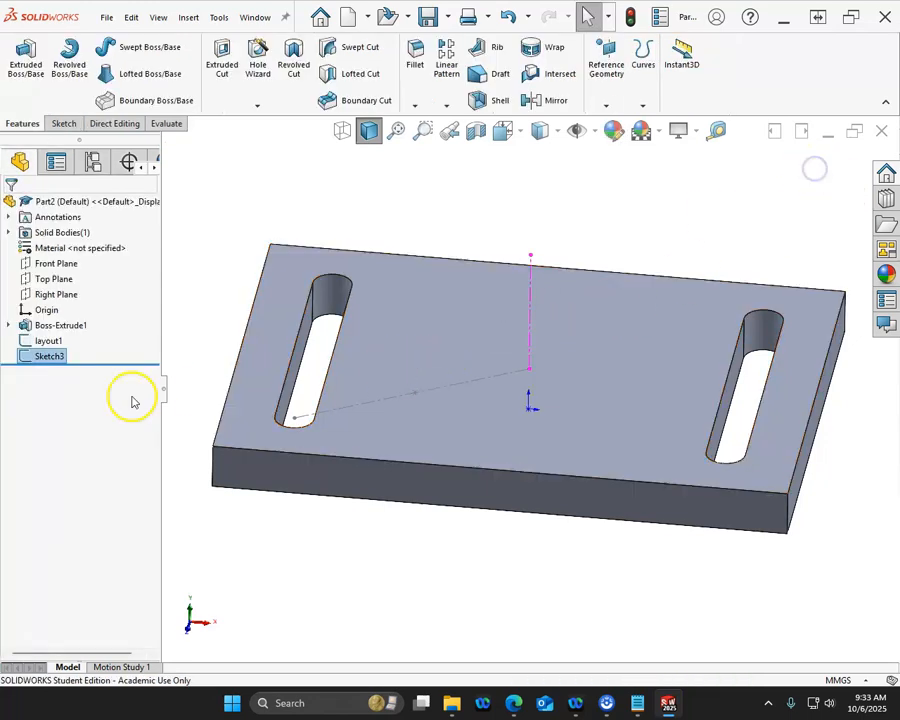
Rename the vertical centerline sketch as layout2.
click(46, 359)
click(48, 358)
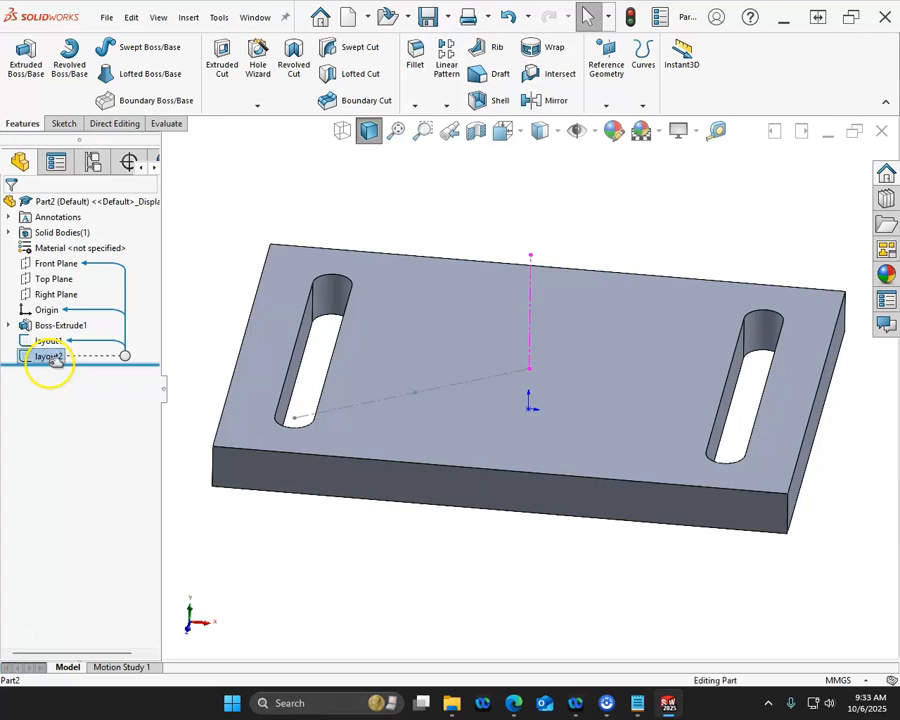
key(Return)
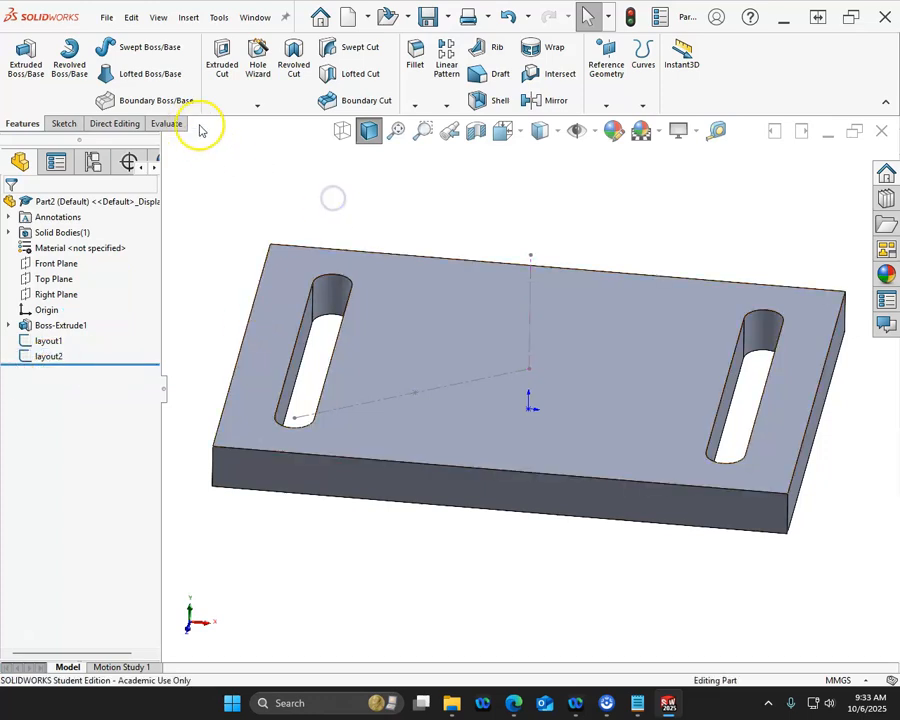
Create a reference plane coincident with the diagonal line of layout1 and the vertical line of layout2.
click(606, 106)
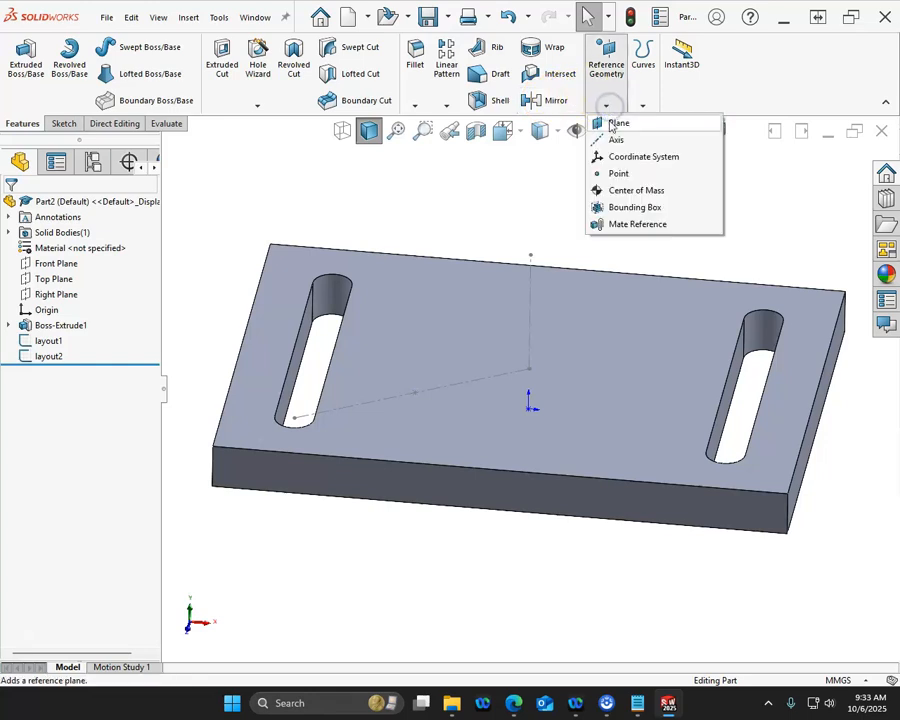
click(612, 120)
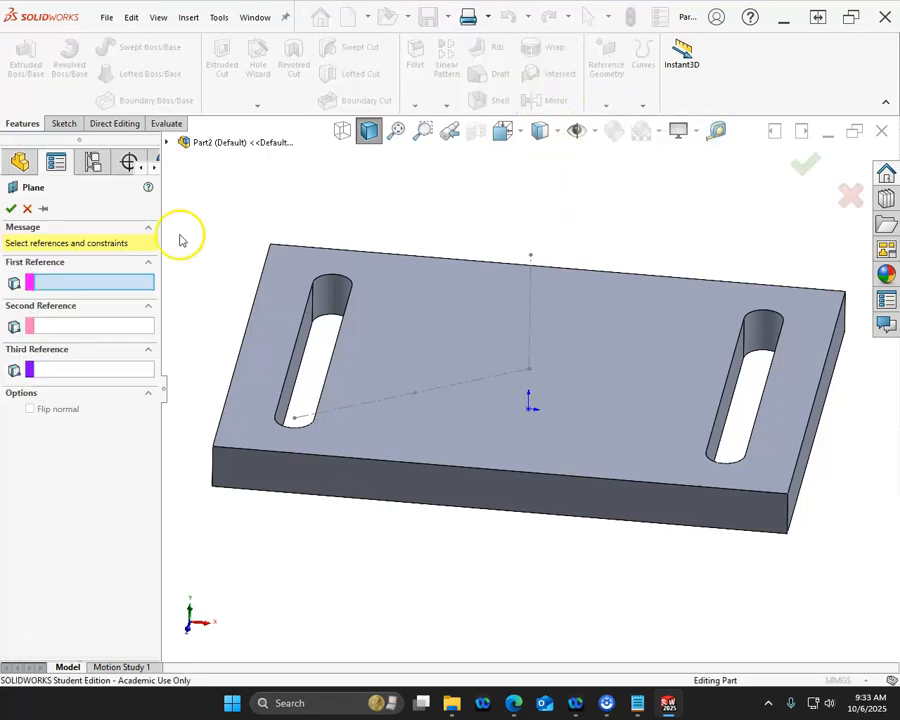
click(447, 390)
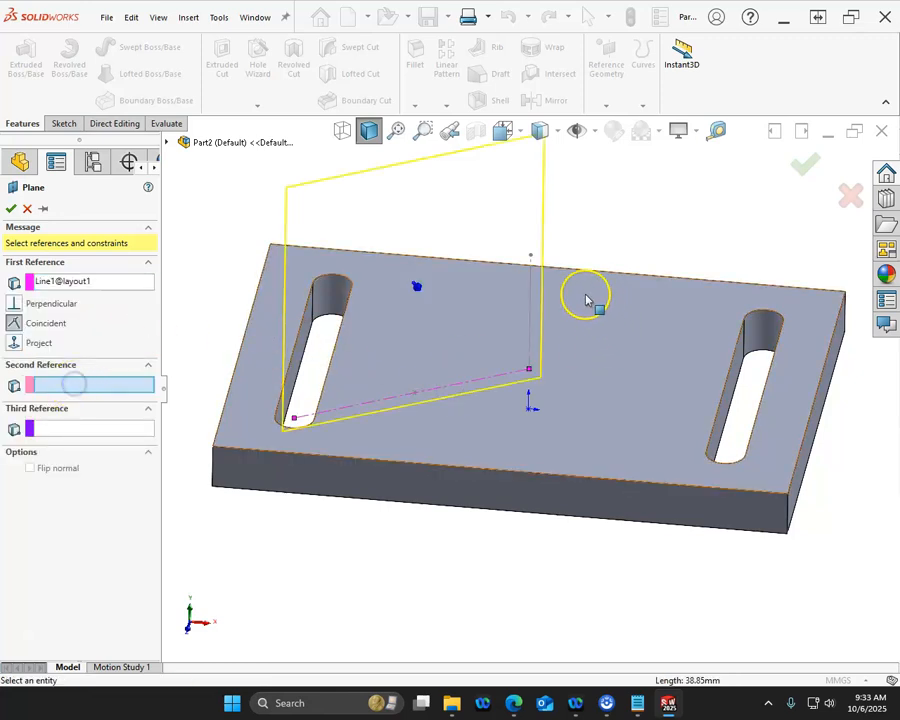
click(530, 256)
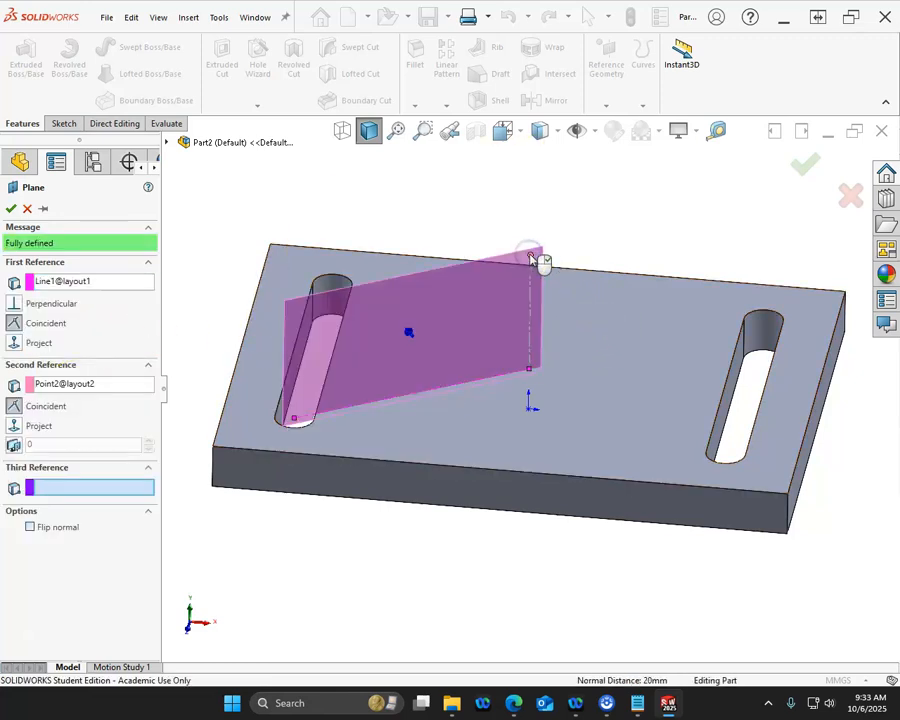
click(531, 258)
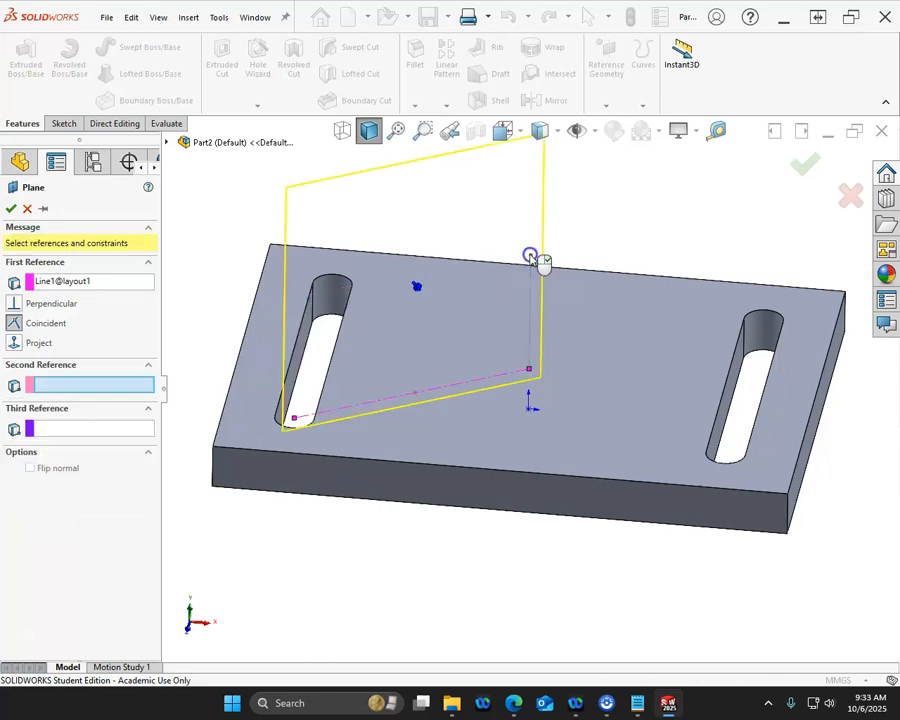
click(531, 281)
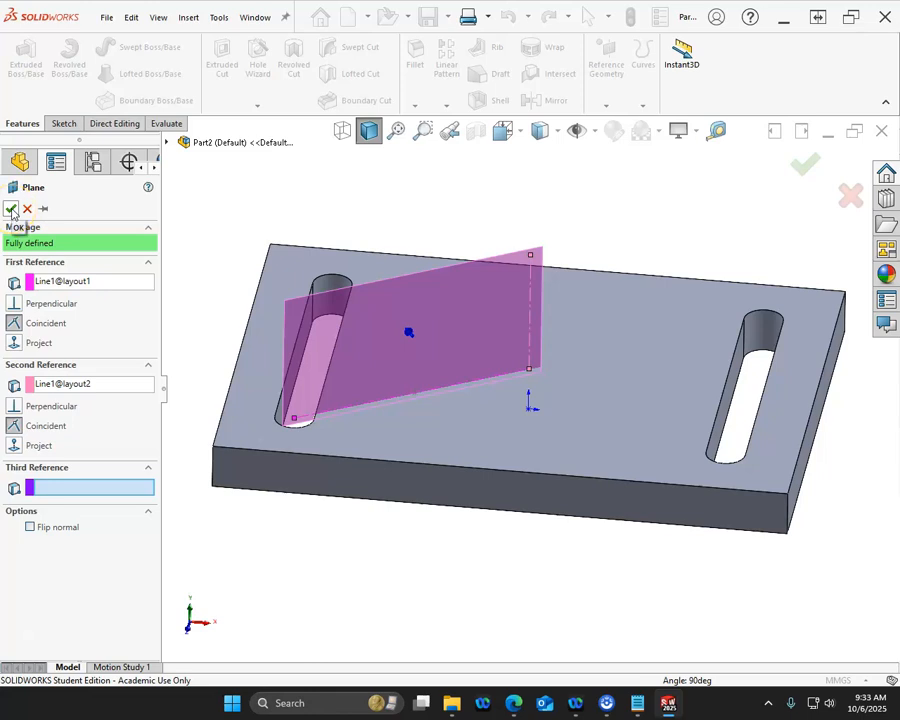
click(12, 209)
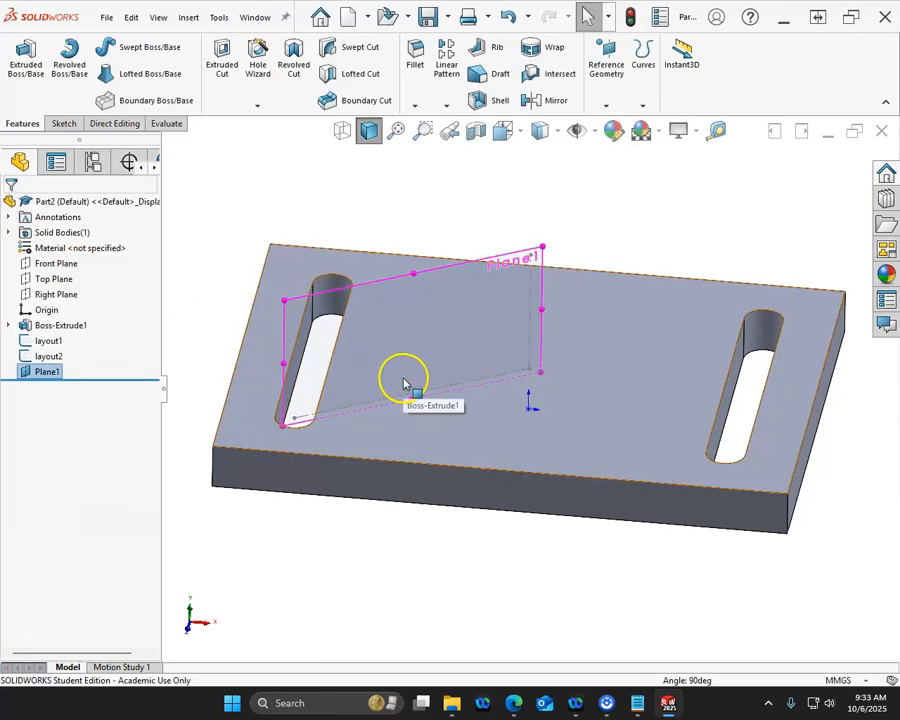
Hide the layout1 and layout2 sketches.
mouse_move(397, 326)
middle_down()
mouse_move(393, 272)
mouse_move(390, 322)
middle_up()
click(414, 270)
click(48, 340)
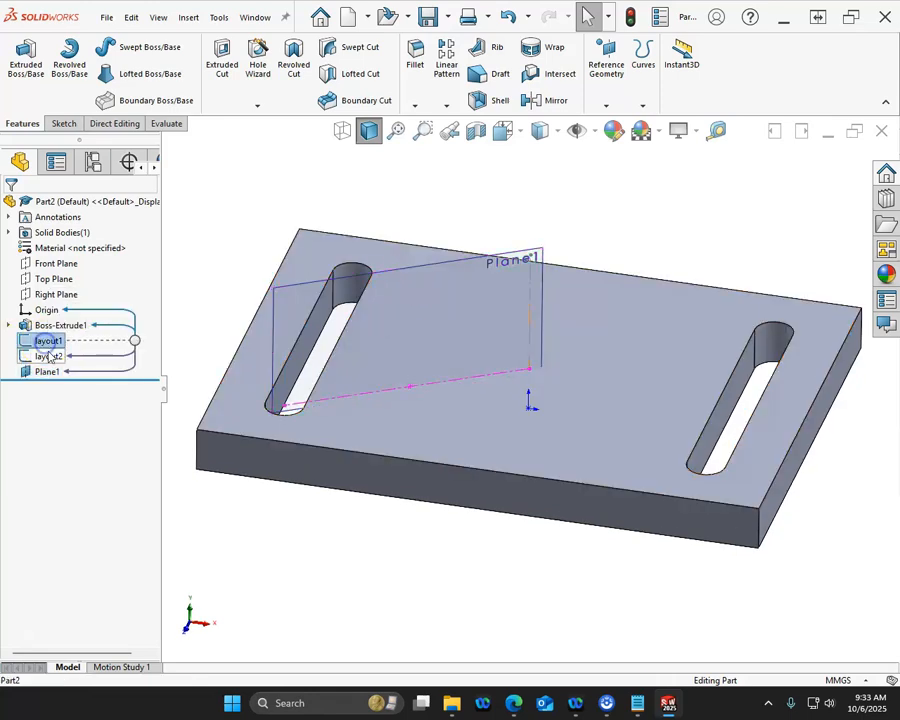
ctrl+click(48, 356)
click(63, 332)
click(140, 394)
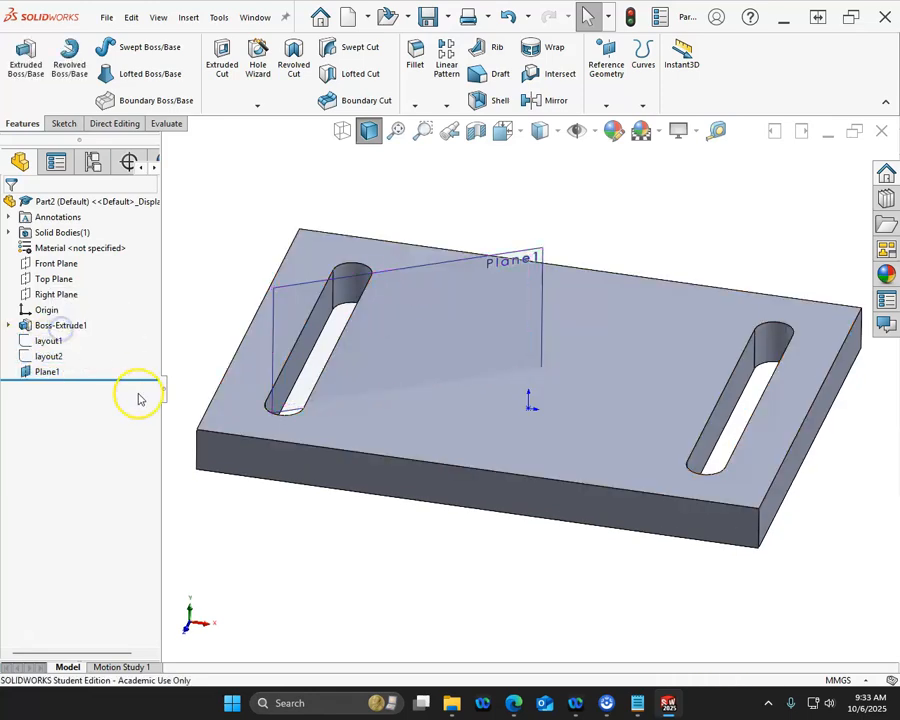
Start a sketch on the new diagonal plane in isometric view and check the lug in the practice drawing.
click(350, 282)
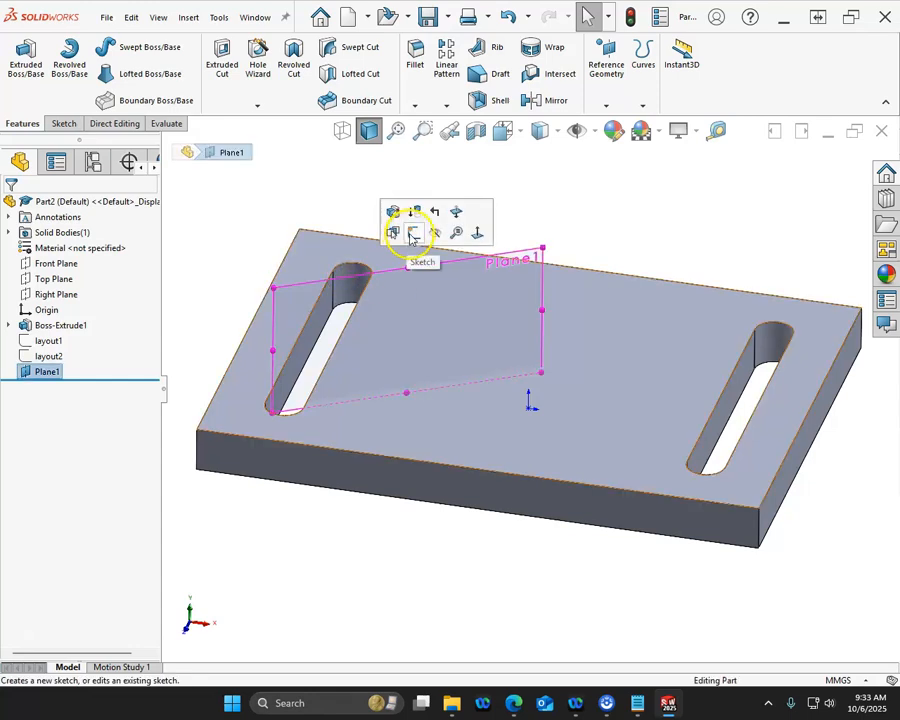
click(410, 234)
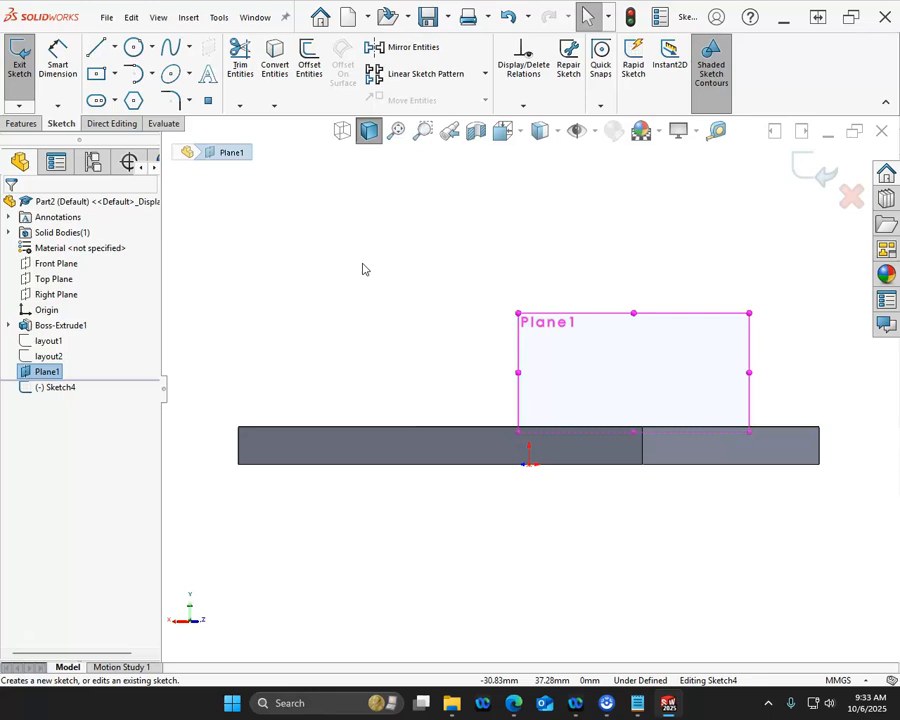
key(ctrl+7)
drag(0, 151, 477, 168)
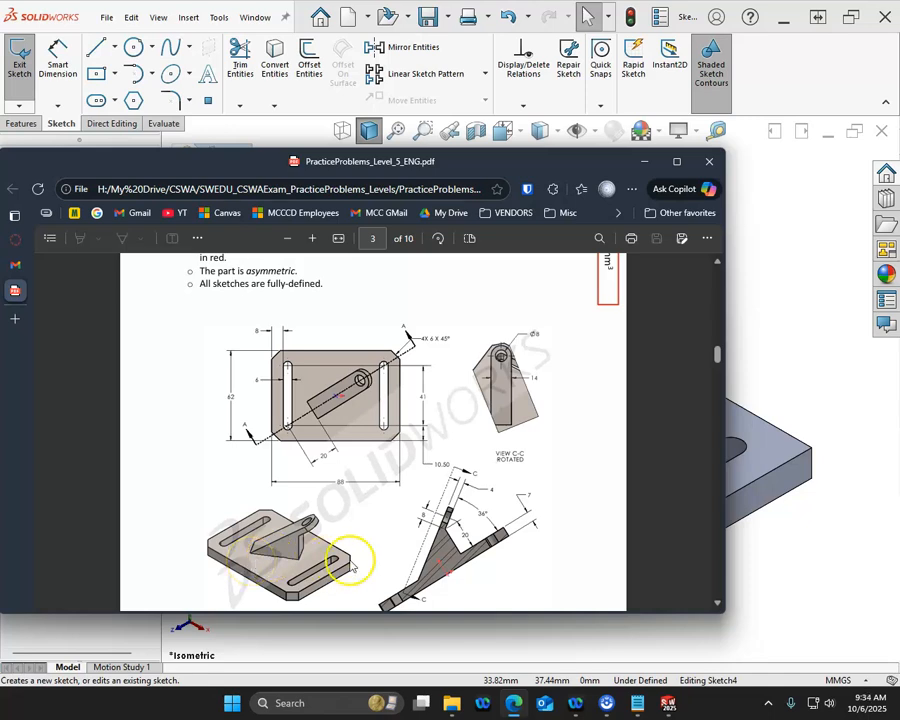
drag(460, 158, 0, 205)
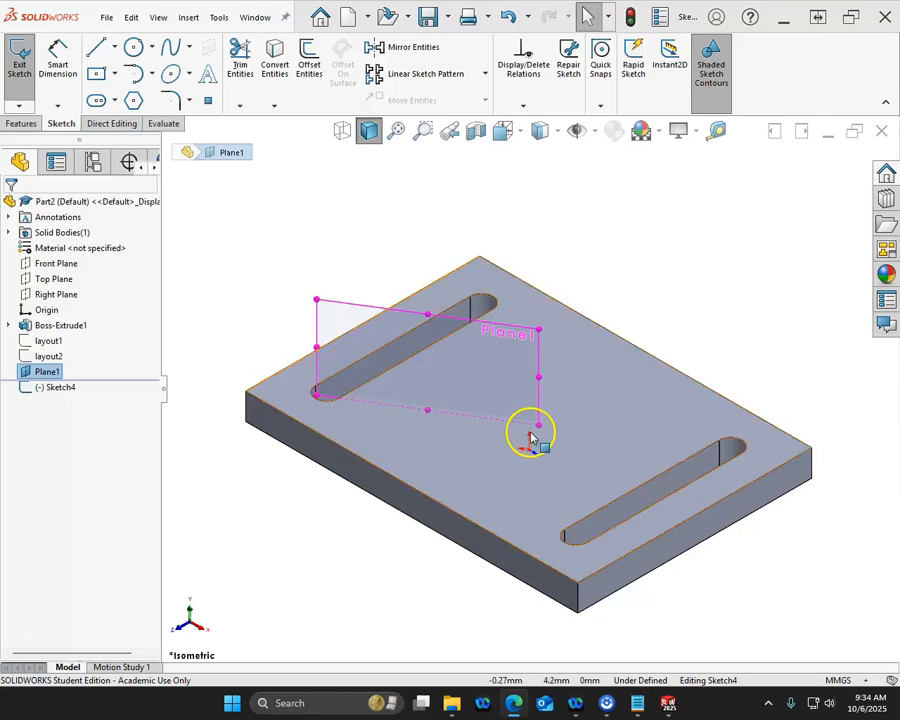
Show layout1 again and sketch a horizontal line about 29 mm long from the point on its centerline, past the plate's center.
drag(88, 378, 194, 318)
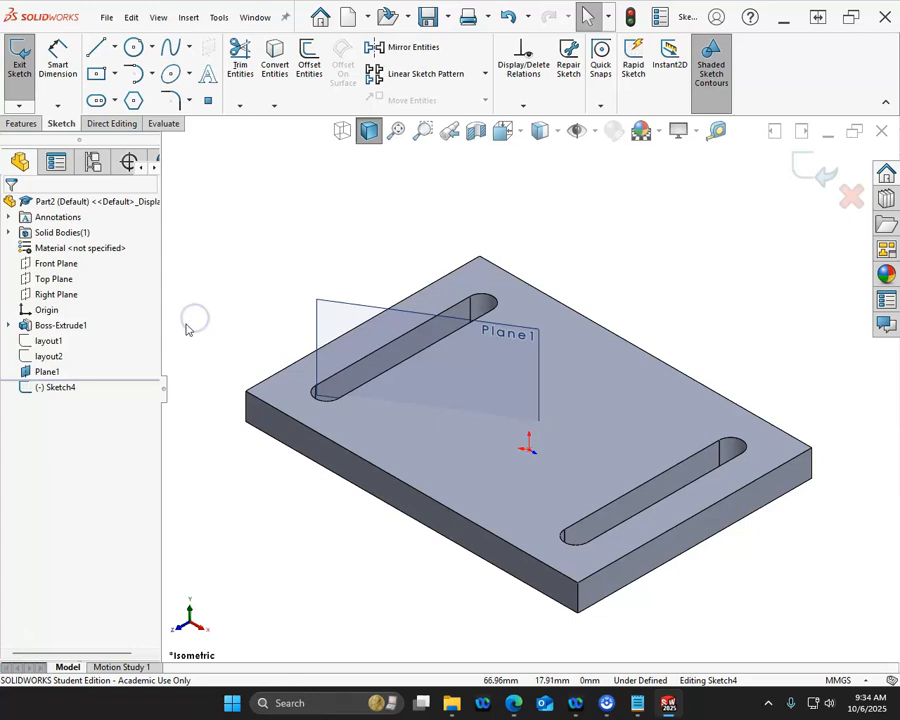
right_click(44, 340)
click(60, 317)
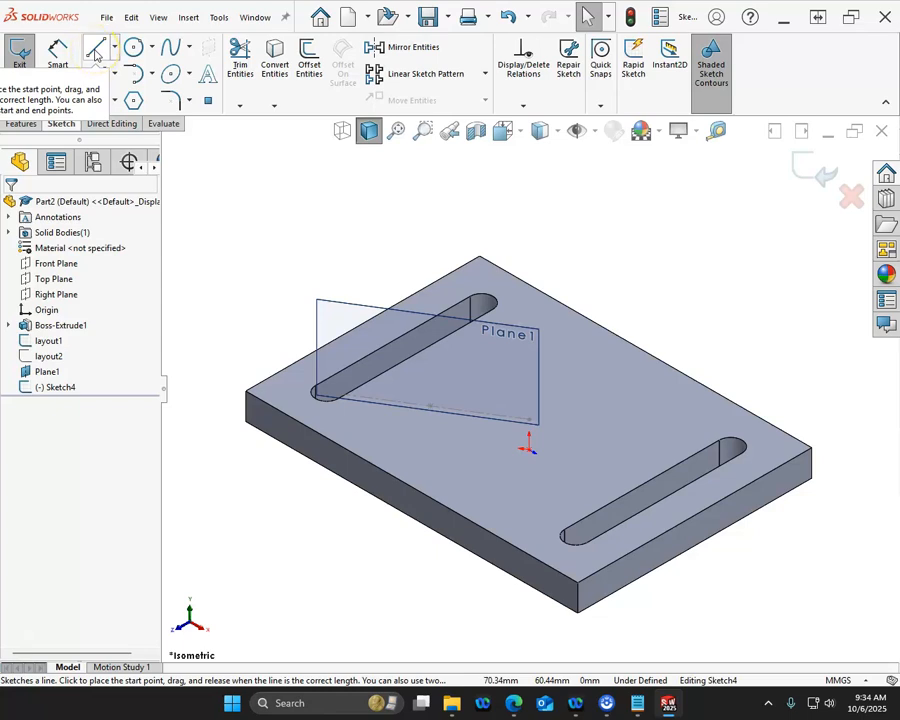
click(92, 57)
click(429, 406)
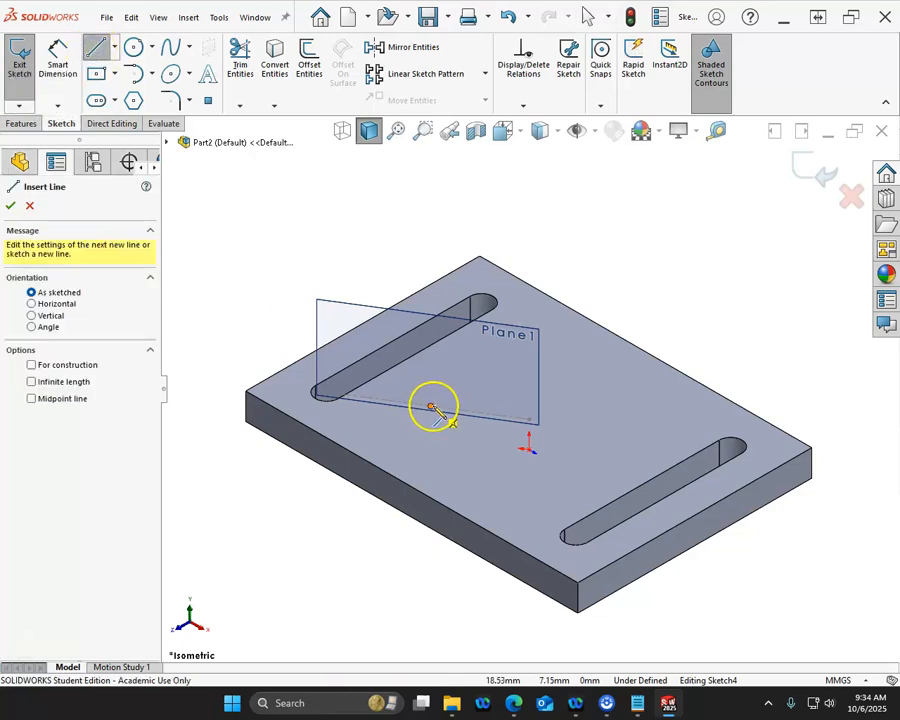
click(583, 427)
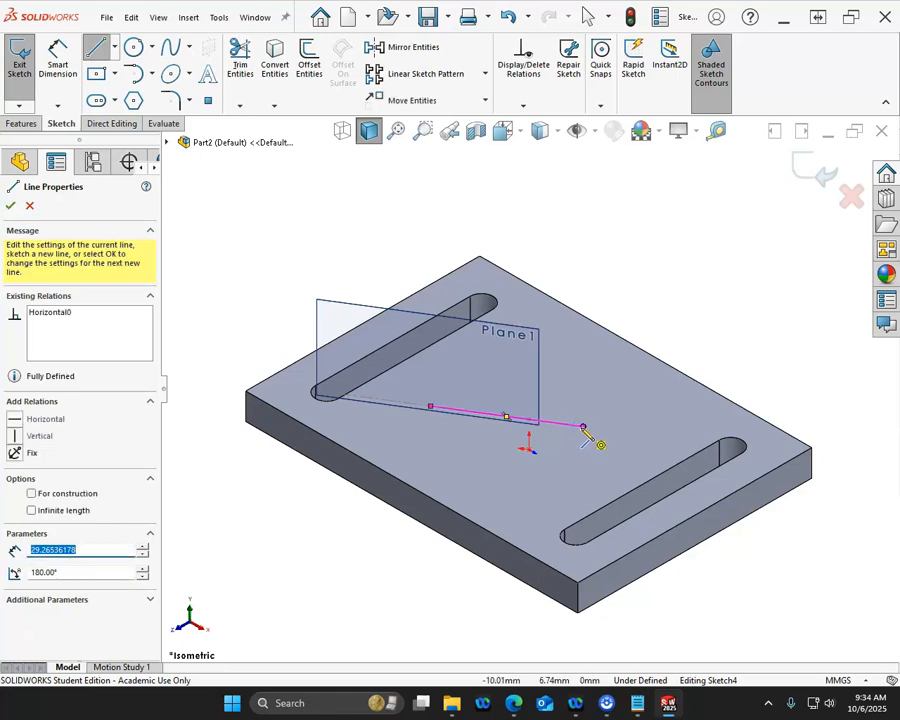
Switch to PracticeProblems_Level_5_ENG.pdf and examine the lug's dimensions and angle in the section view.
drag(0, 168, 542, 150)
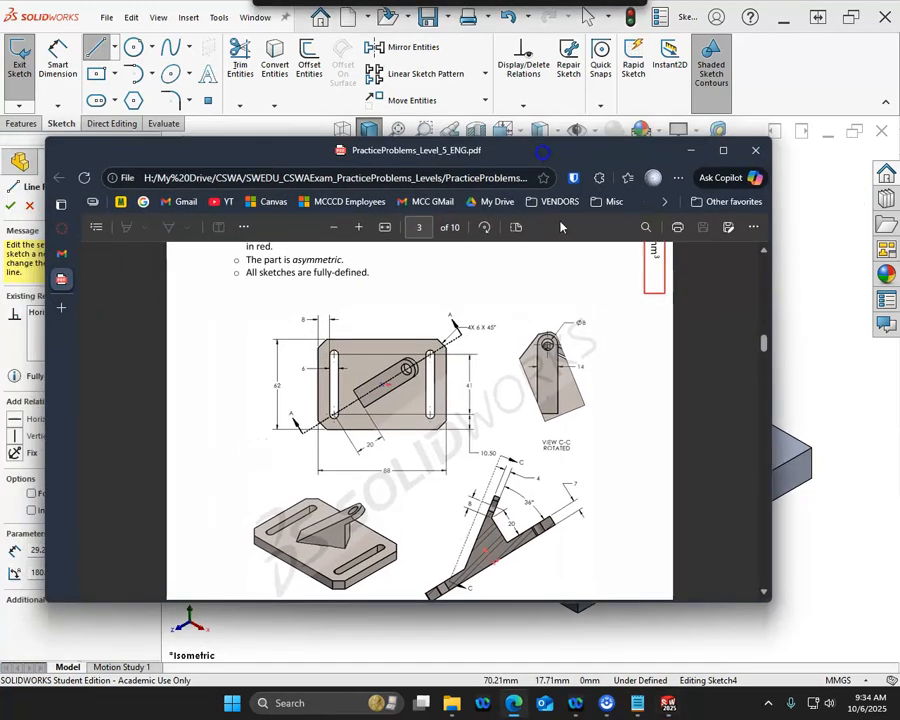
scroll(595, 340, down, 1)
scroll(595, 344, up, 1)
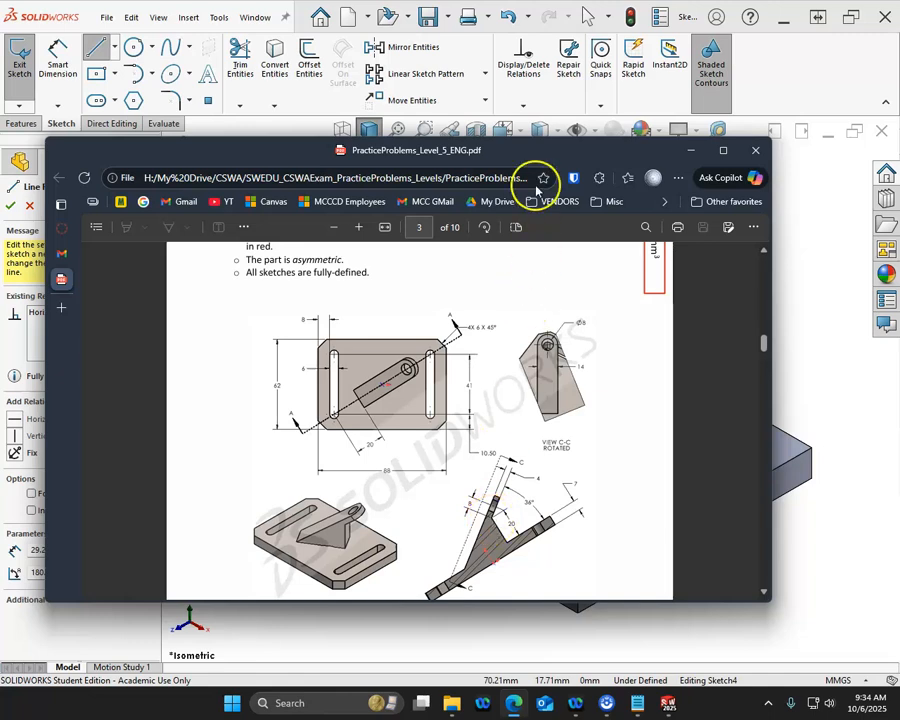
Sketch a sloped line rising from the base line's fixed end over the plate, ending in a perpendicular line about 3.6 mm long.
drag(533, 157, 0, 157)
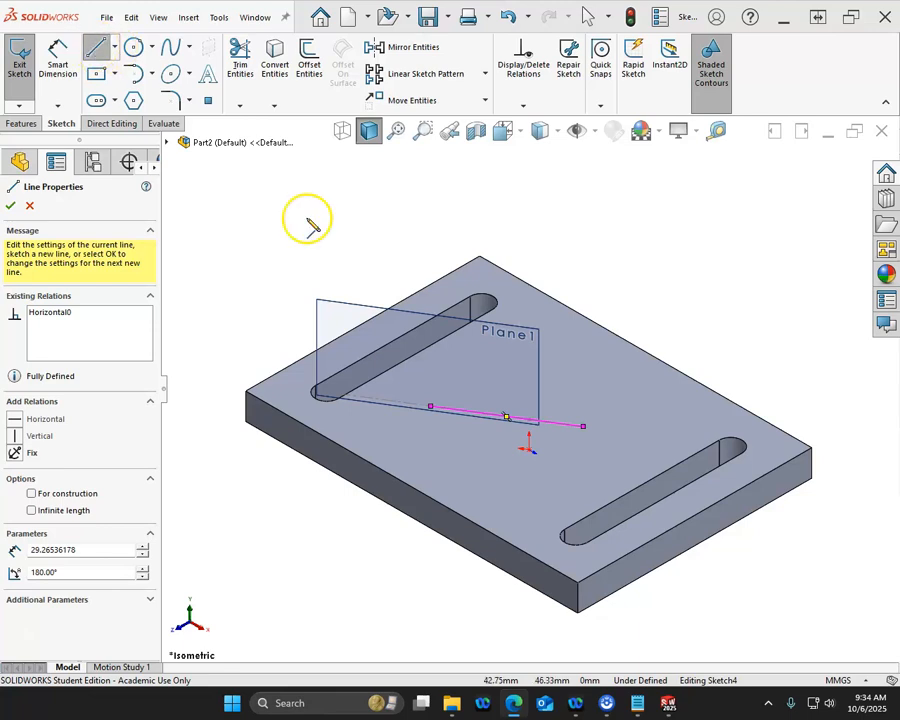
click(429, 405)
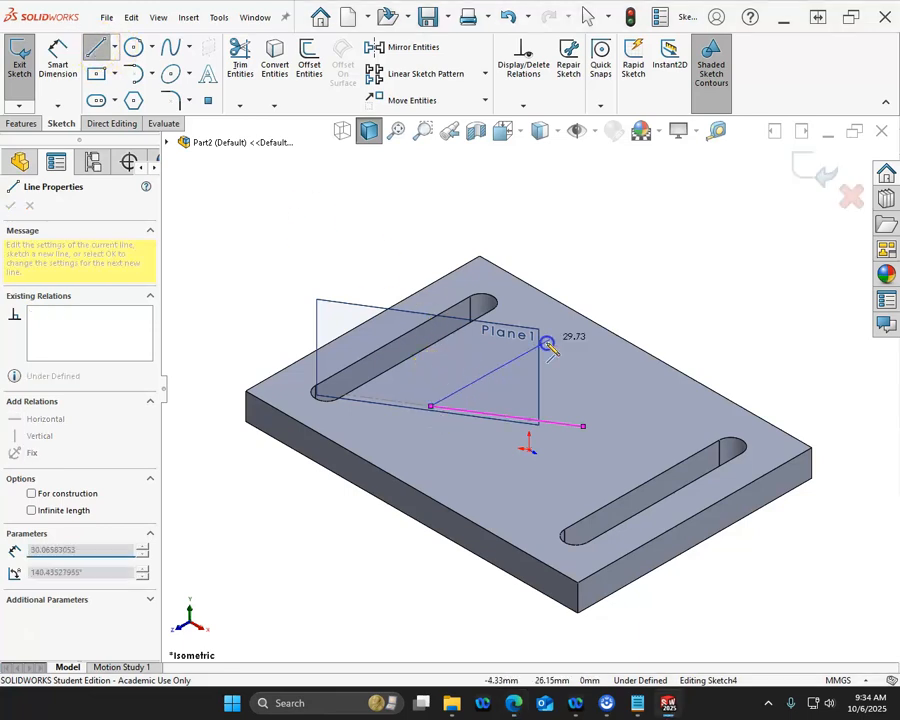
click(621, 298)
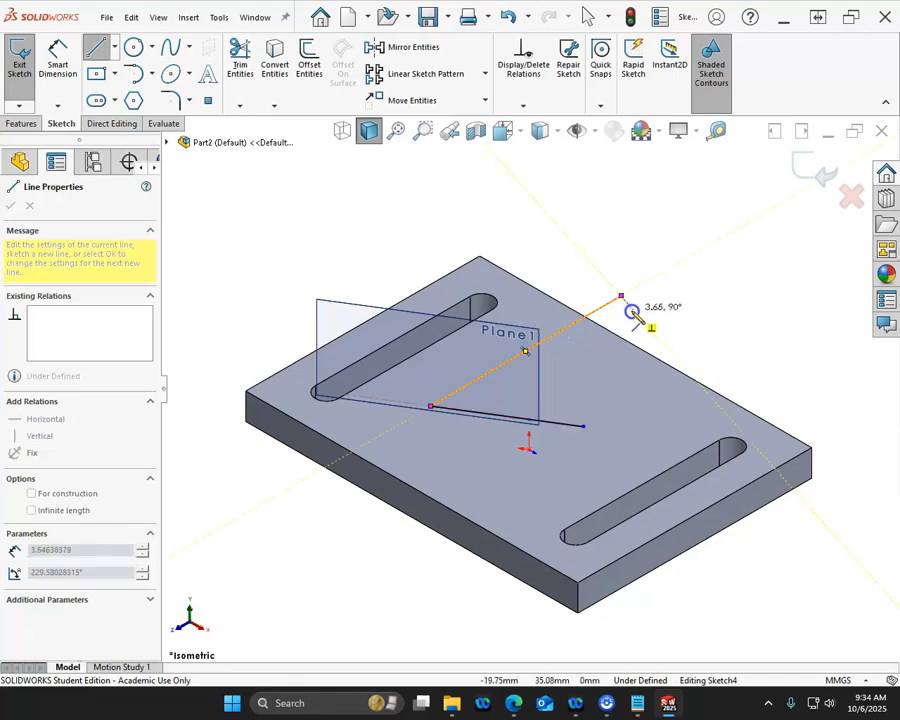
double_click(632, 311)
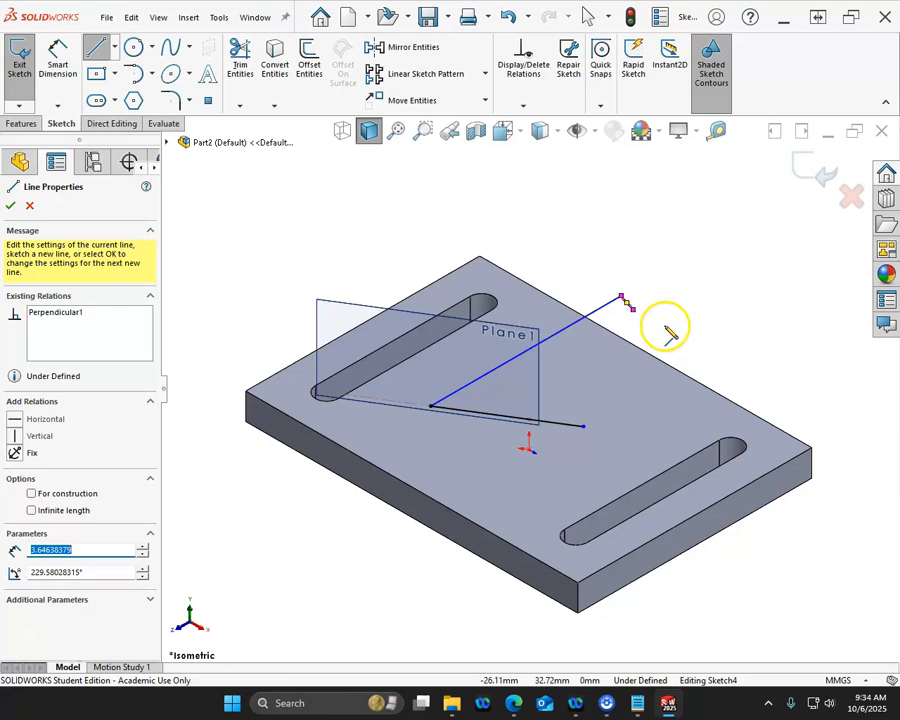
key(ctrl+8)
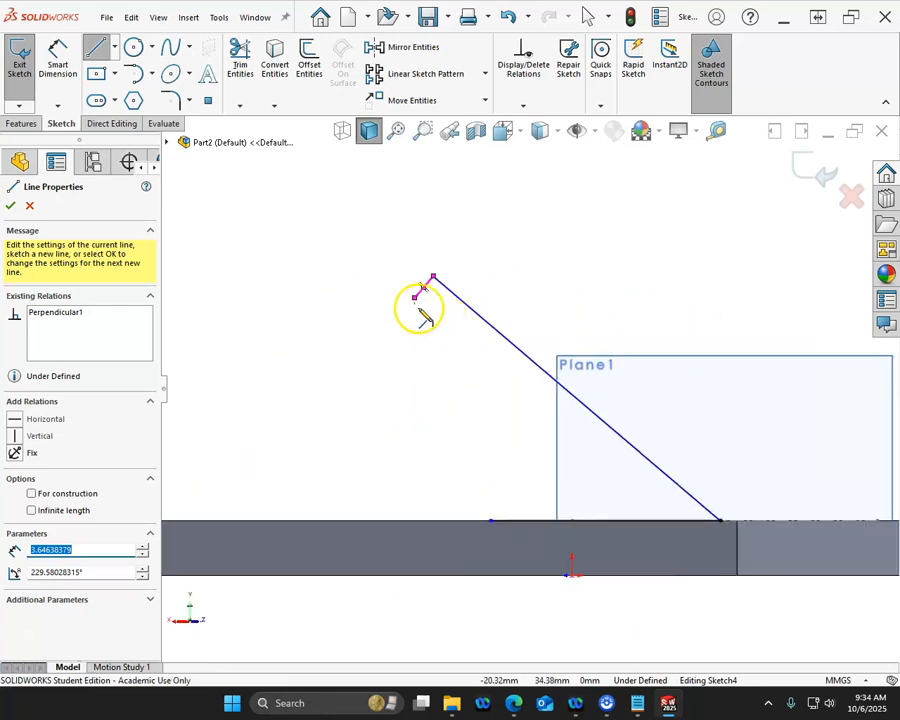
Close the lug profile with a vertical line from the base line's free end and a sloped line about 12.7 mm long.
click(491, 521)
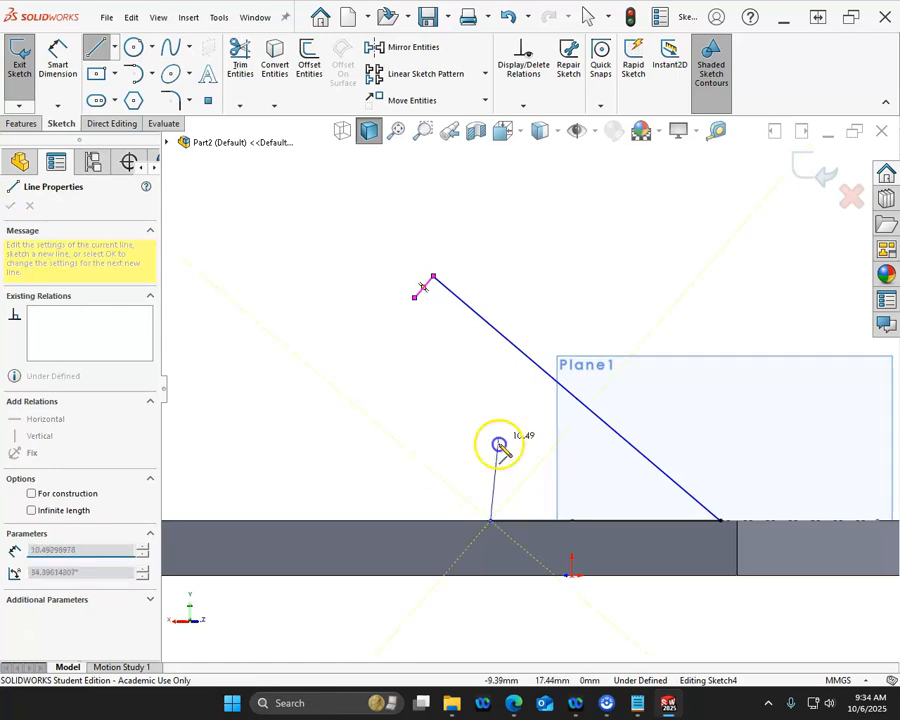
click(491, 366)
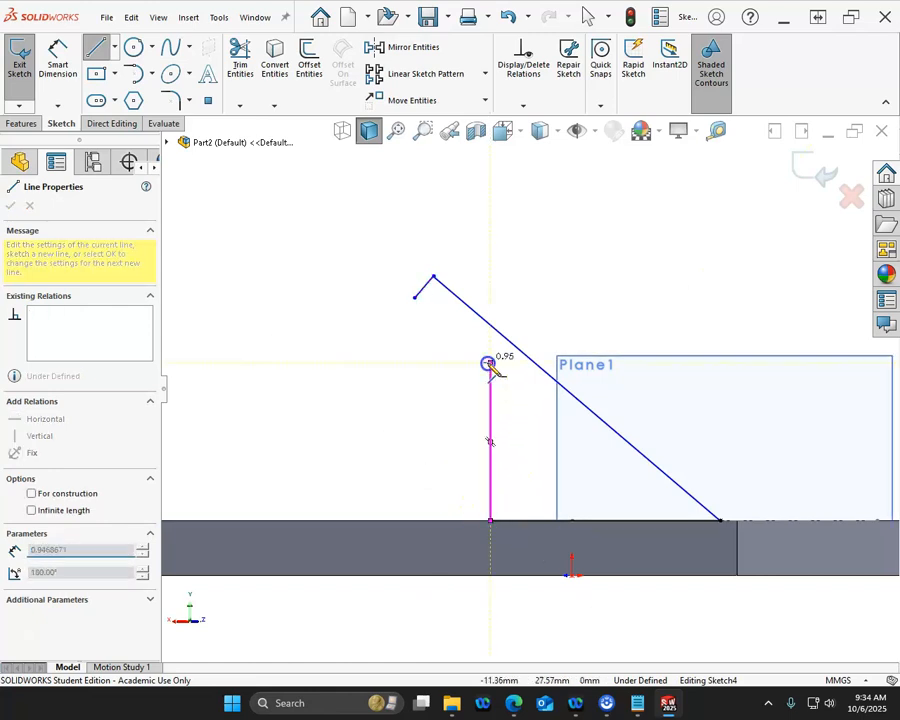
click(415, 297)
Dimension the angle between the plate's top edge and the lug arm's lower edge as 36°.
right_click(390, 362)
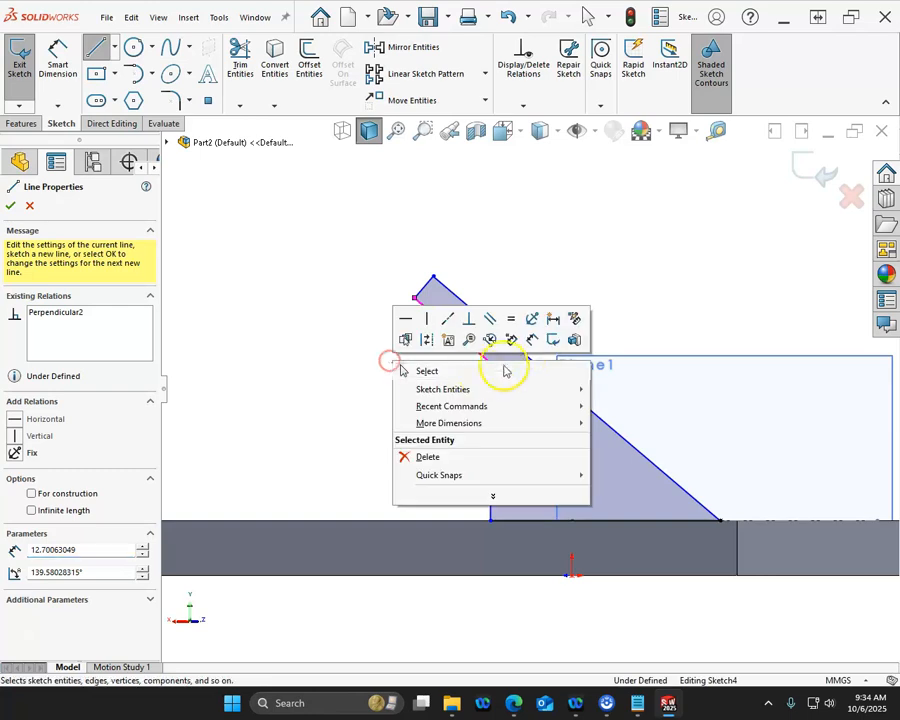
click(532, 341)
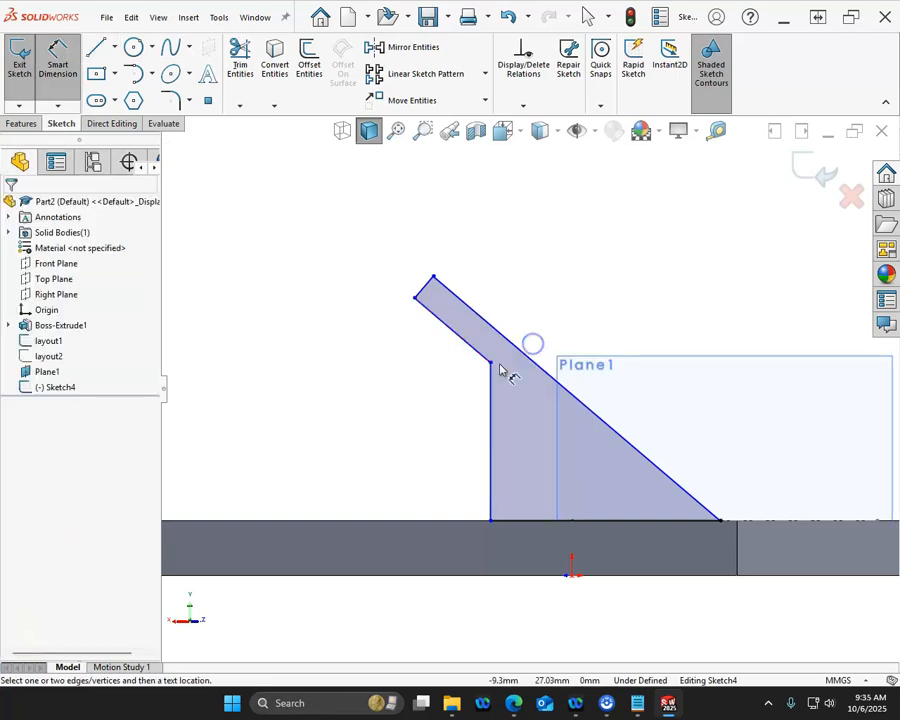
click(398, 521)
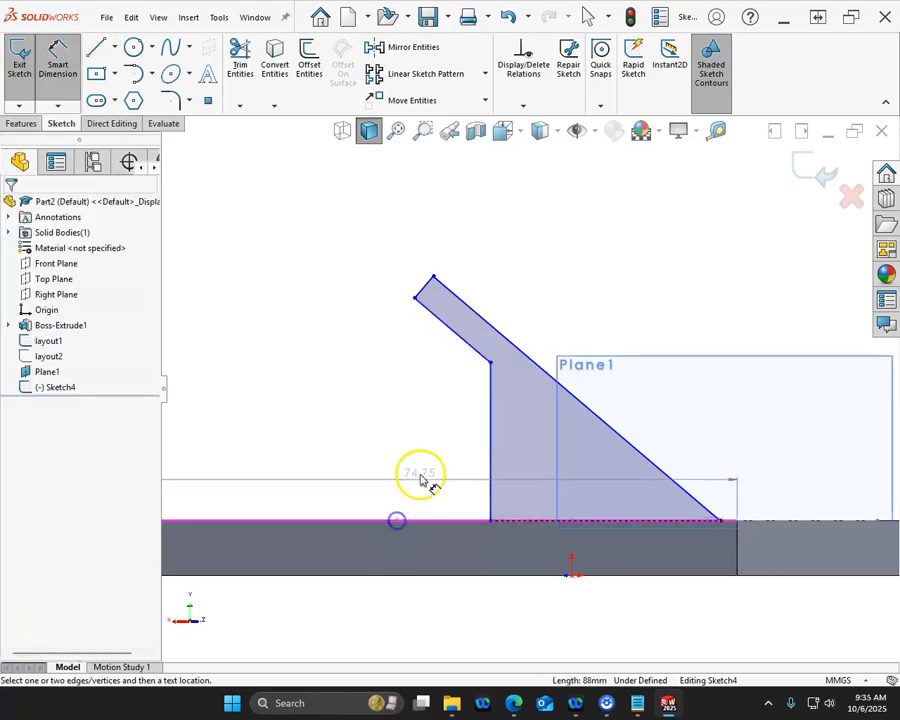
click(448, 328)
click(324, 392)
text(36)
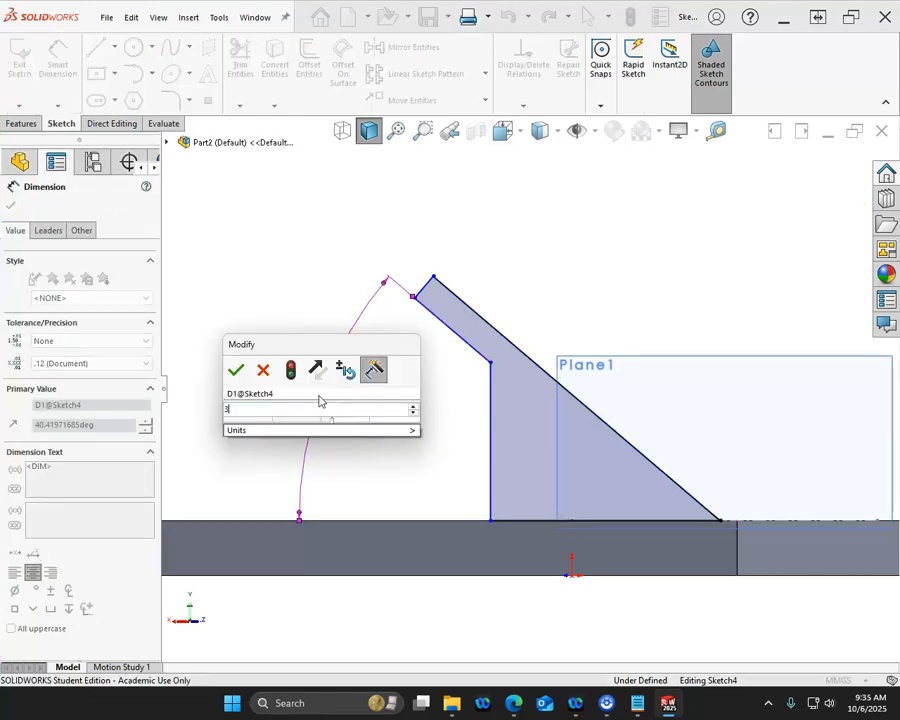
key(Return)
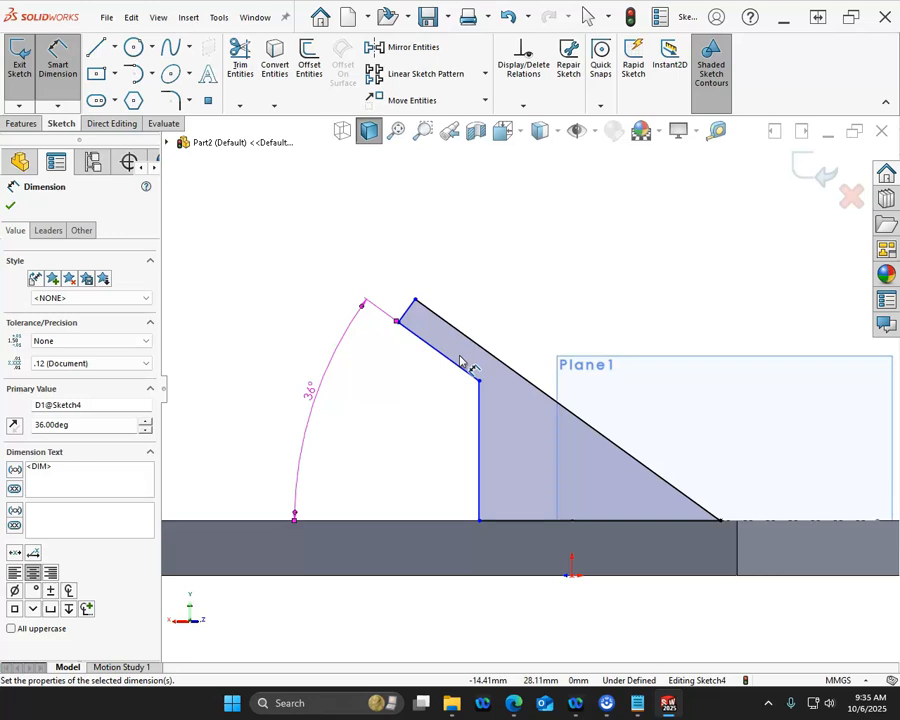
Dimension the lug's vertical edge as 20 mm.
click(479, 474)
click(459, 480)
text(20)
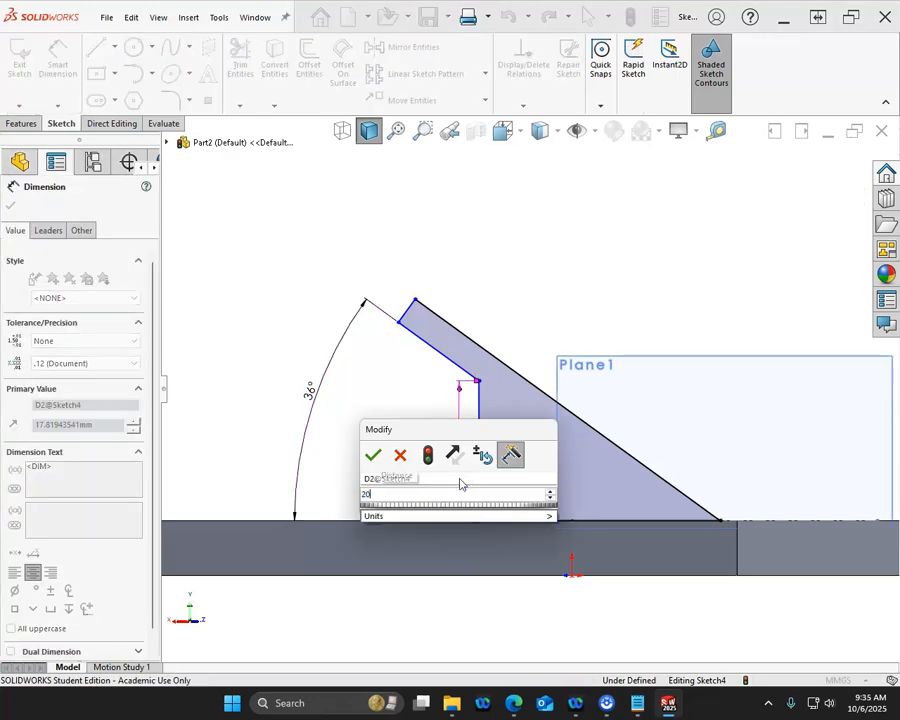
key(Return)
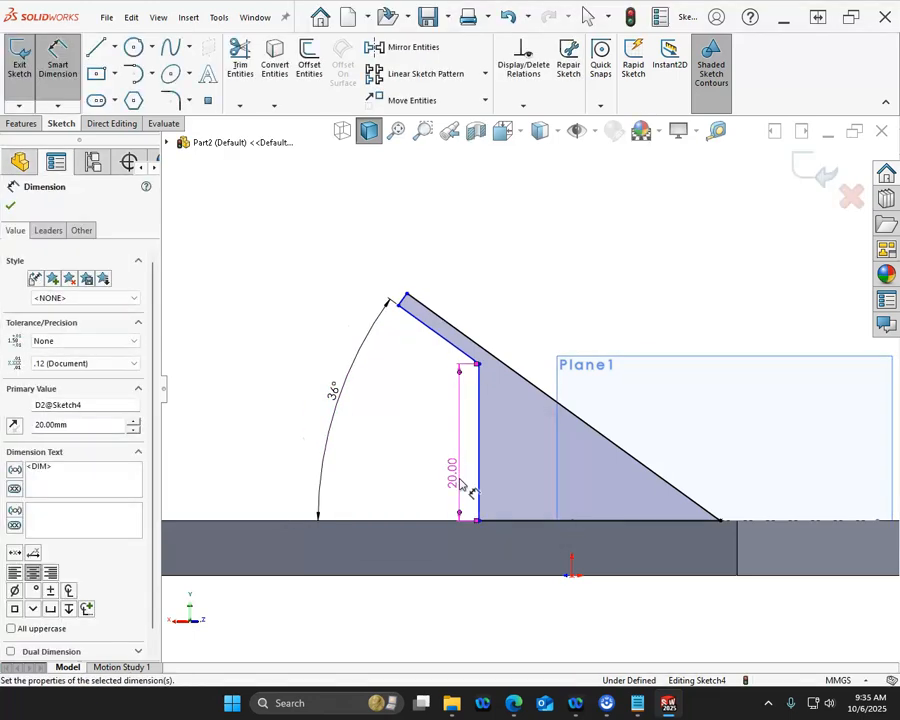
Dimension the short edge at the tip of the lug arm as 4 mm.
click(405, 307)
scroll(403, 312, down, 2)
scroll(403, 314, down, 2)
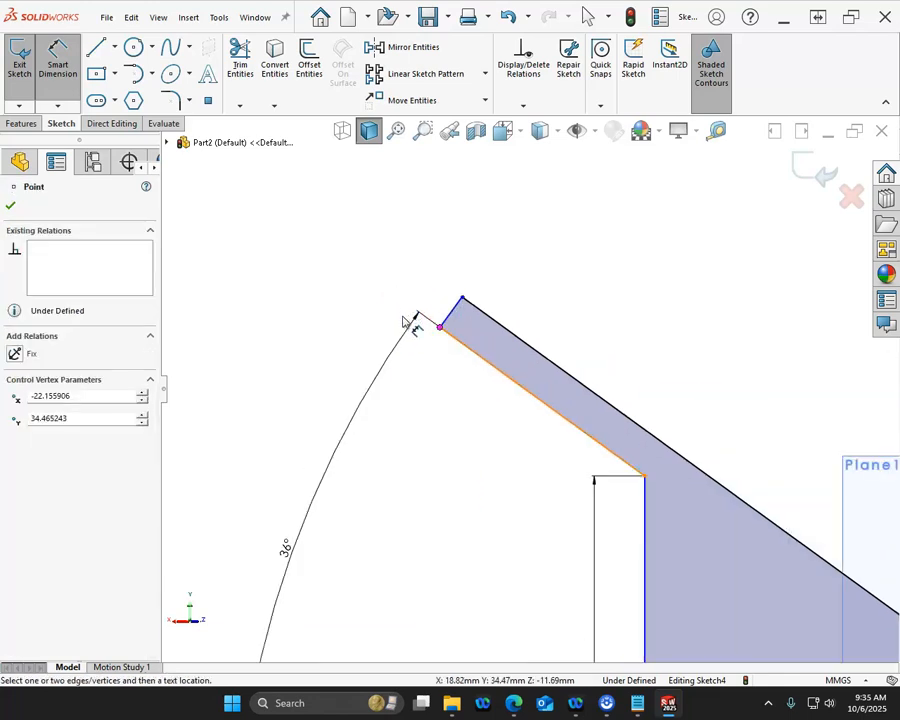
click(409, 316)
click(448, 311)
click(405, 285)
text(4)
key(Return)
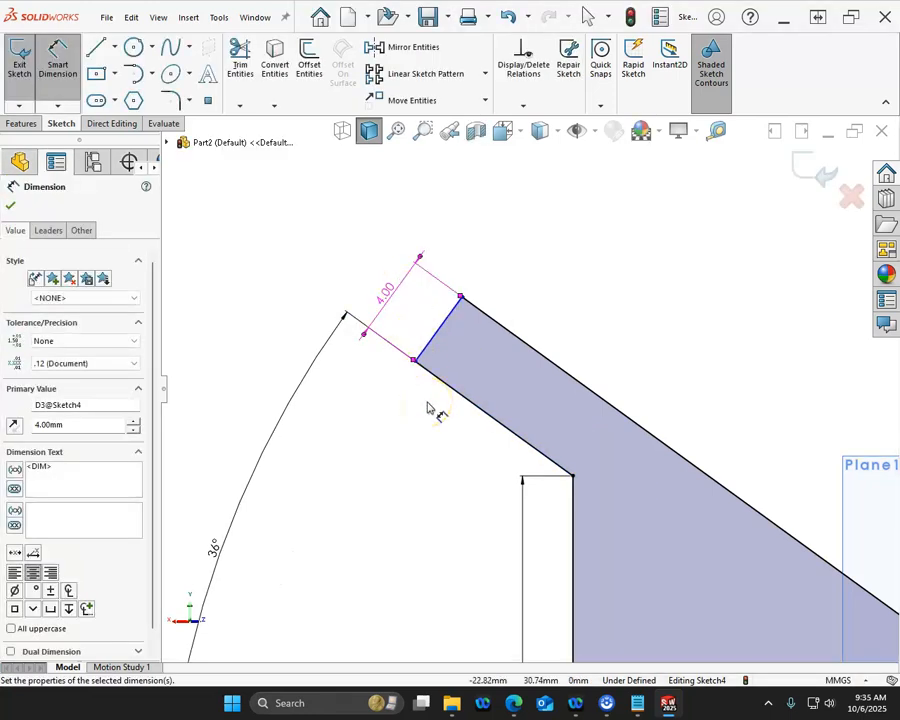
Draw a centerline across the lug arm, perpendicular from its lower edge to its upper edge.
click(115, 48)
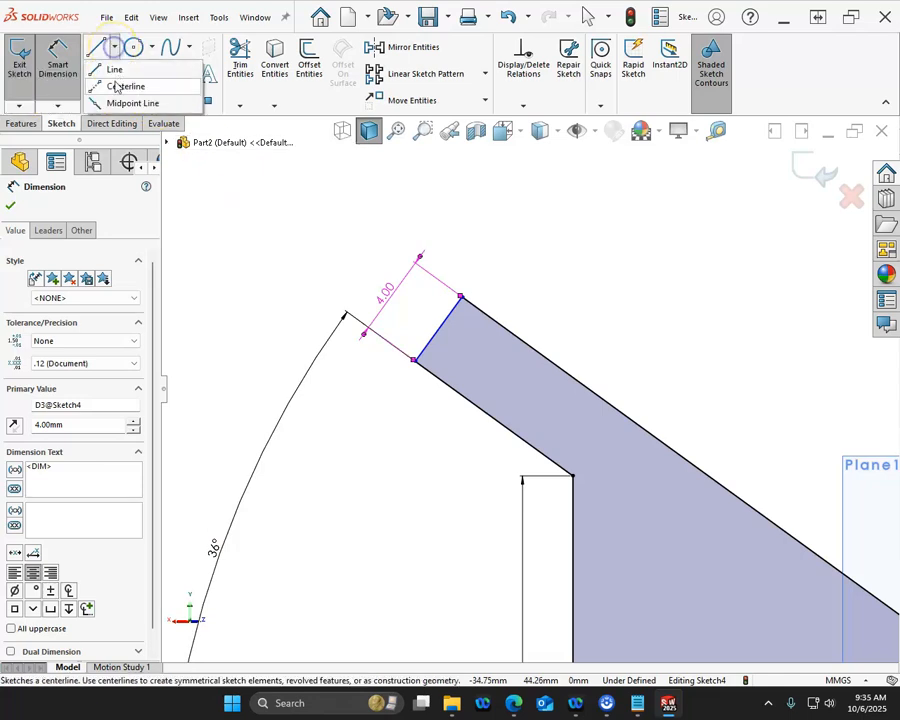
click(116, 85)
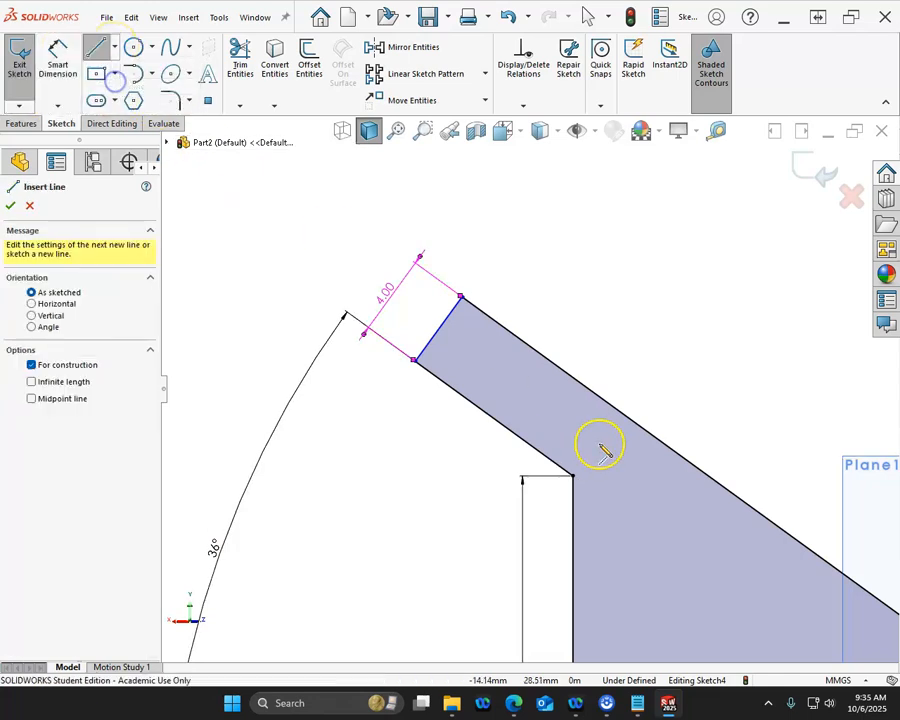
click(494, 419)
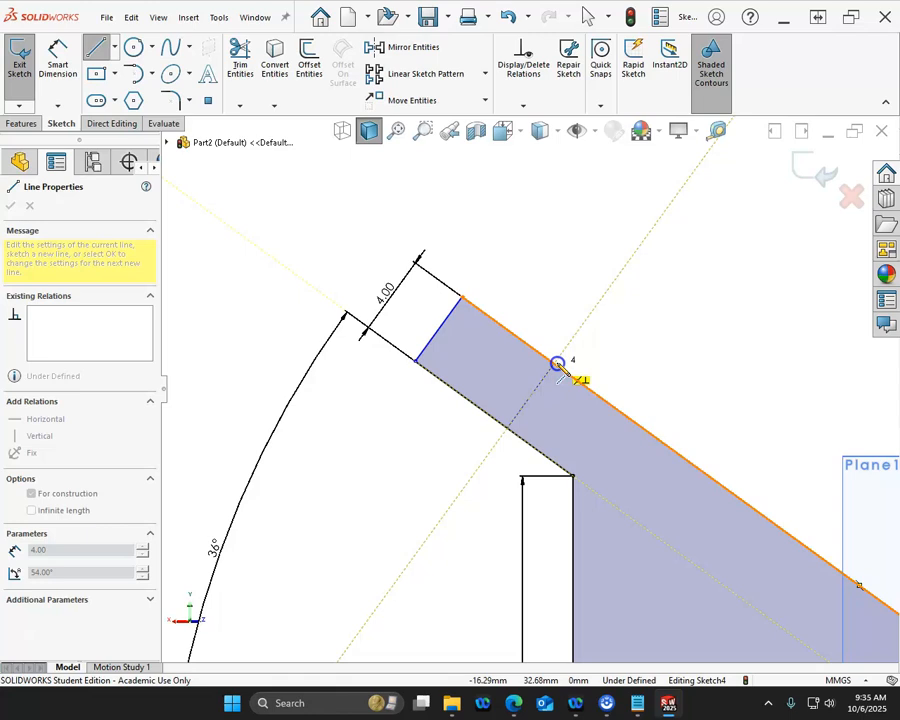
drag(557, 364, 555, 364)
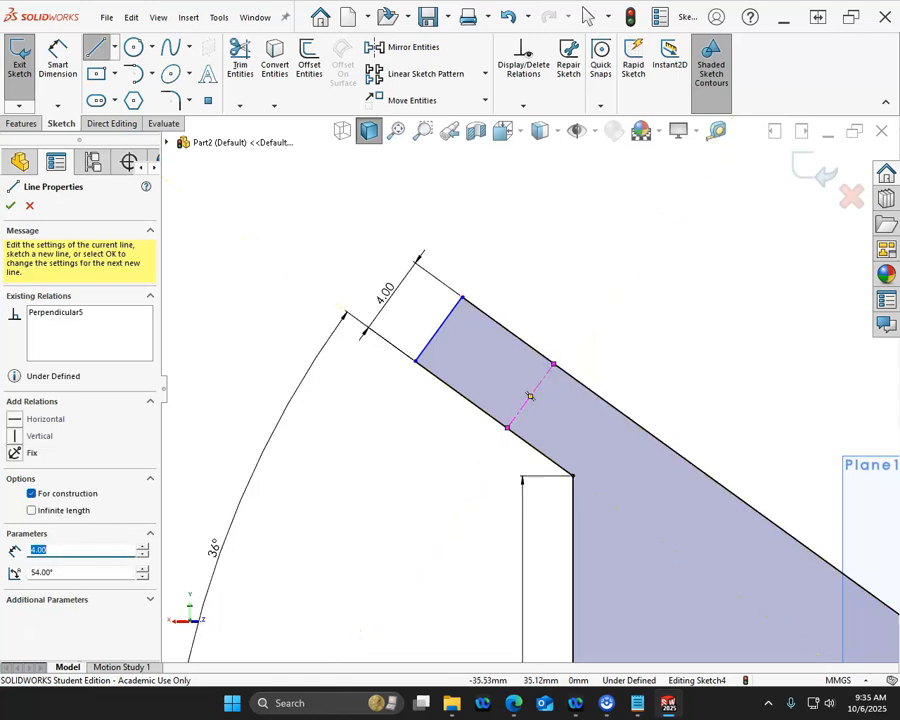
Check the lug in the practice drawing and constrain the centerline's lower end to the midpoint of the arm's lower edge.
drag(0, 168, 480, 169)
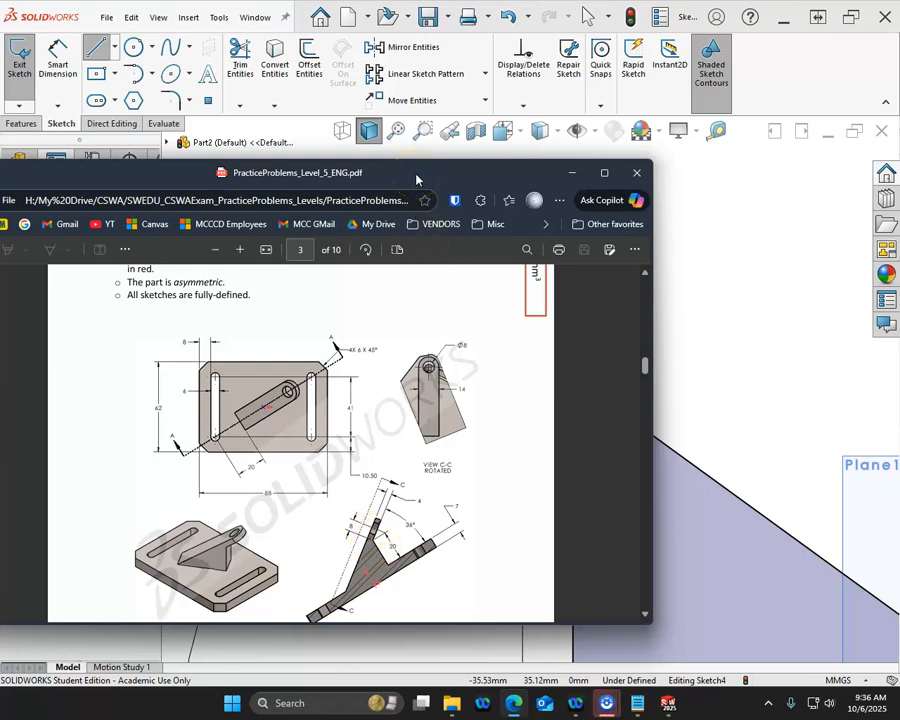
drag(417, 180, 0, 190)
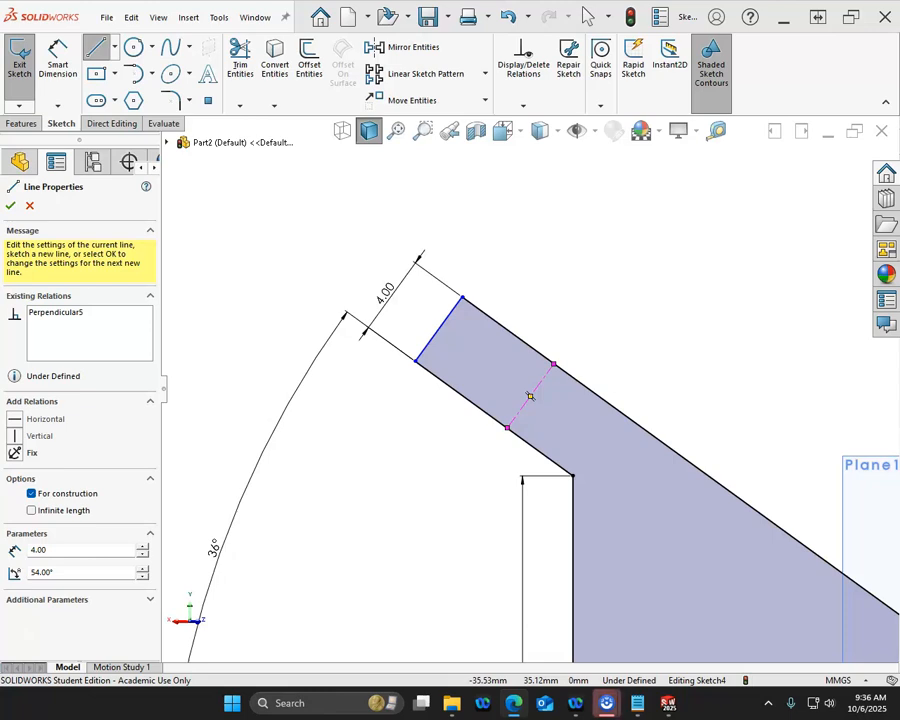
right_click(477, 445)
click(490, 455)
click(508, 433)
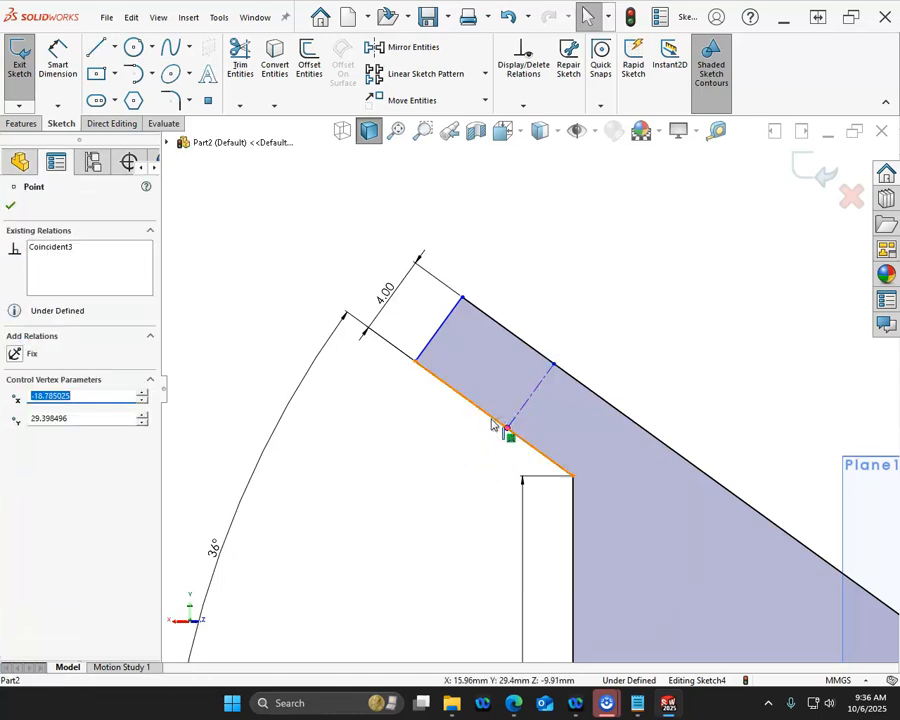
ctrl+click(492, 425)
click(538, 357)
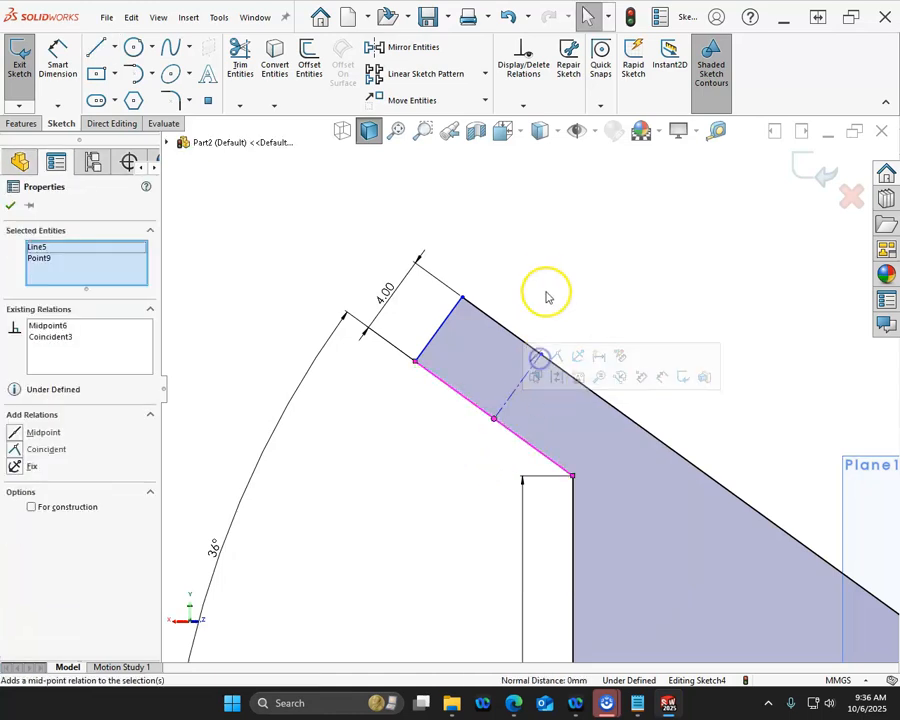
click(543, 276)
Dimension the distance from the lug's inner corner to the centerline across the arm as 8 mm.
right_click(549, 270)
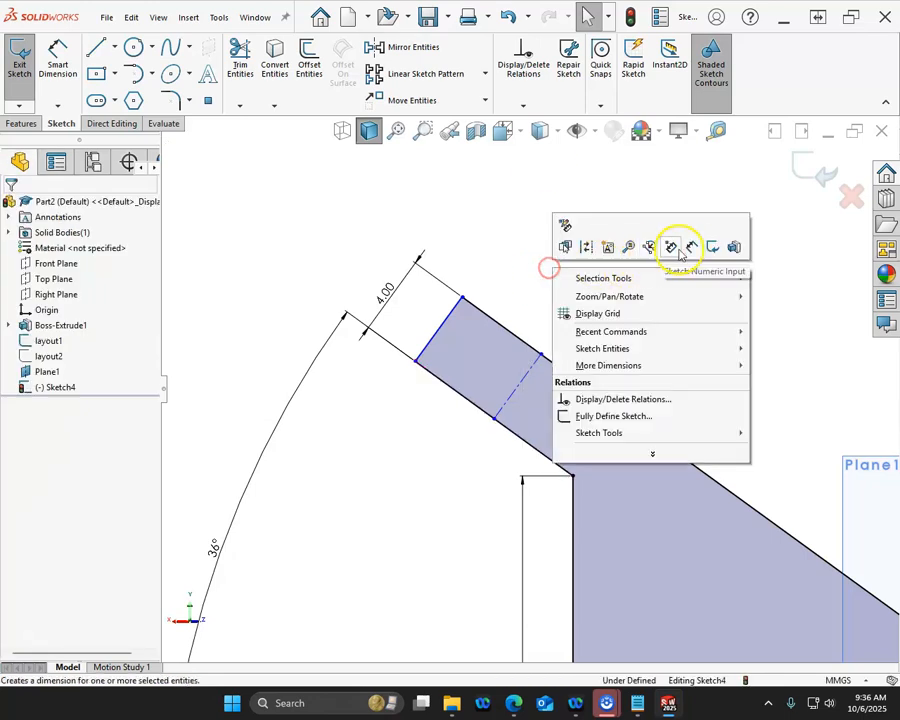
click(724, 244)
click(574, 477)
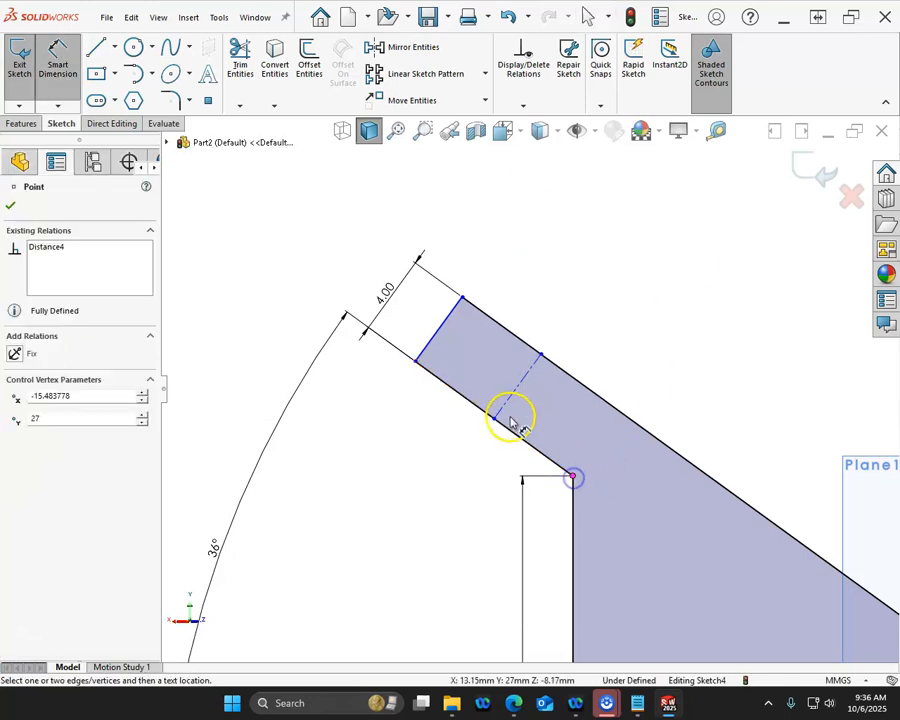
click(505, 411)
click(493, 492)
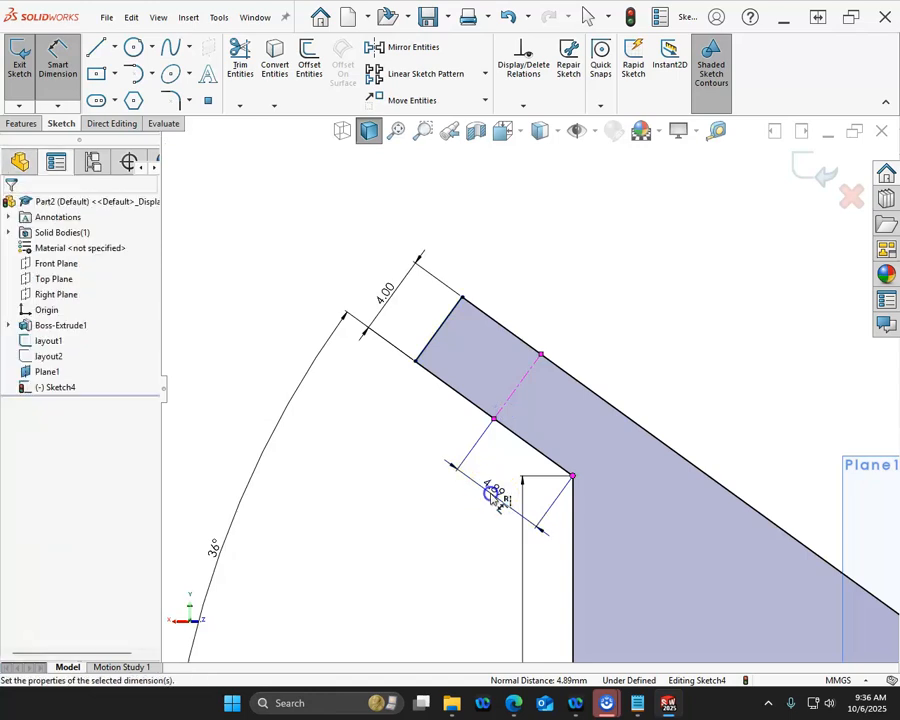
text(8.00mm)
key(Return)
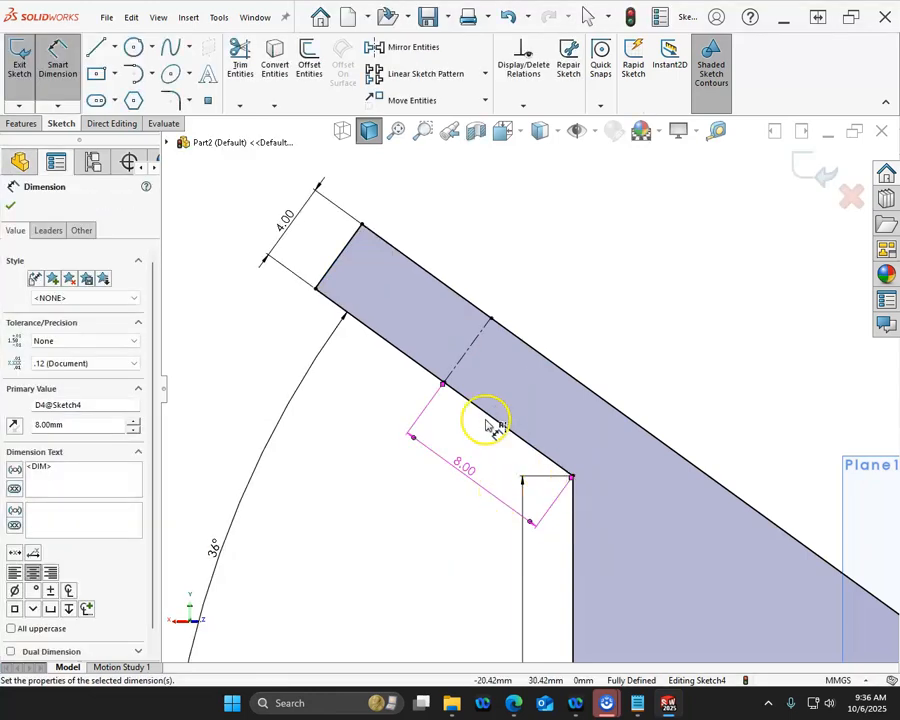
Extrude the lug profile 14 mm as a mid-plane boss merged with the base plate.
scroll(540, 382, up, 3)
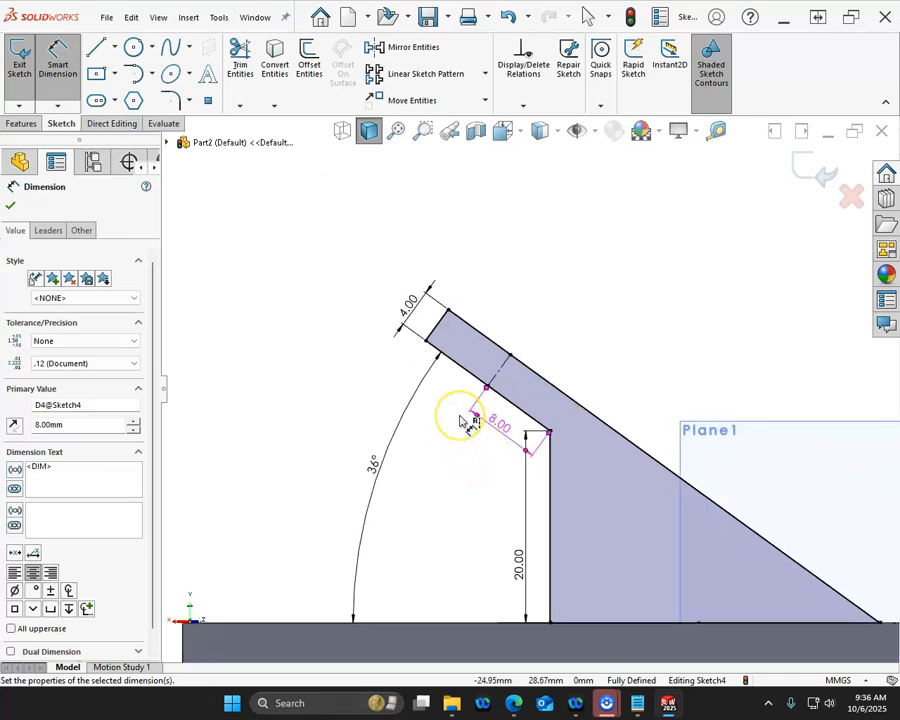
mouse_move(606, 340)
middle_down()
mouse_move(596, 333)
mouse_move(558, 341)
mouse_move(551, 398)
middle_up()
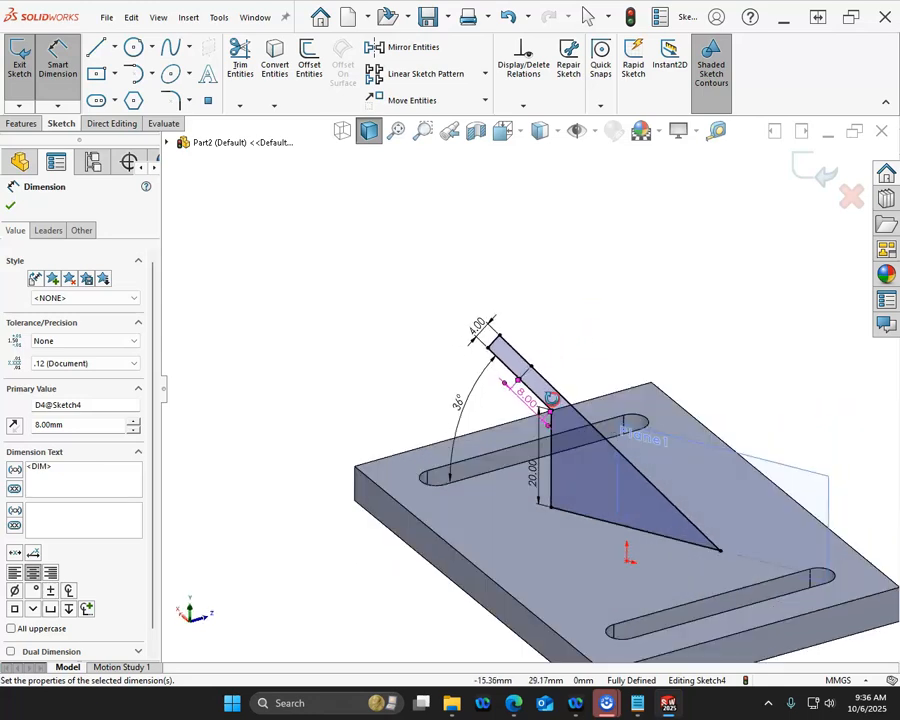
click(22, 123)
click(27, 60)
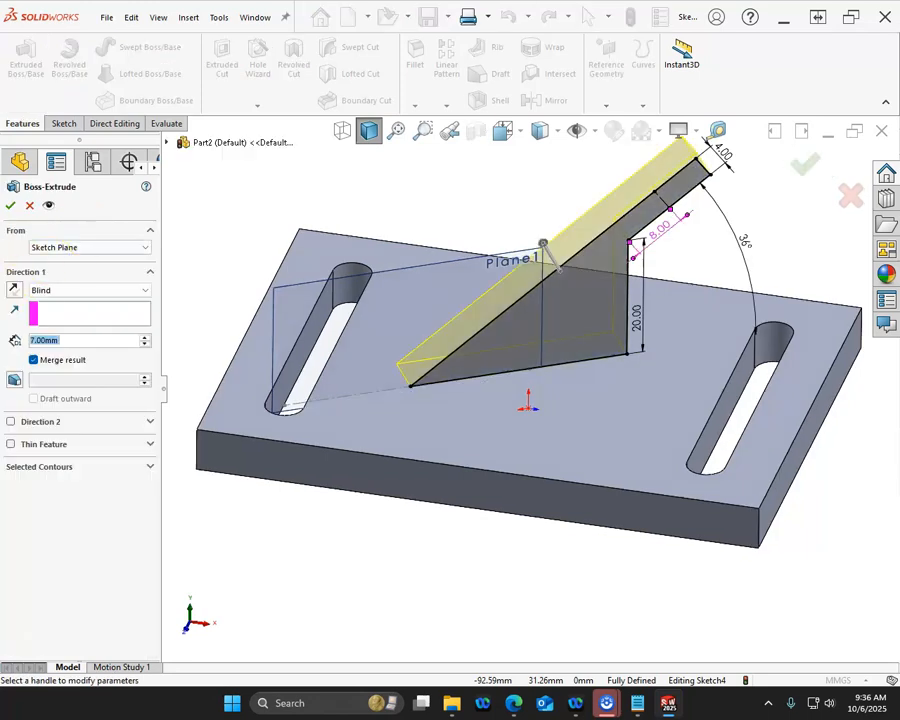
click(70, 289)
click(60, 362)
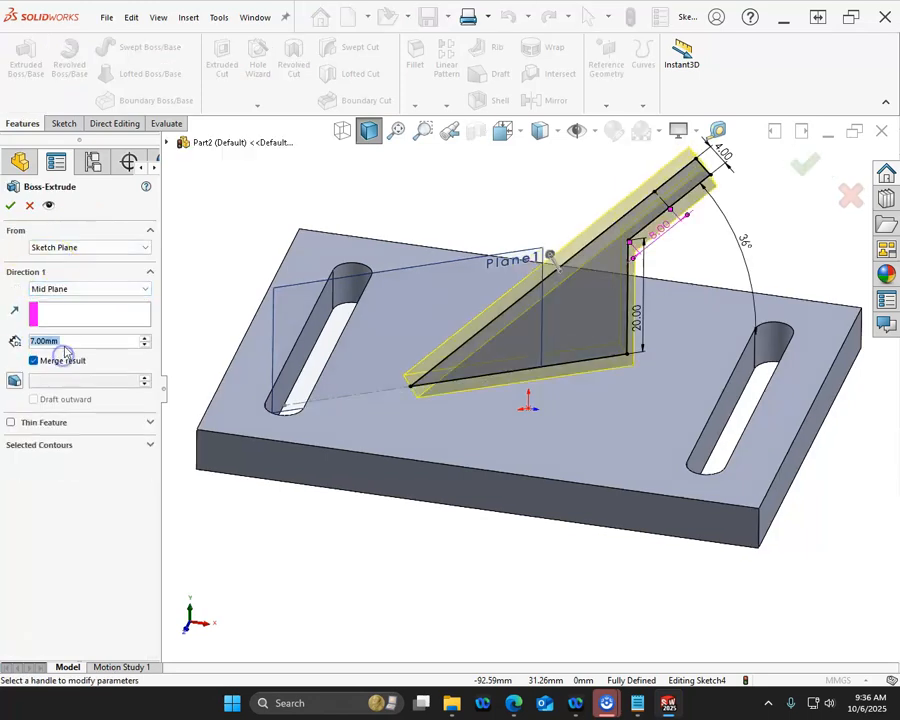
text(14)
key(Return)
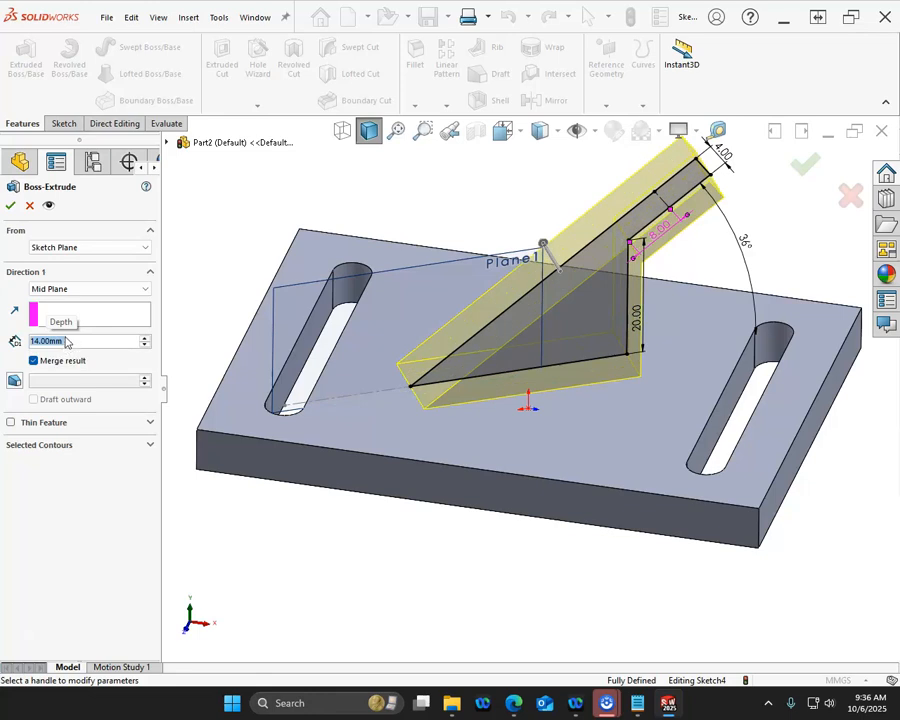
click(10, 205)
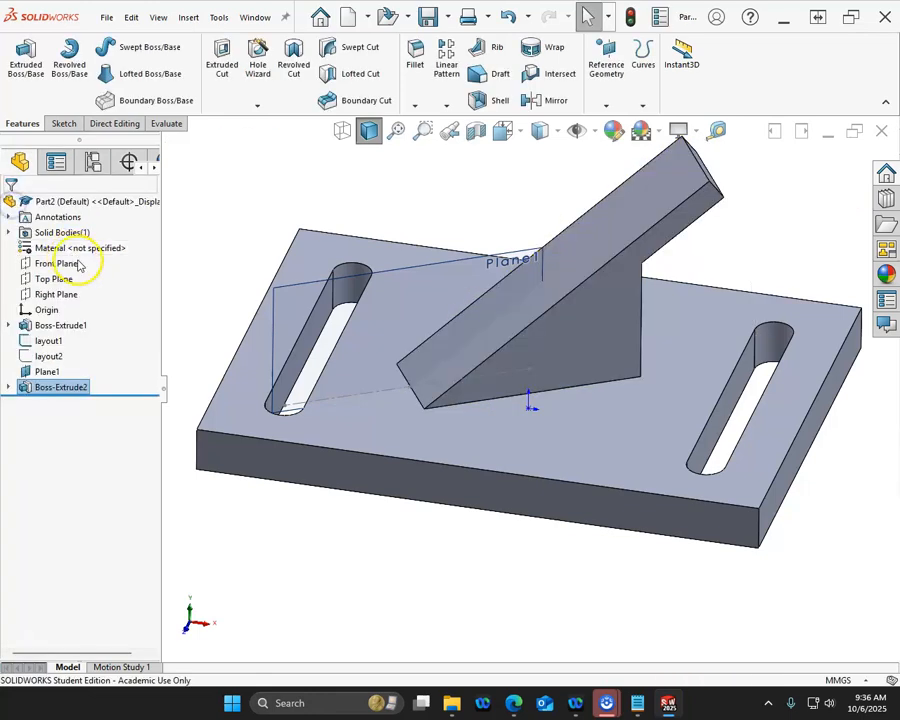
Start a sketch on the lug arm's sloped upper face and show the lug's profile sketch for reference.
click(667, 196)
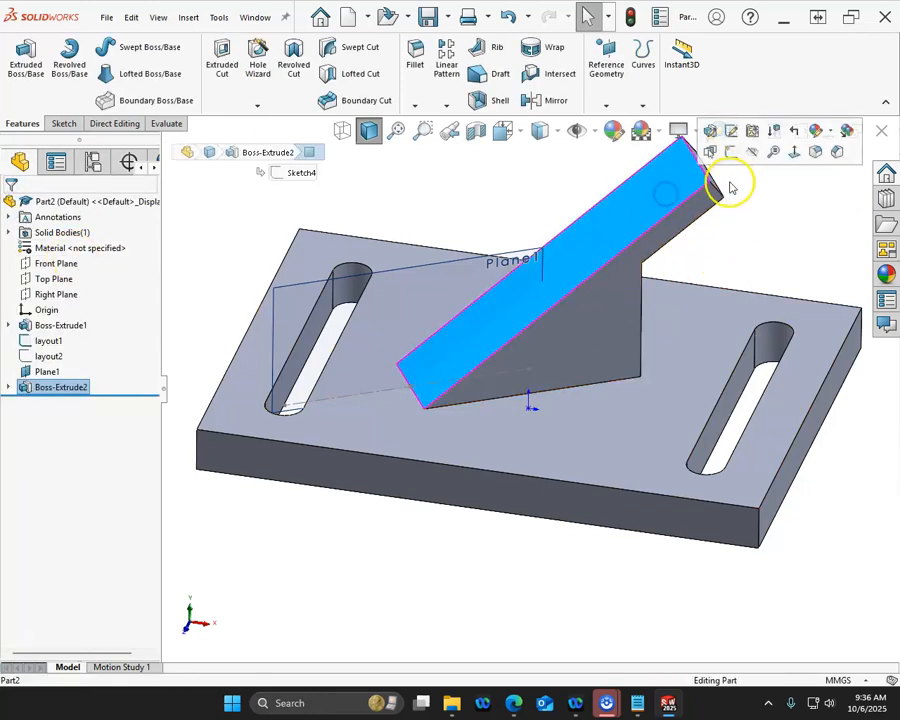
click(732, 155)
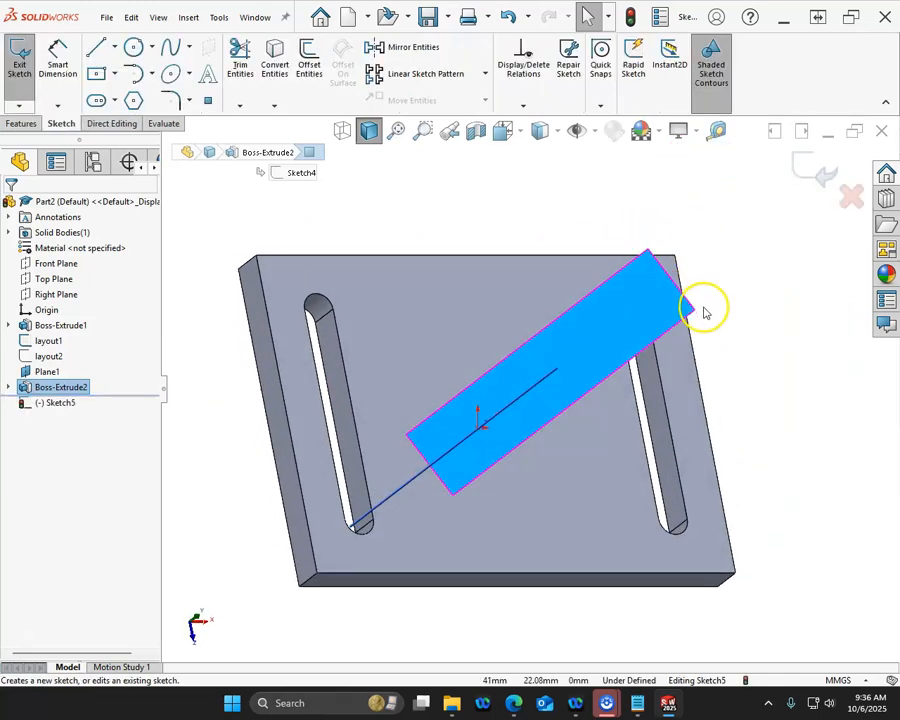
scroll(703, 308, down, 4)
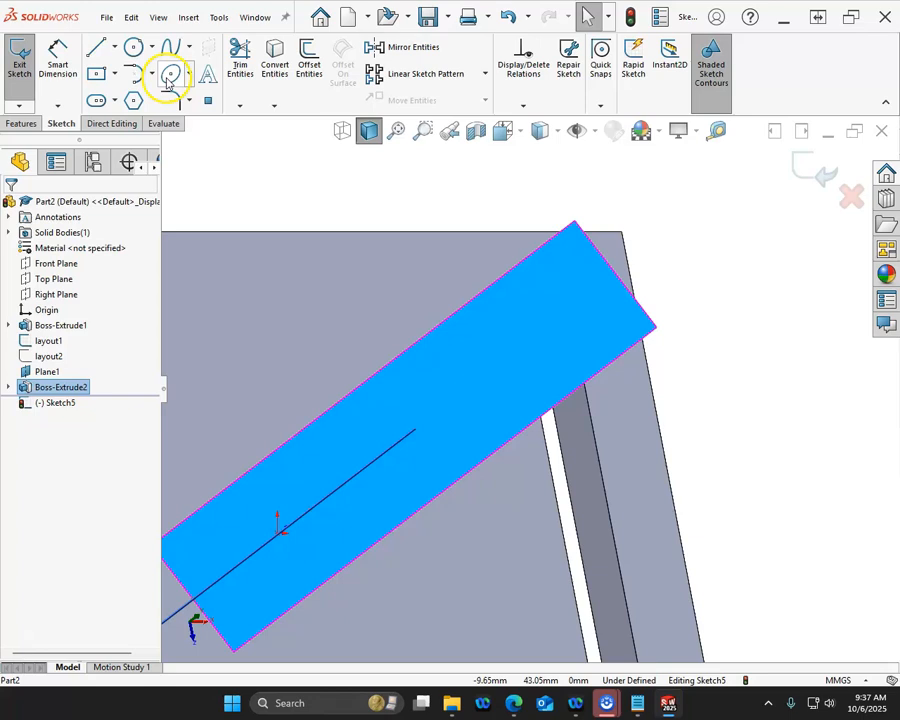
click(9, 387)
right_click(62, 402)
click(76, 375)
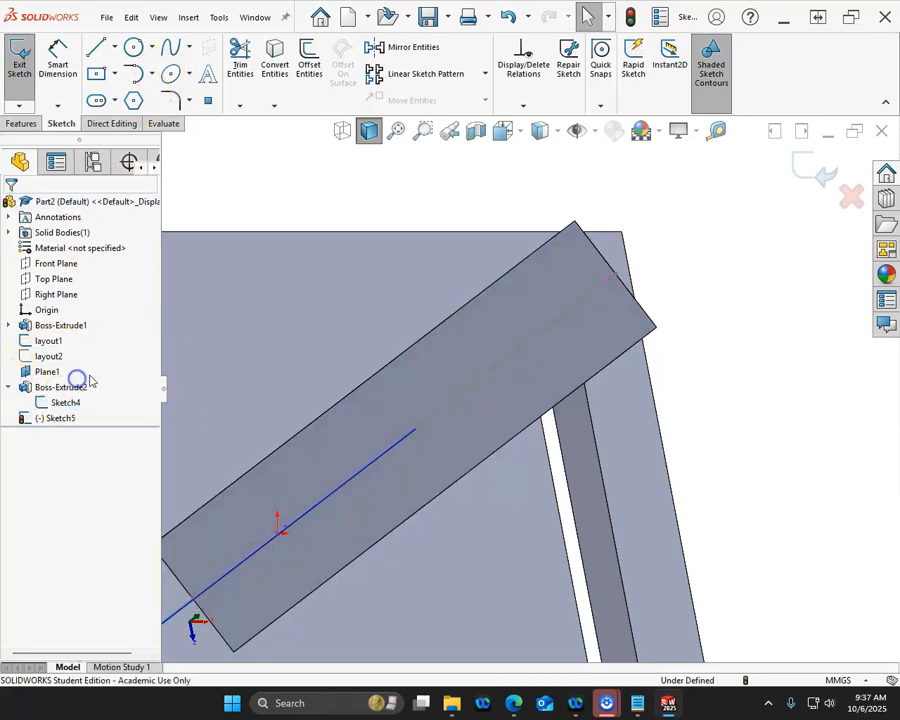
middle_drag(358, 382, 346, 276)
middle_drag(330, 242, 462, 337)
scroll(470, 318, down, 3)
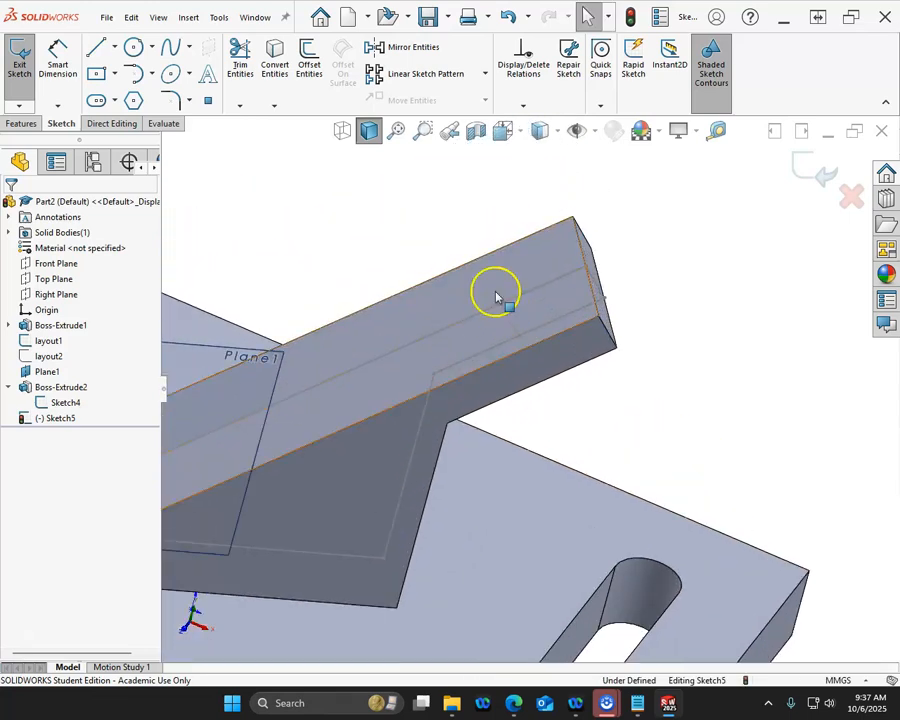
Draw a circle on the sloped face centred on the upper endpoint of the arm's centerline and set its diameter to 8 mm.
click(133, 47)
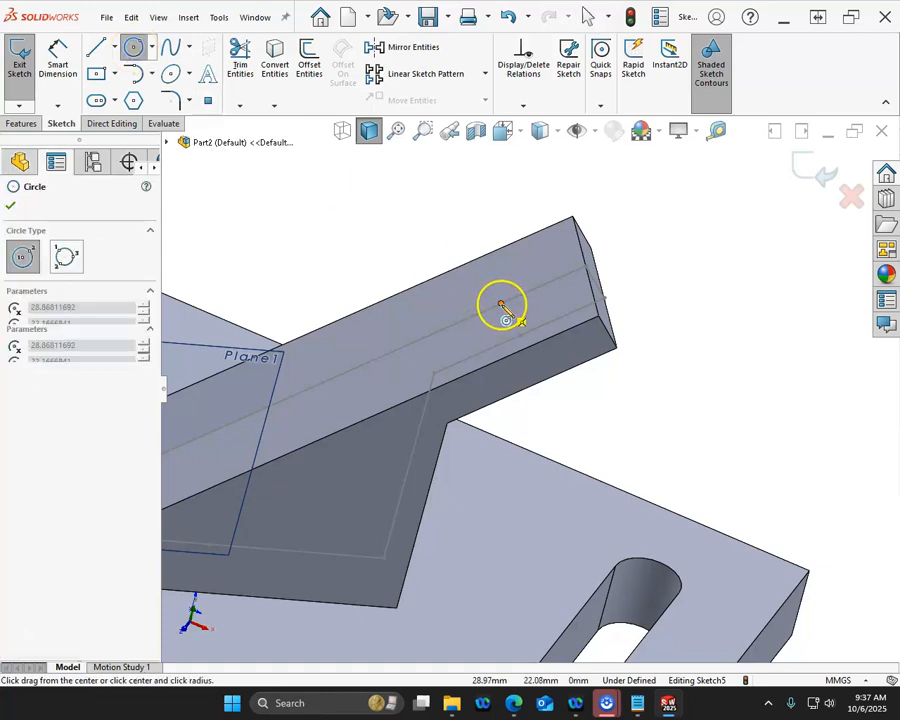
click(501, 303)
click(524, 330)
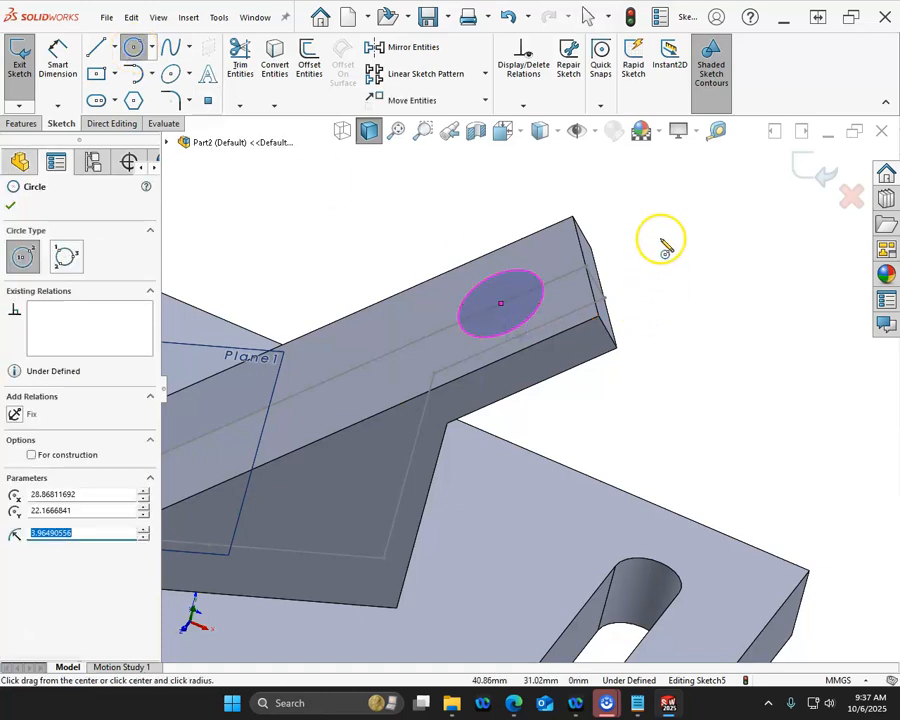
right_click(658, 214)
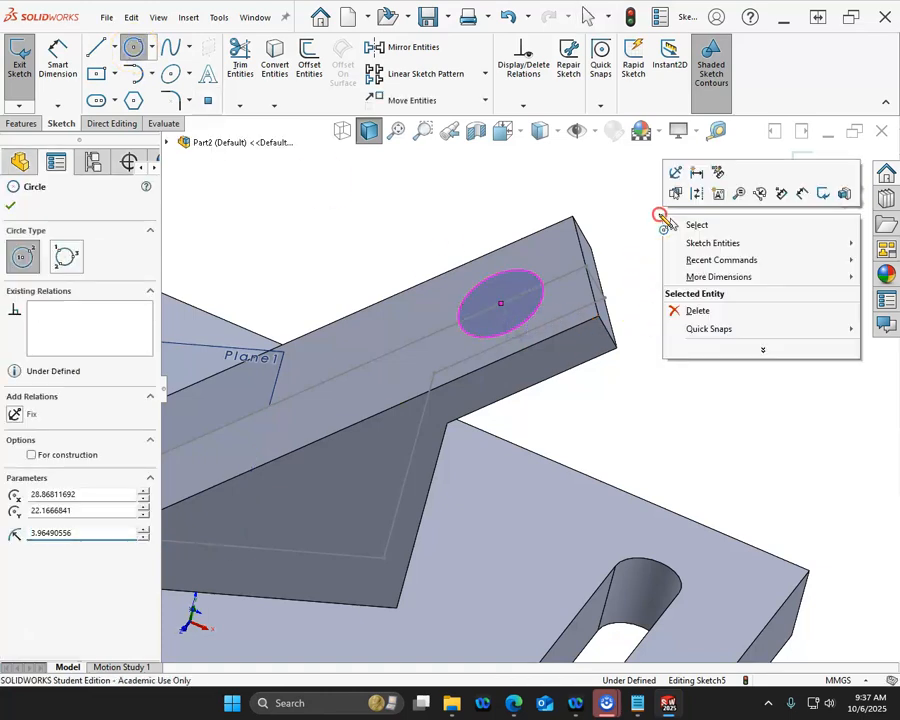
click(801, 194)
click(510, 271)
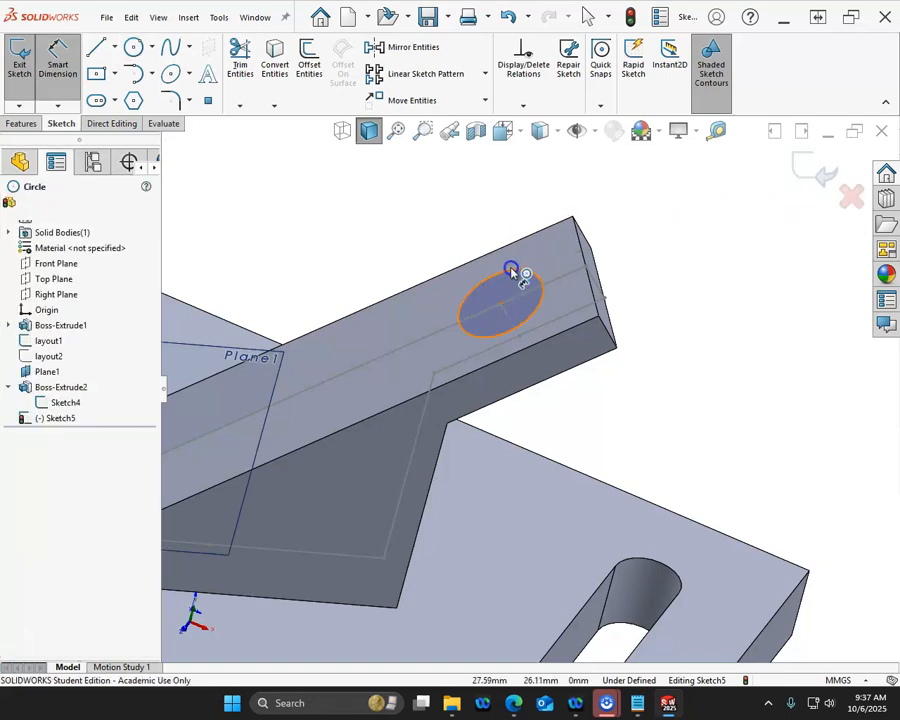
click(502, 196)
click(549, 214)
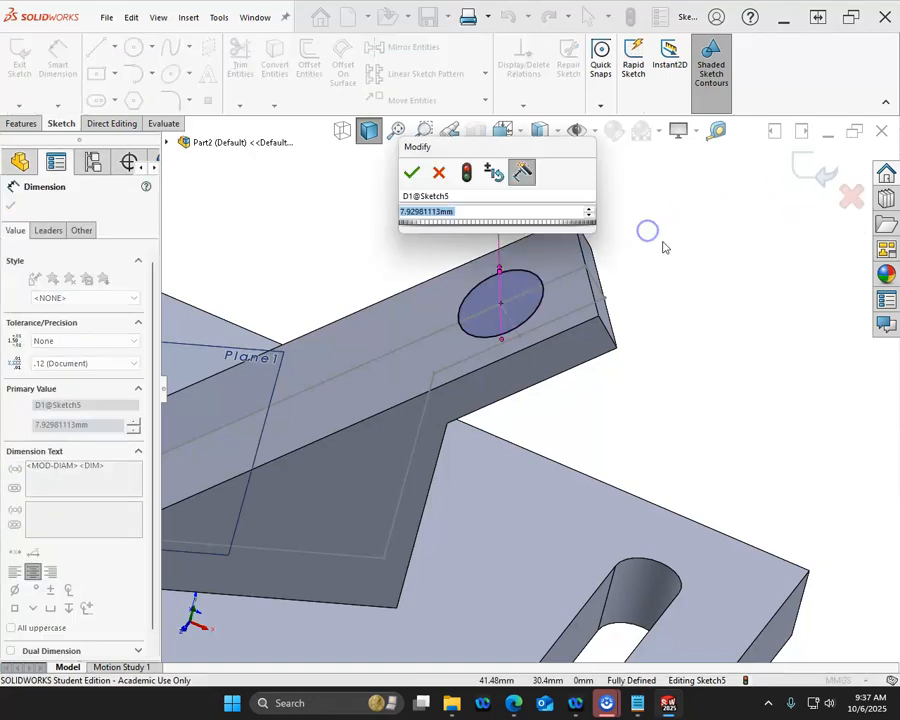
text(8)
key(Return)
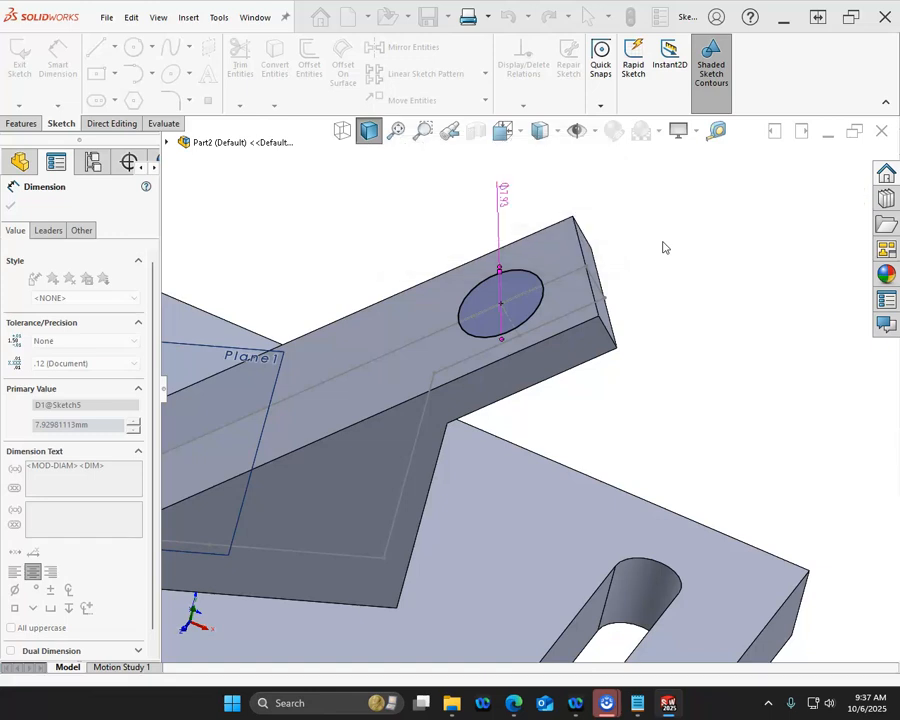
Cut the circle through the lug arm only with an Extruded Cut using the Up To Next end condition.
click(22, 123)
click(218, 68)
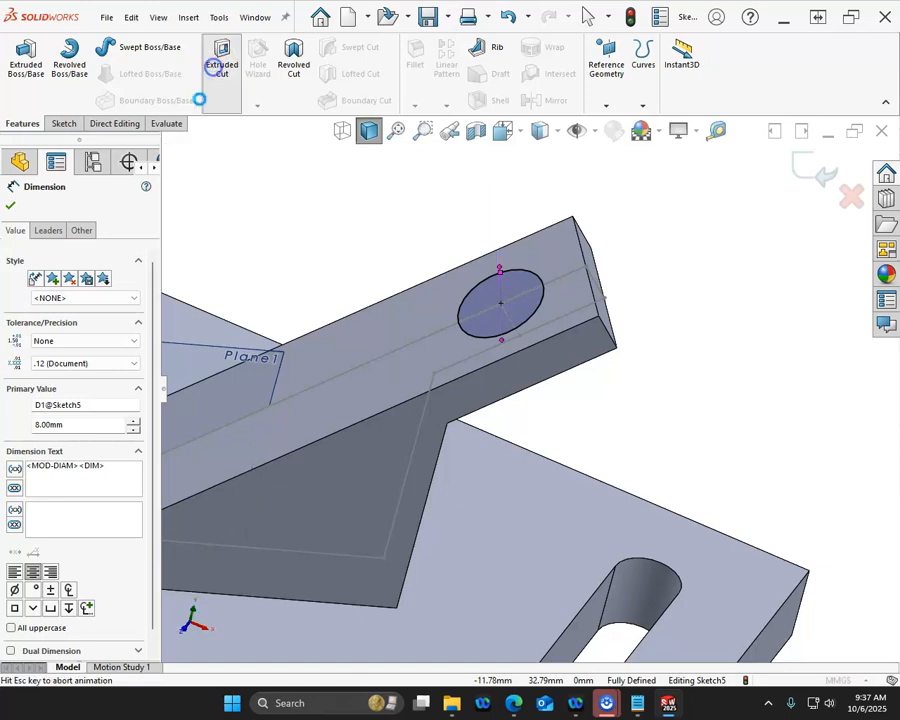
click(80, 290)
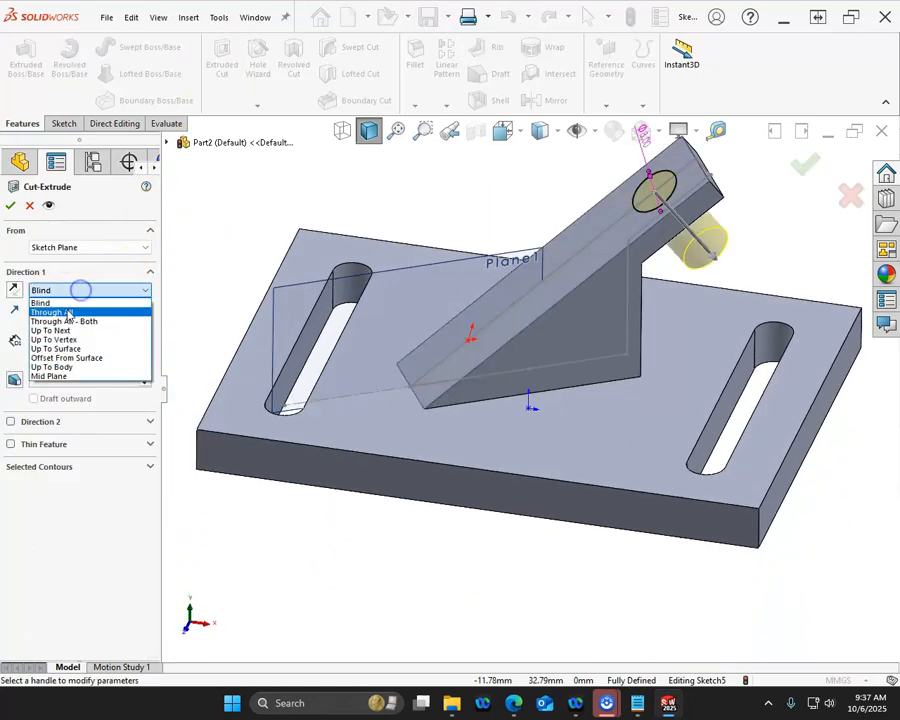
click(68, 314)
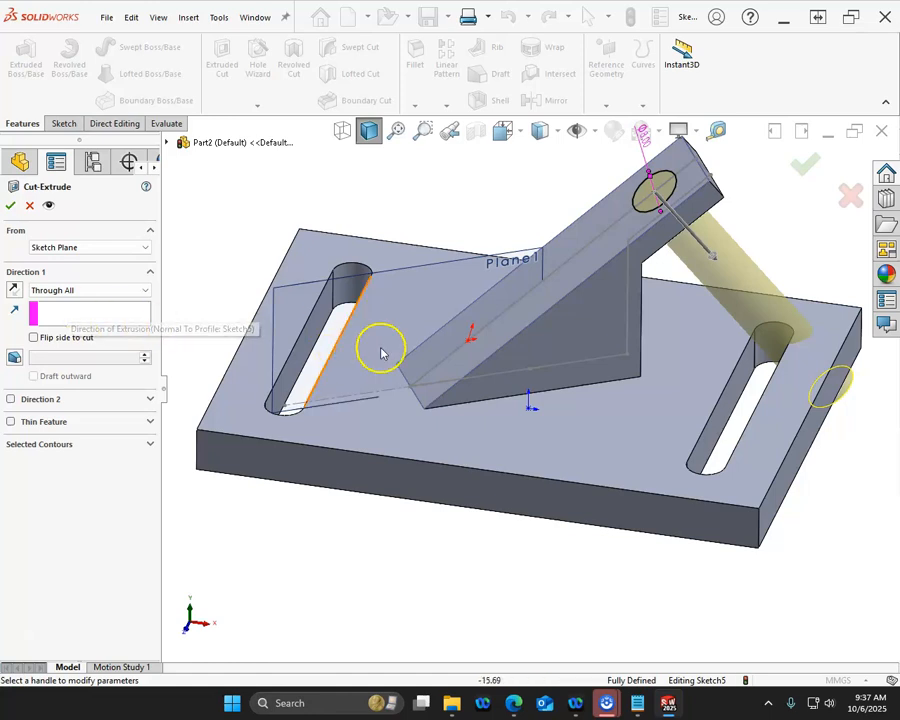
click(100, 292)
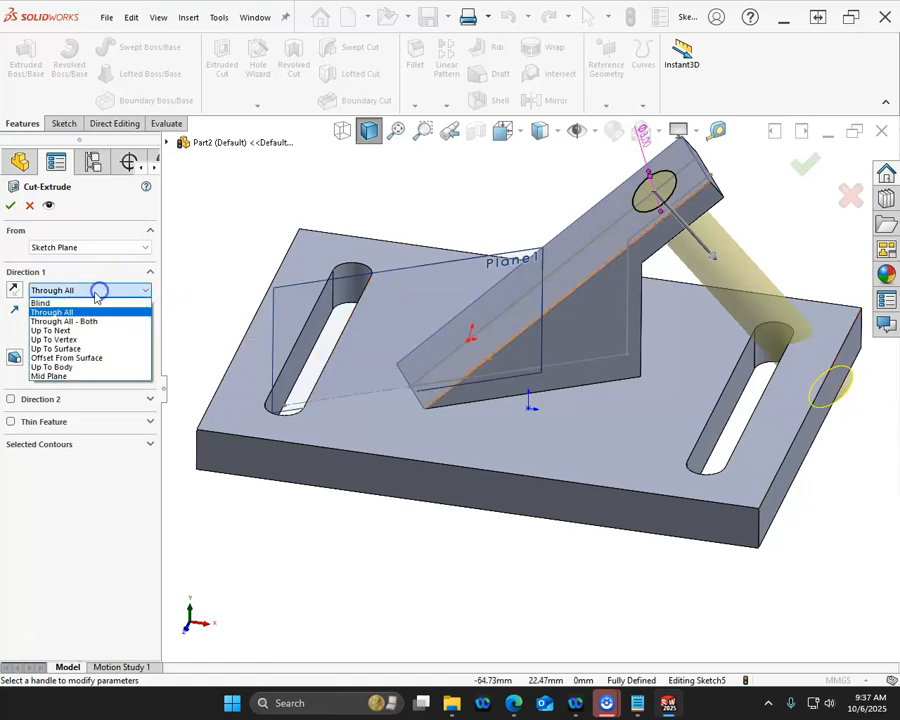
click(58, 330)
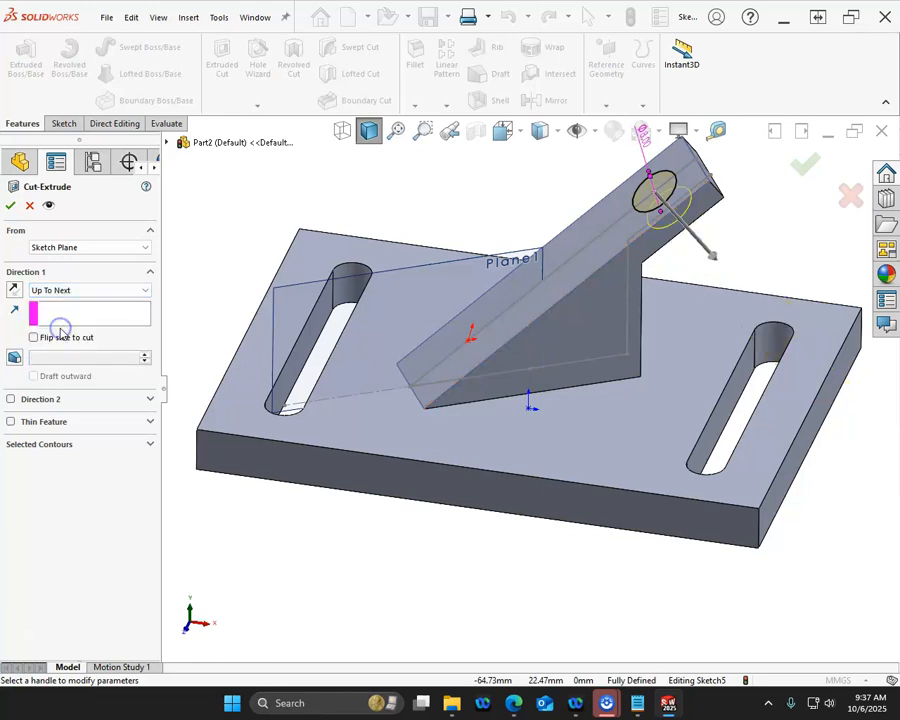
click(10, 206)
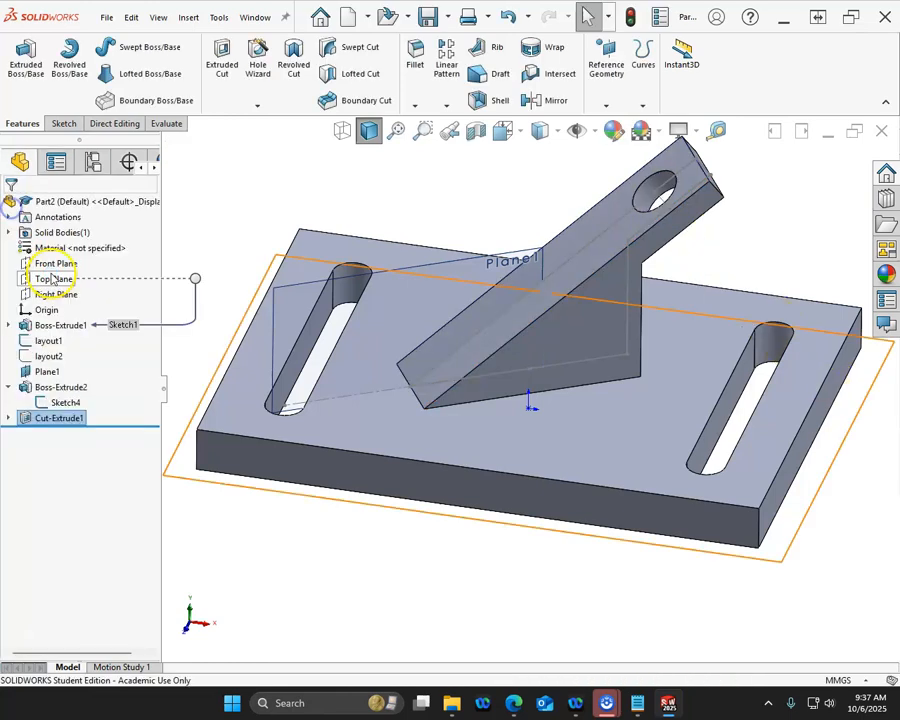
Hide Plane1, the lug's profile sketch Sketch4 and the layout1 sketch.
right_click(47, 371)
click(78, 351)
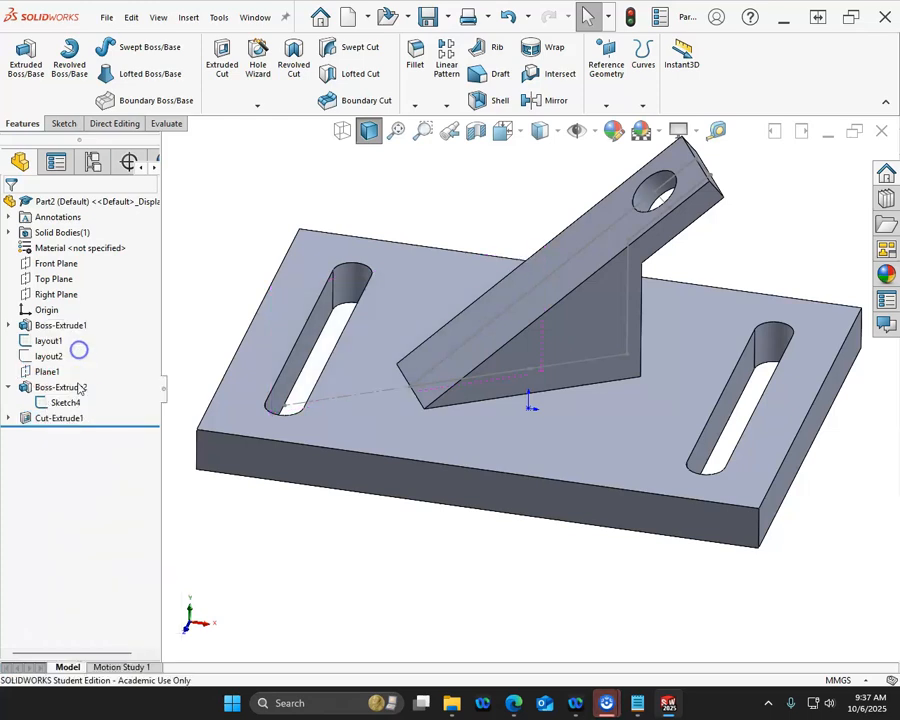
right_click(66, 402)
click(86, 372)
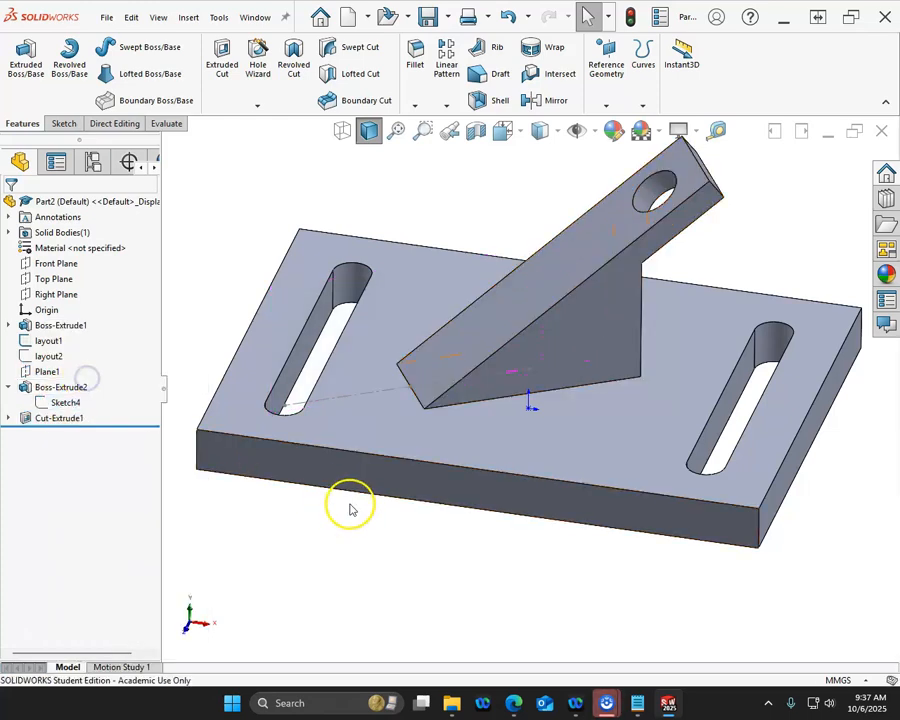
right_click(388, 395)
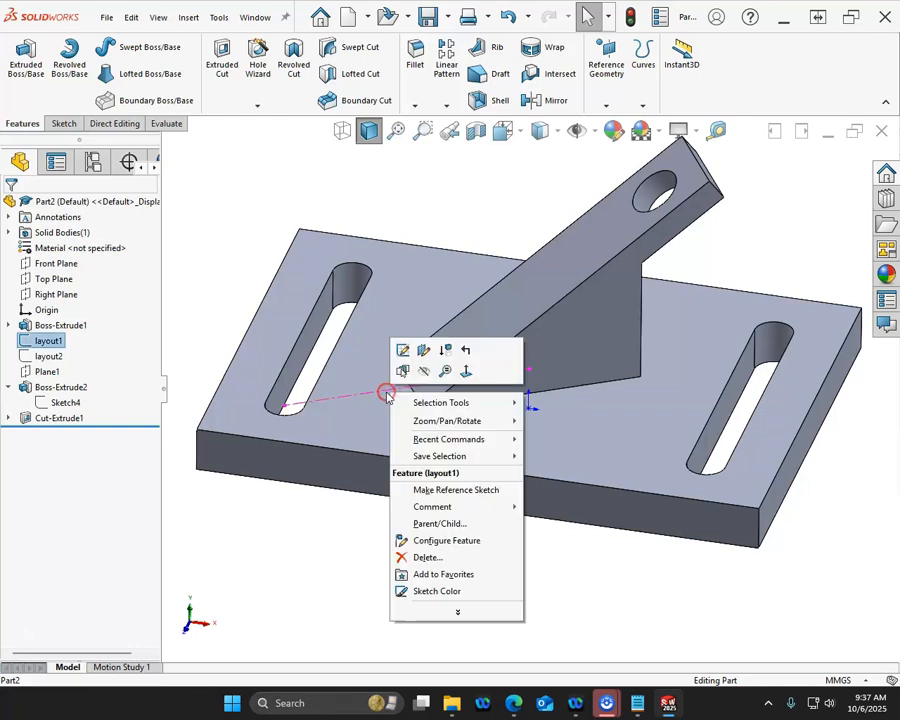
click(424, 376)
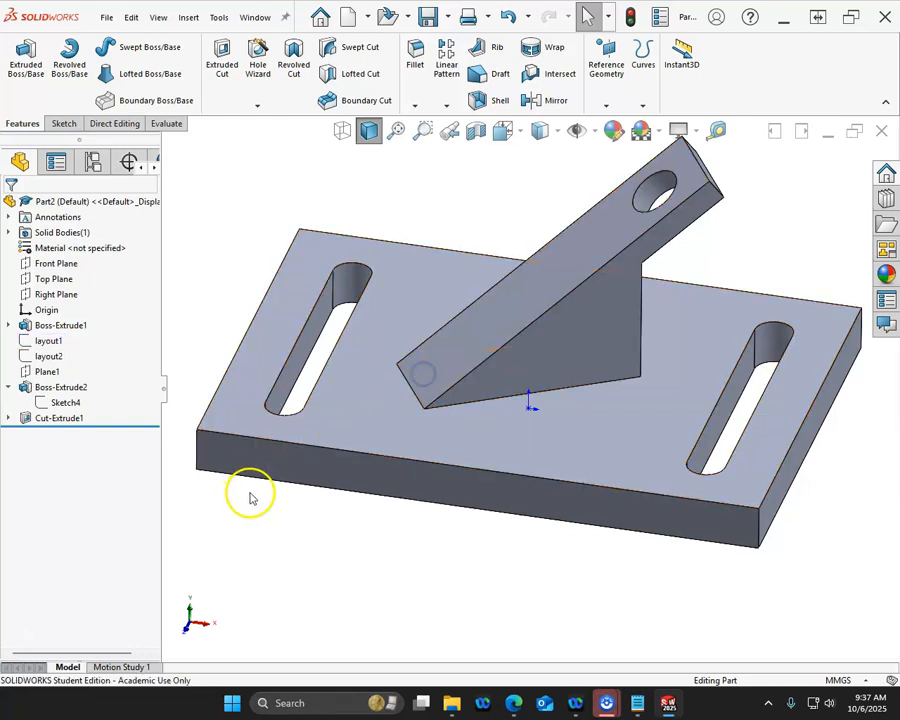
Fillet the two short edges at the lug arm's free end with a 7 mm radius to round it around the hole.
scroll(677, 208, down, 3)
scroll(710, 225, up, 1)
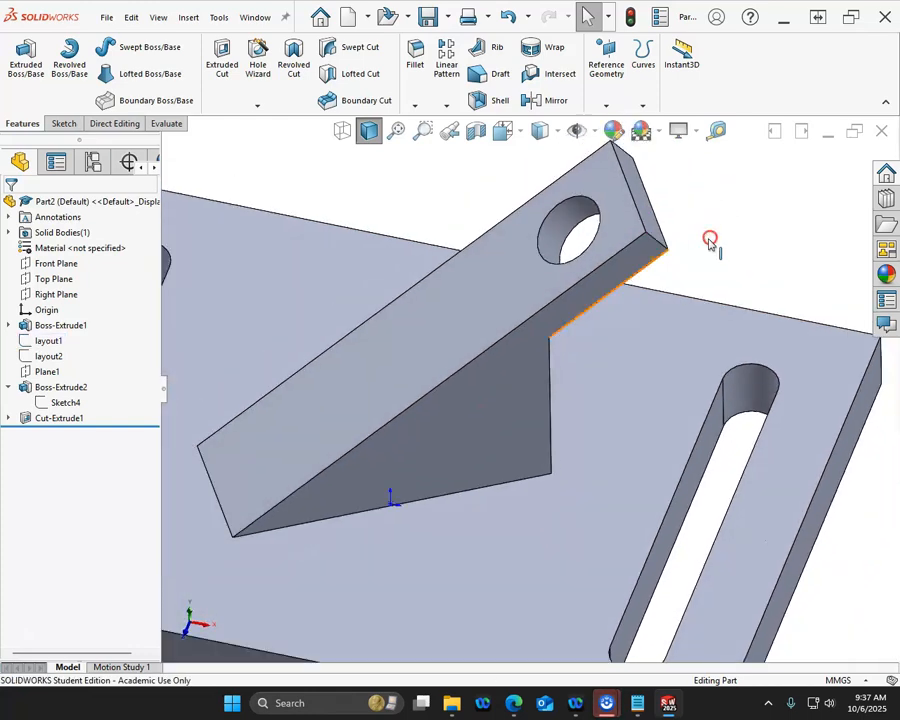
click(656, 241)
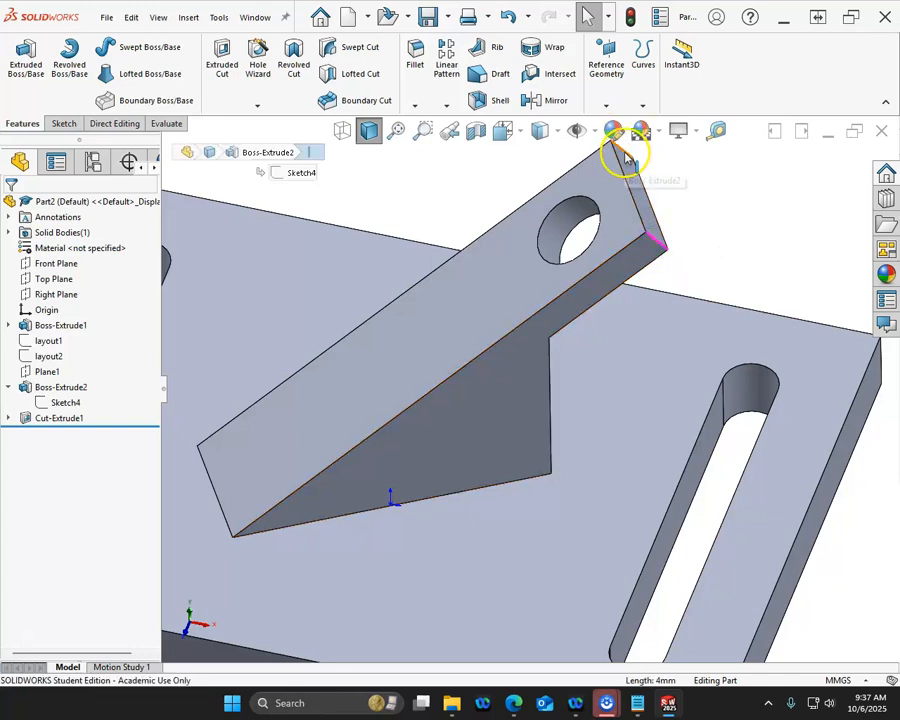
ctrl+click(622, 147)
scroll(700, 222, up, 1)
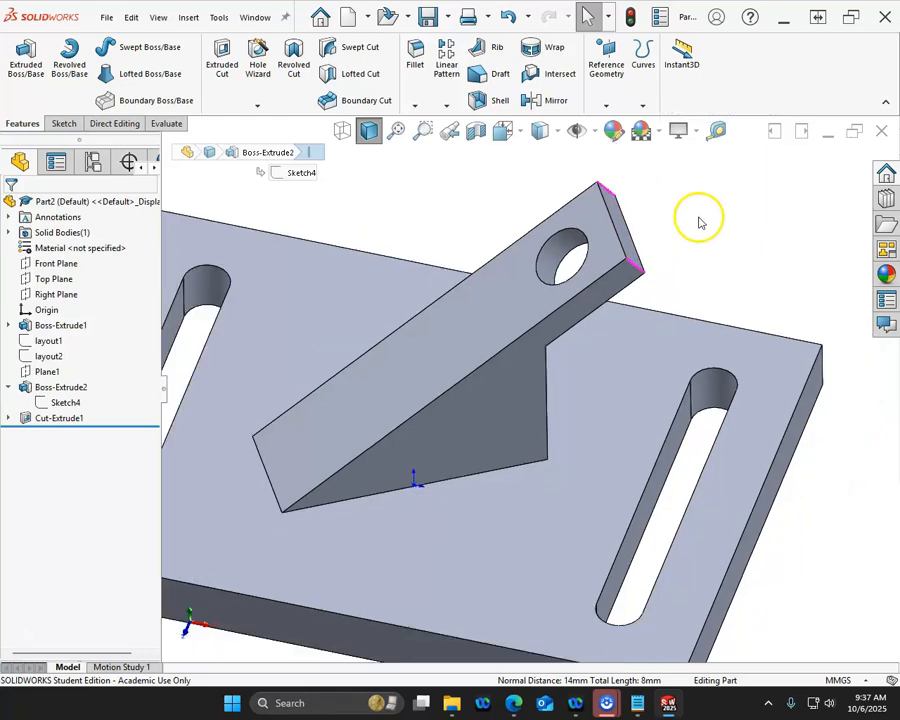
scroll(700, 222, down, 1)
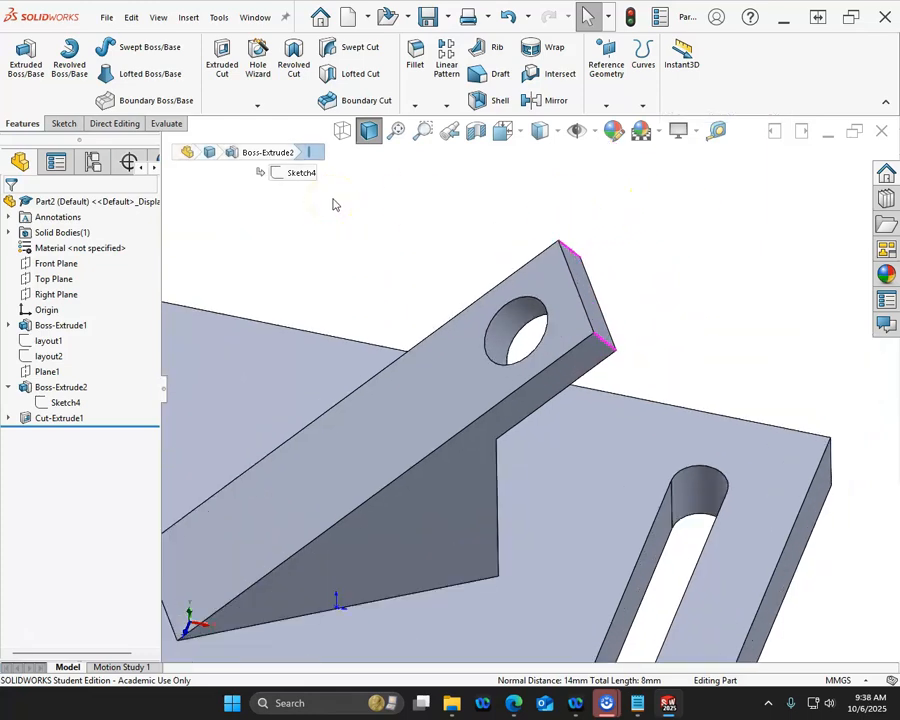
click(410, 105)
click(416, 68)
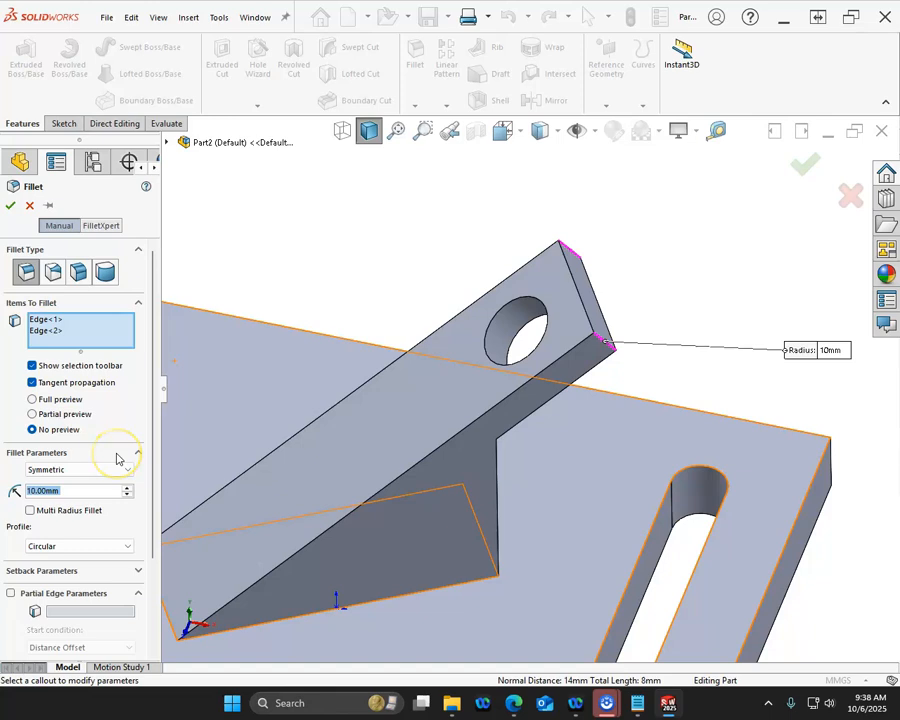
text(7)
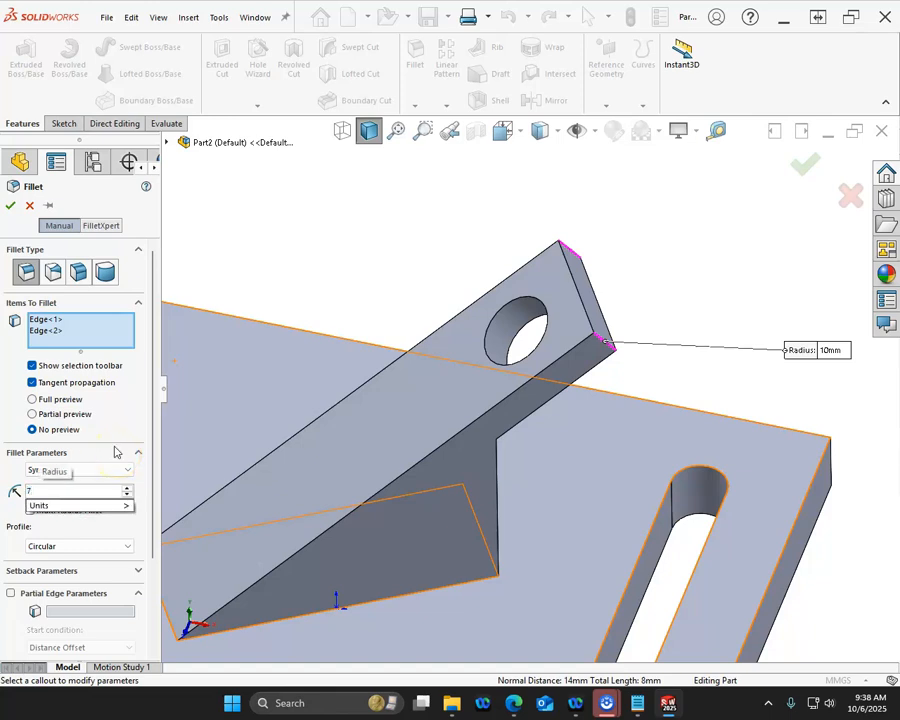
key(Return)
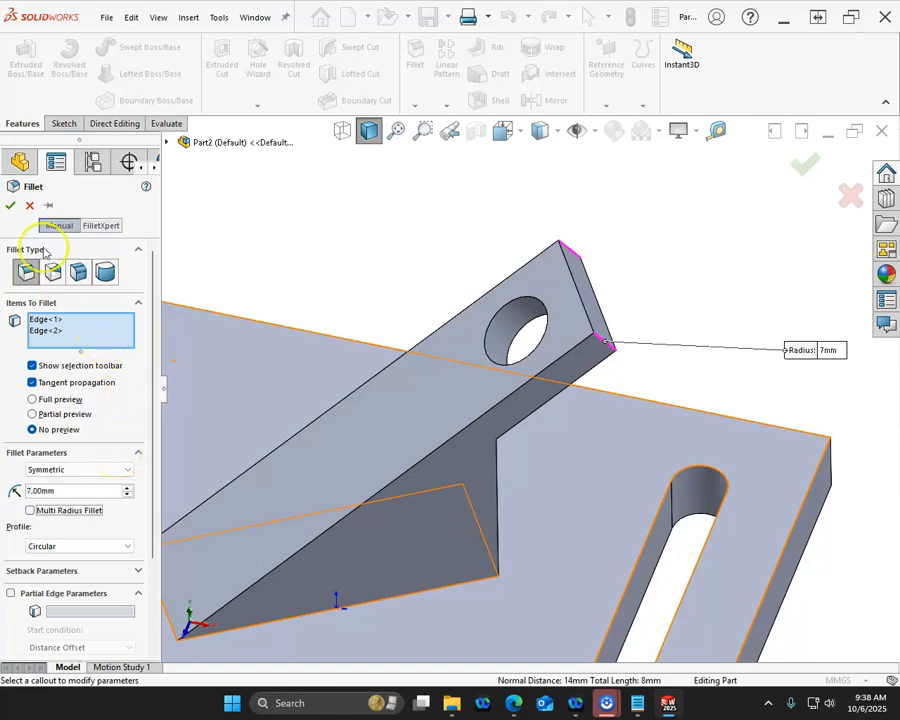
click(10, 205)
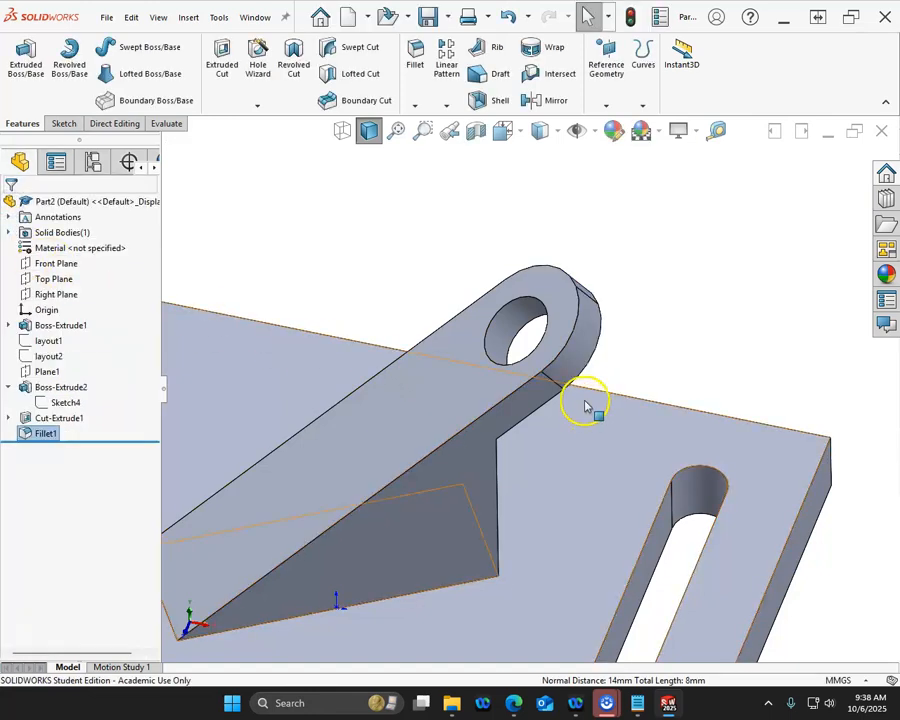
Chamfer the four vertical corner edges of the base plate with a 6 mm distance at 45°.
middle_drag(550, 372, 655, 156)
scroll(630, 242, up, 3)
middle_drag(737, 454, 709, 412)
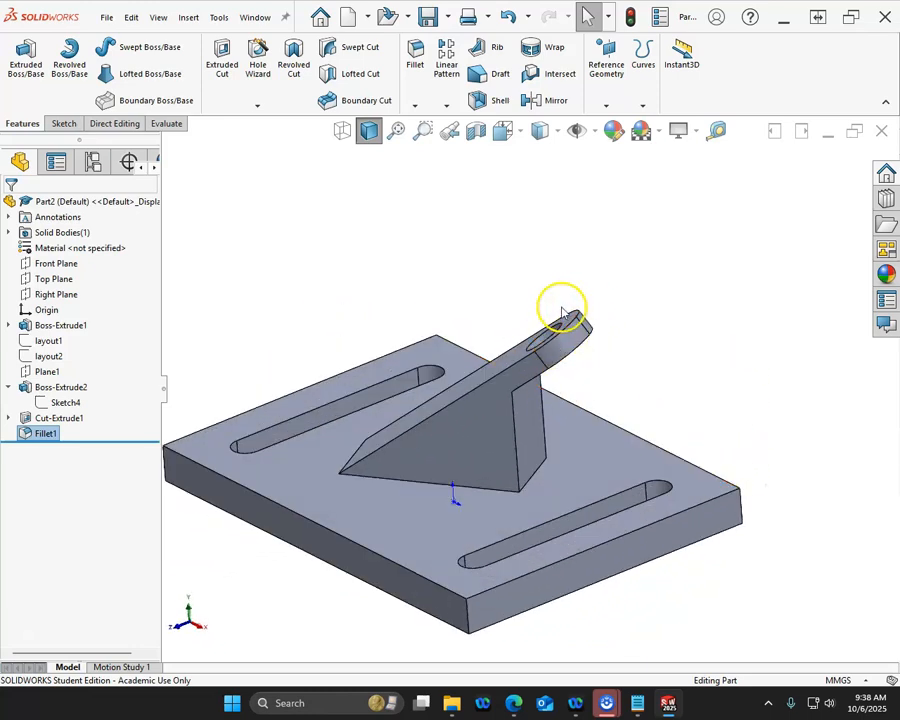
scroll(629, 372, up, 2)
middle_drag(629, 372, 400, 531)
scroll(648, 370, down, 3)
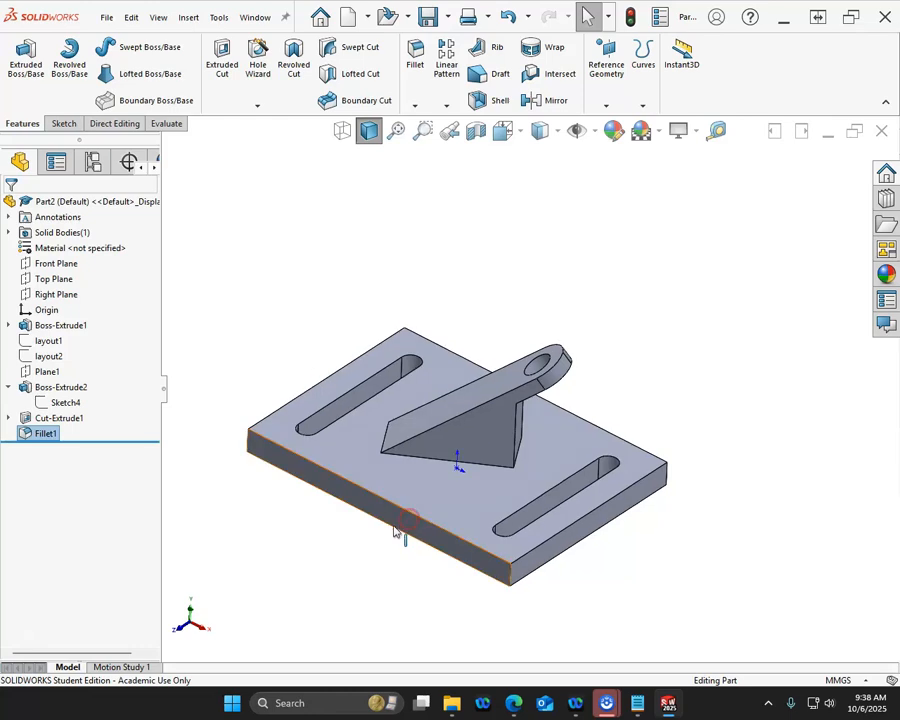
scroll(390, 525, down, 2)
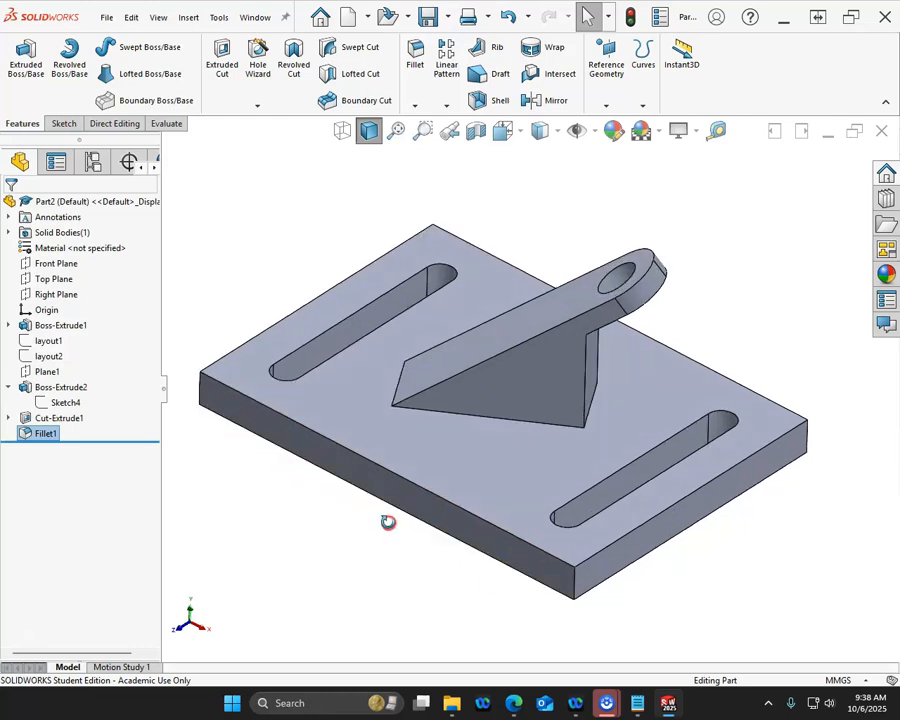
click(200, 390)
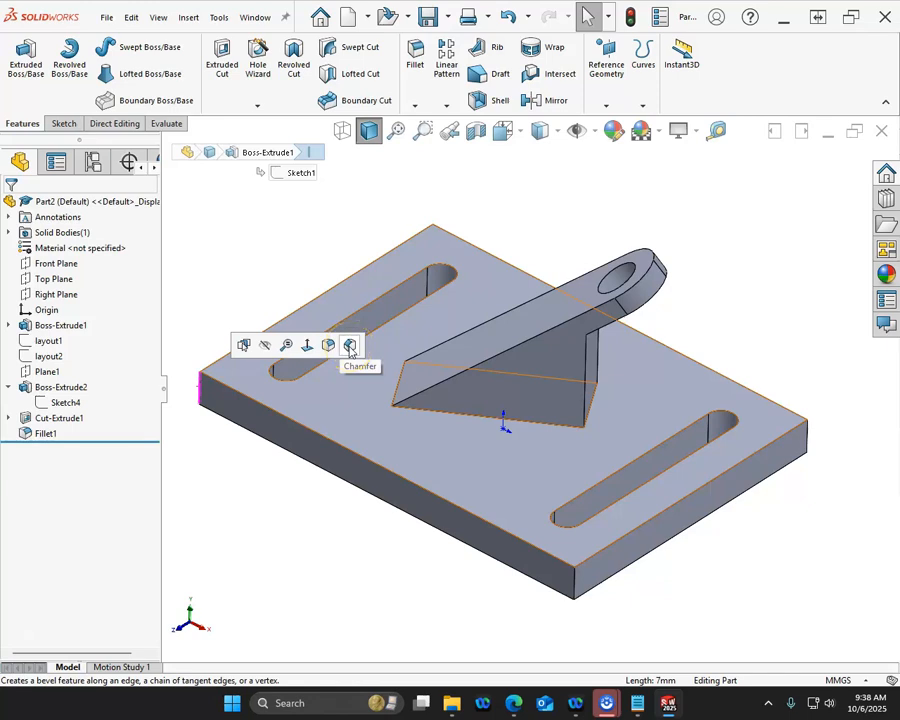
click(349, 347)
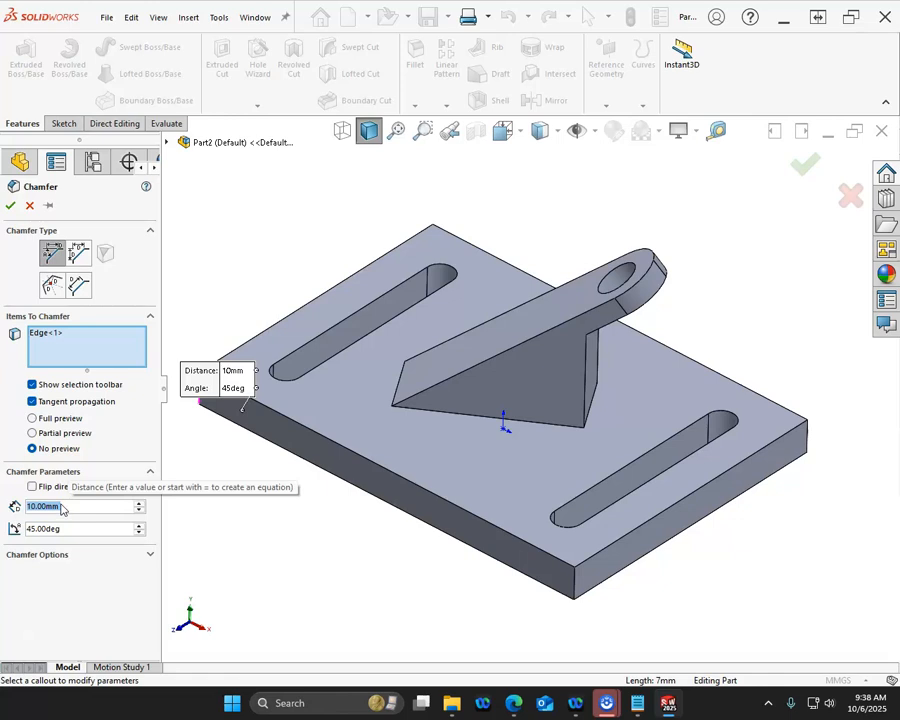
text(6)
key(Tab)
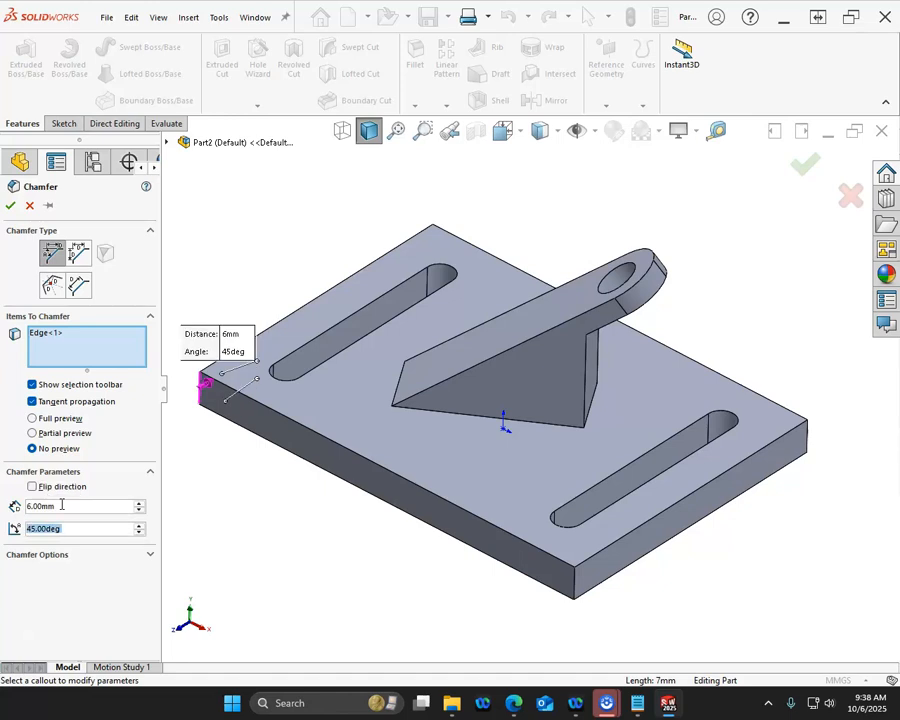
click(577, 588)
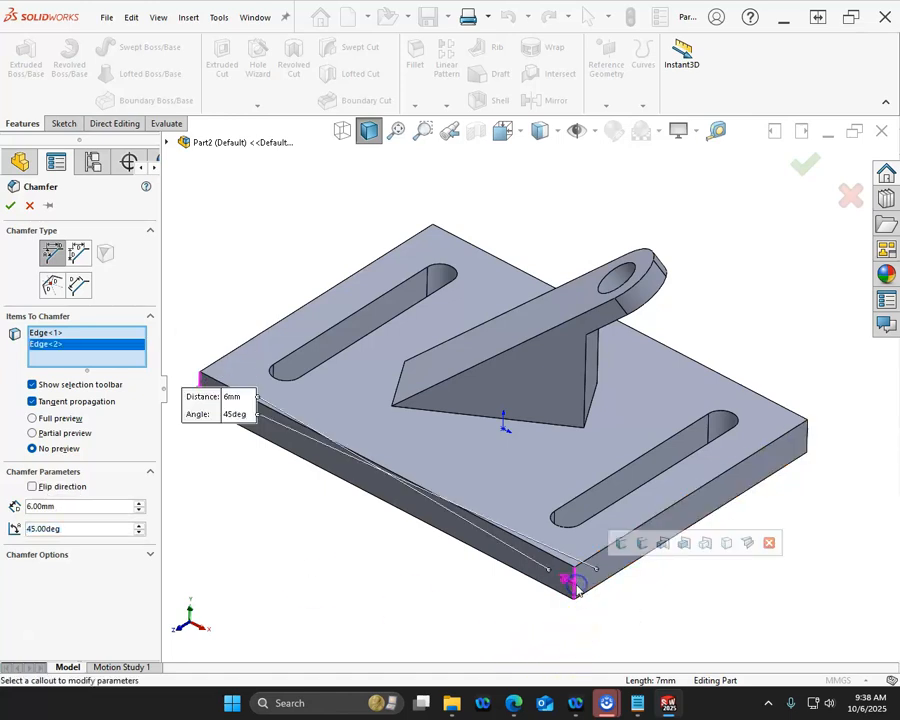
click(621, 545)
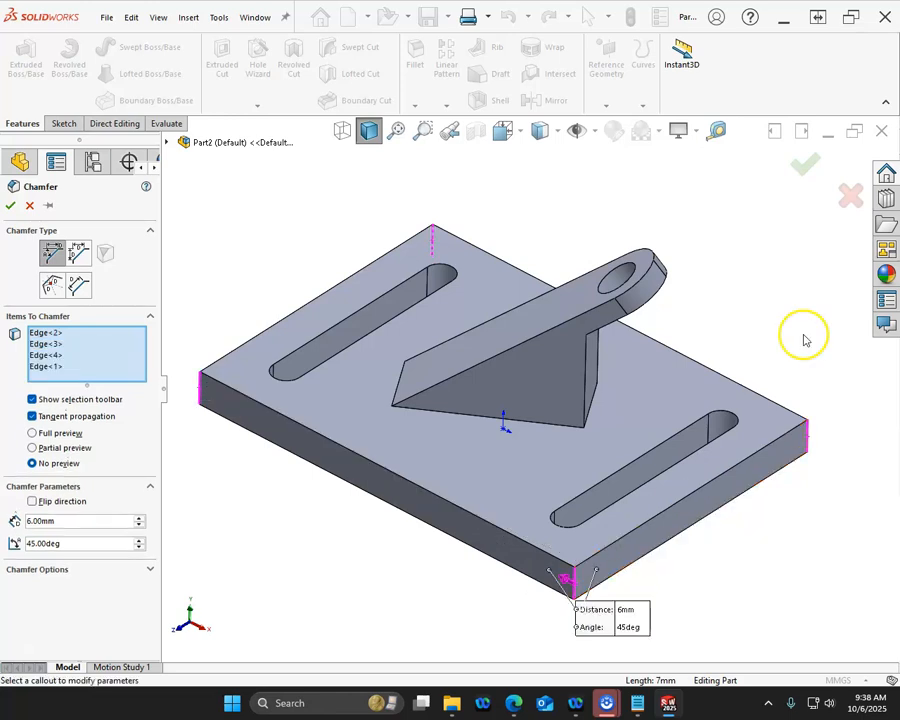
click(805, 165)
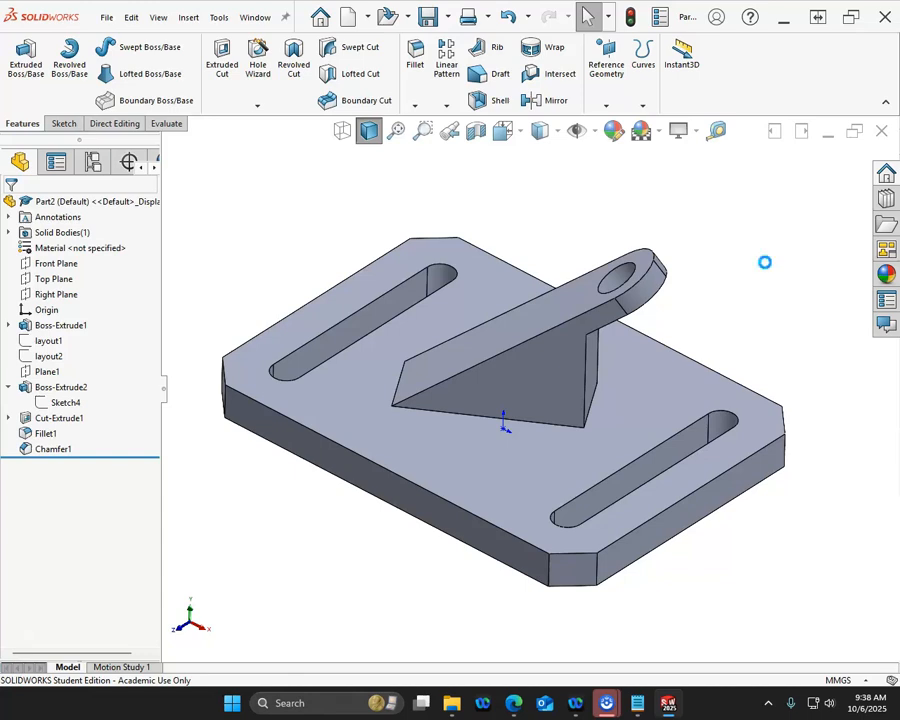
Save the part as P5-3 in the A05 - Level5 folder.
key(ctrl+s)
text(P)
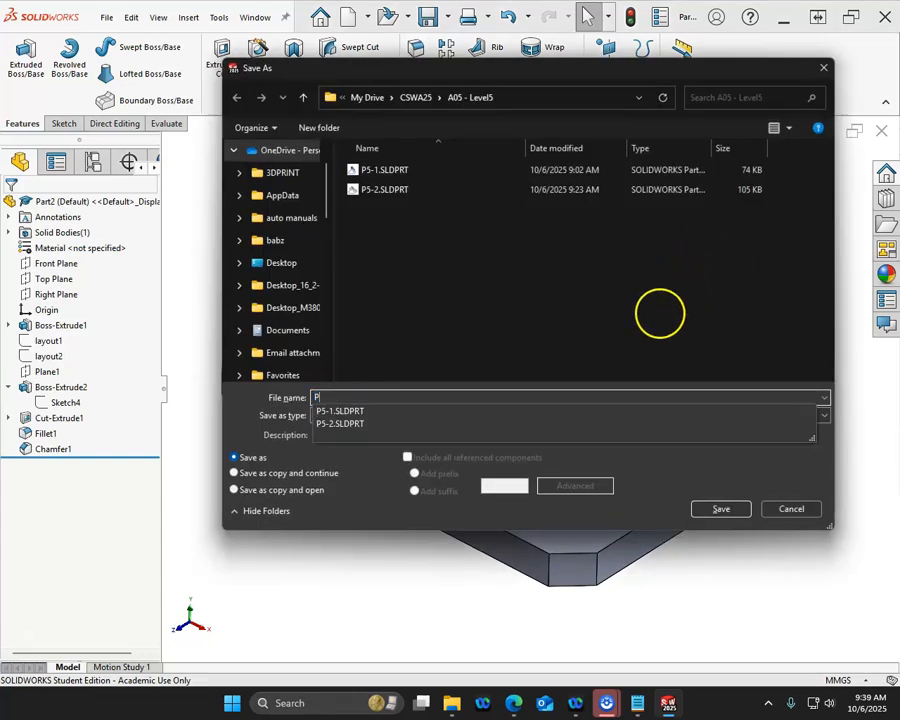
text(5-3)
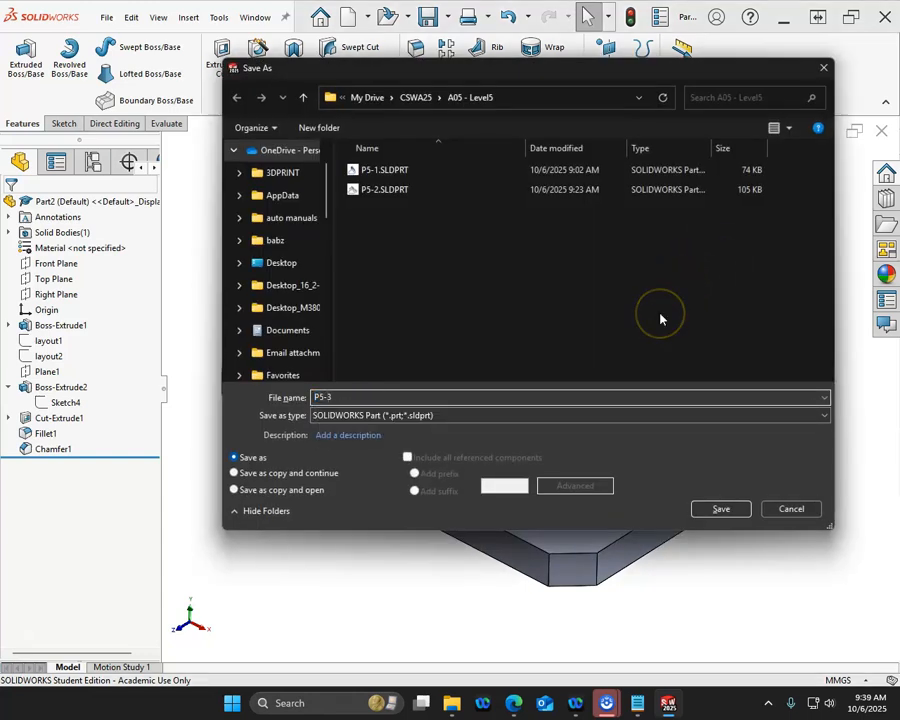
click(727, 508)
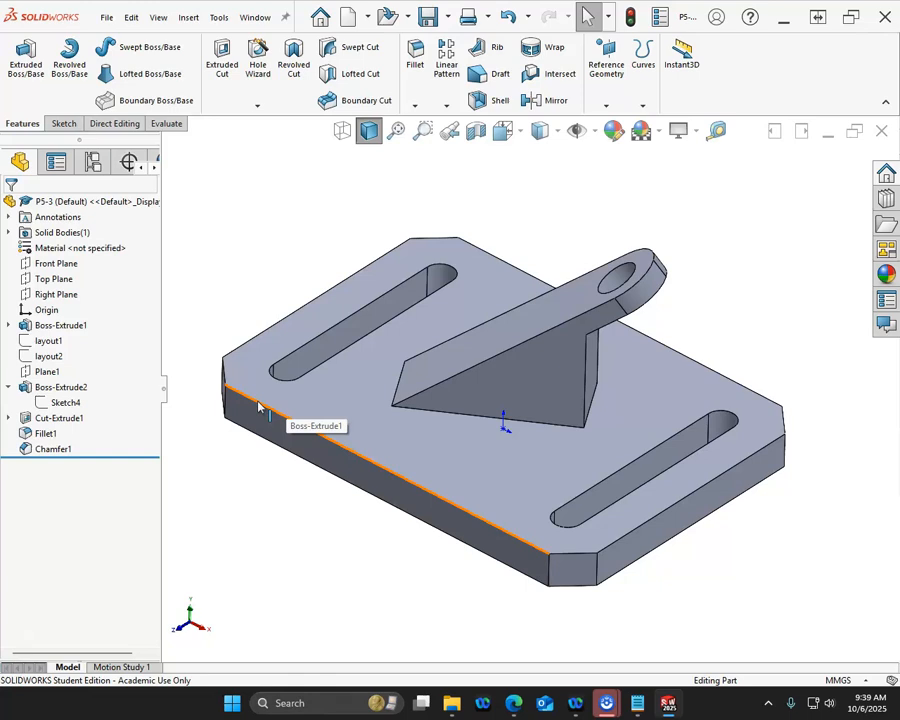
Look up the volume specified for Problem 5.3 in the practice problems PDF, then return to the part.
scroll(258, 407, up, 2)
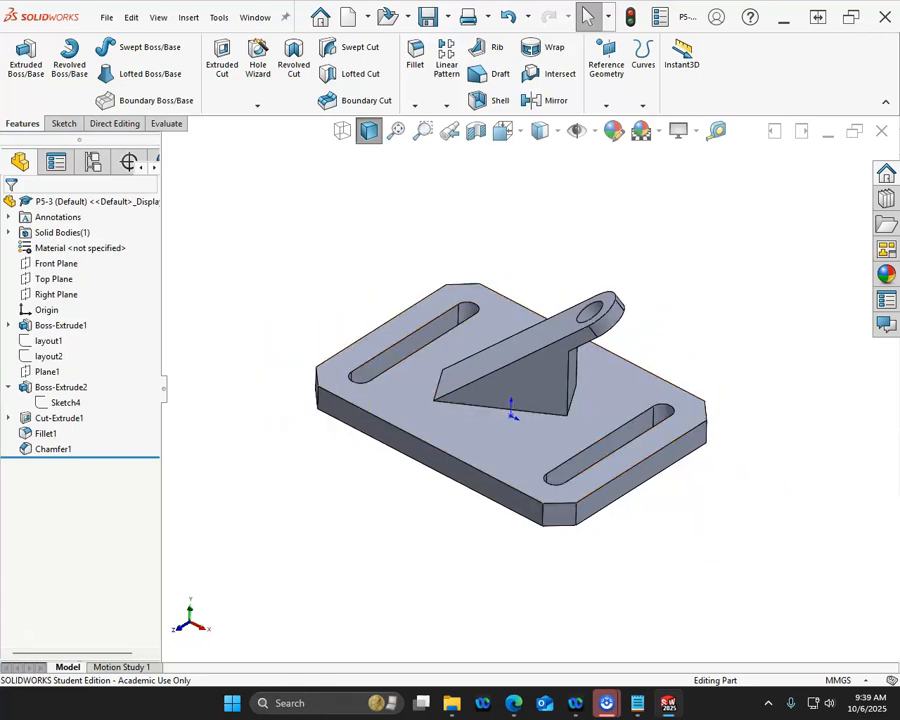
drag(0, 181, 206, 172)
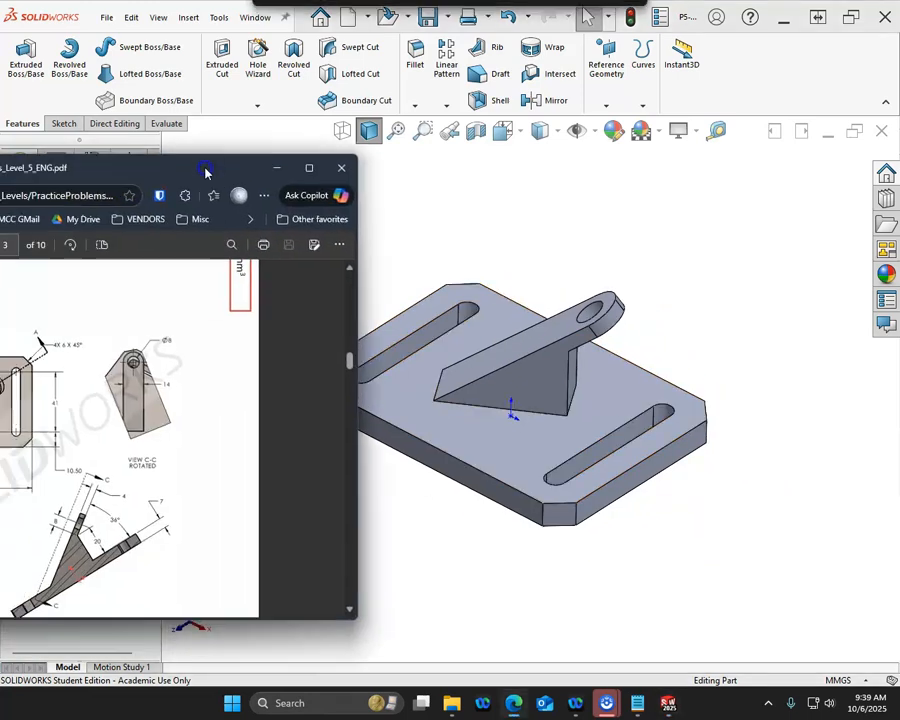
scroll(228, 357, up, 2)
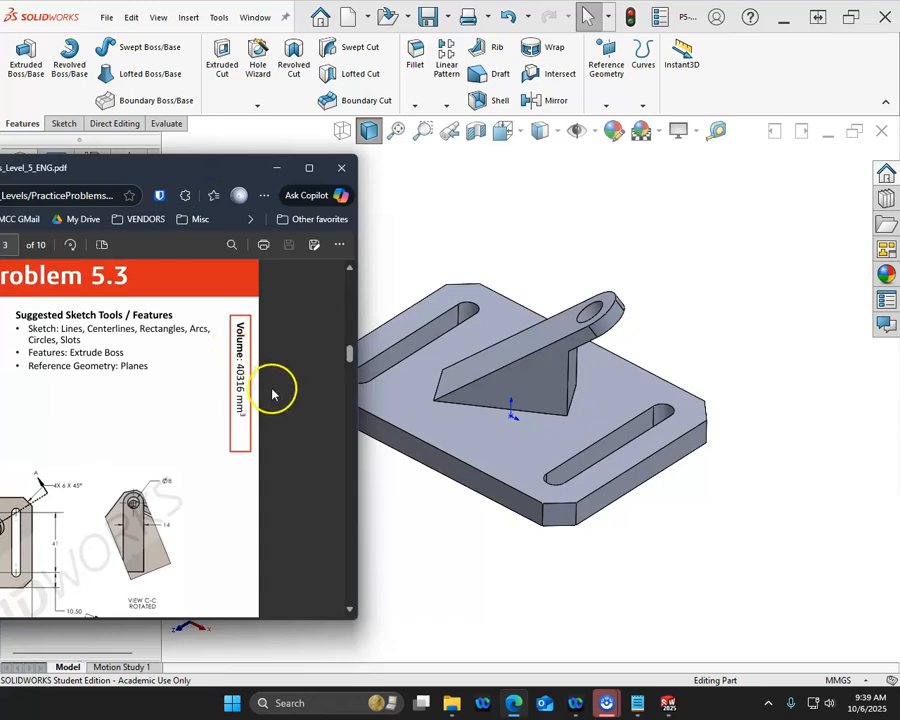
drag(240, 180, 0, 182)
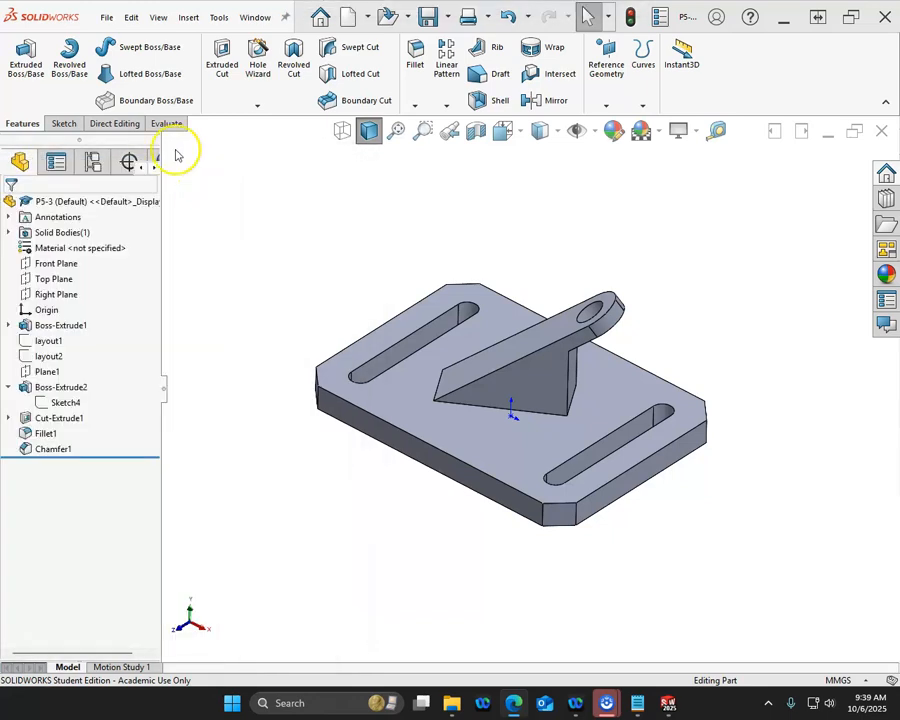
Evaluate the part's mass properties to compare its volume with the one specified in the problem.
click(164, 123)
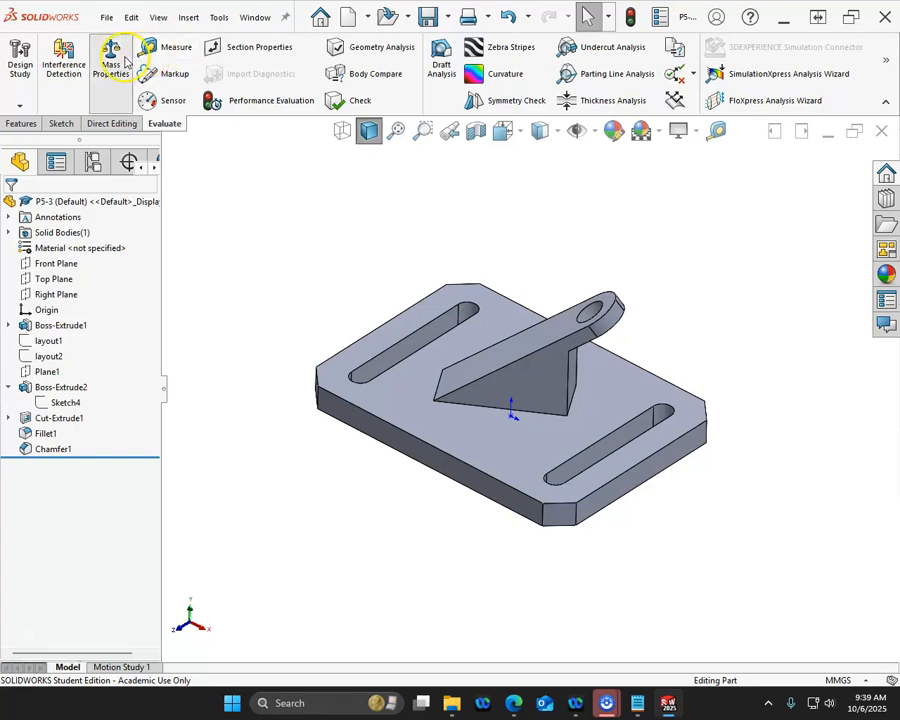
click(124, 62)
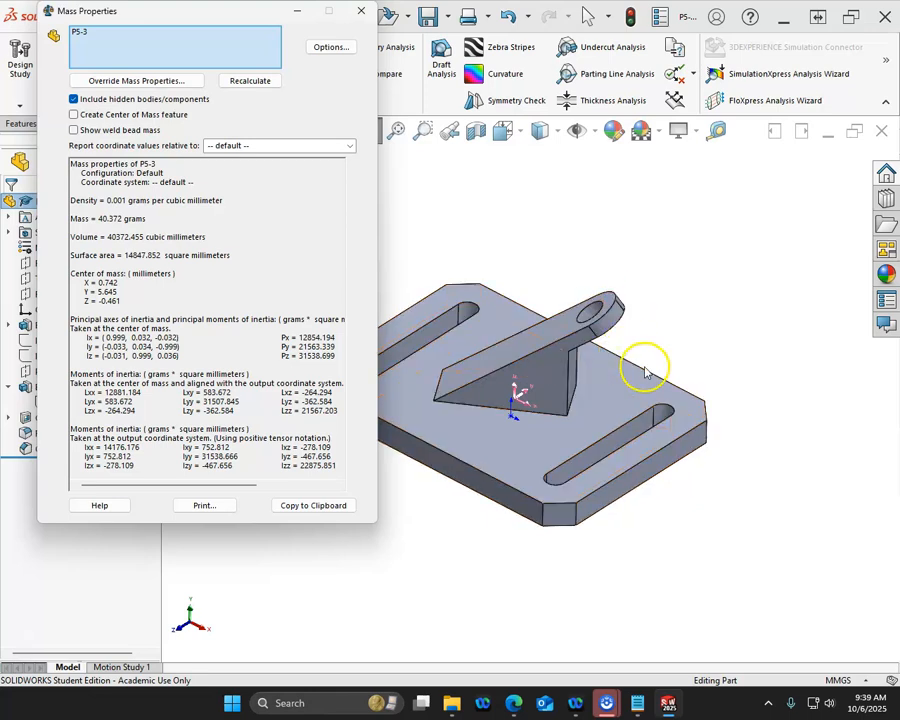
middle_drag(636, 362, 712, 315)
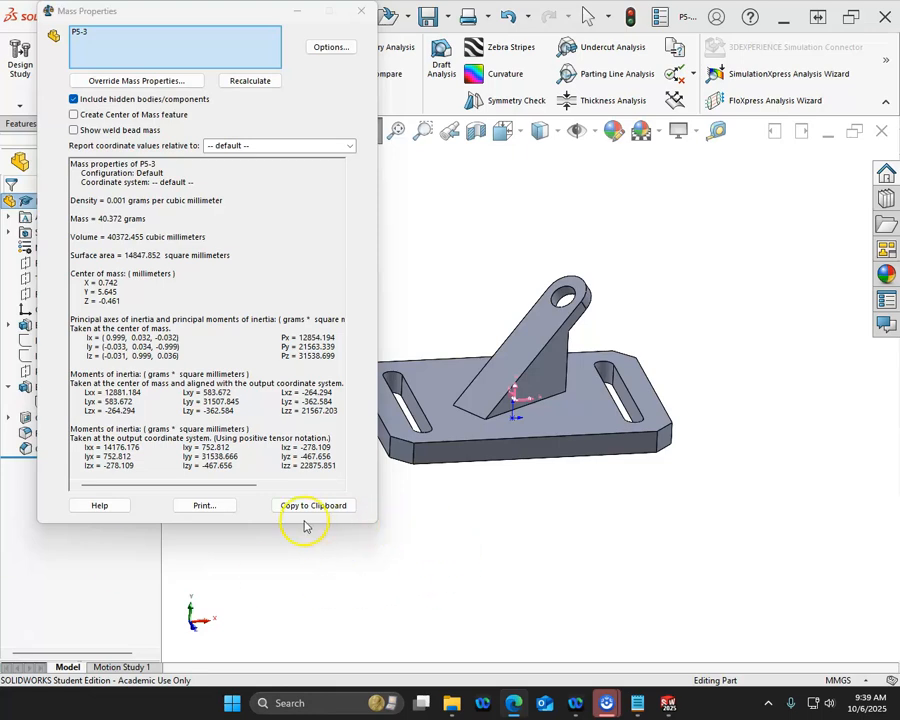
click(361, 11)
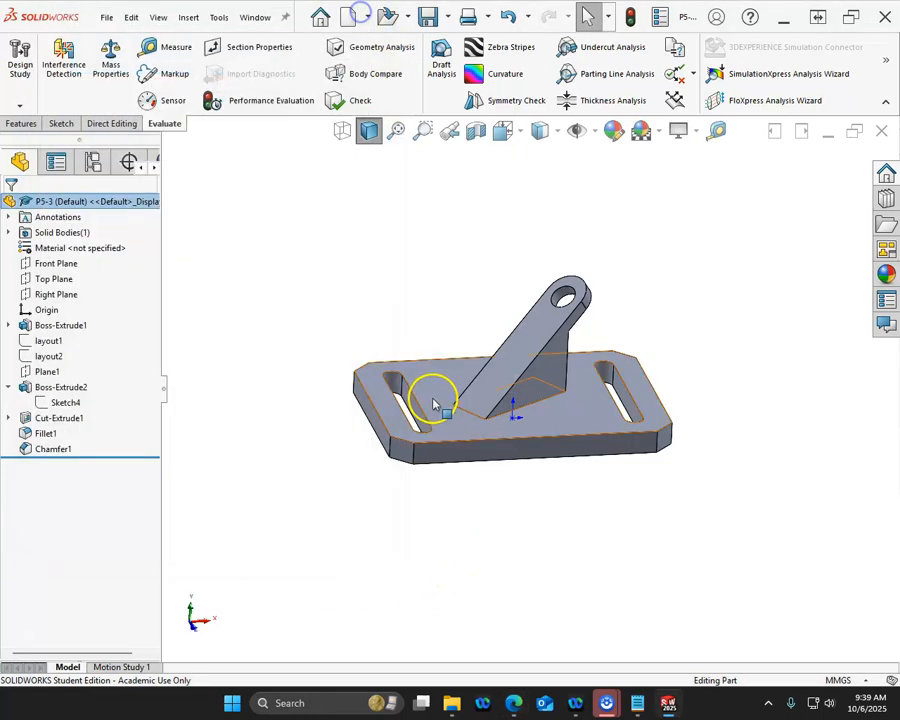
Measure the centre distance between the slot's end arc and the lug's lower edge on the base plate.
middle_drag(434, 402, 430, 456)
scroll(430, 457, down, 5)
click(437, 410)
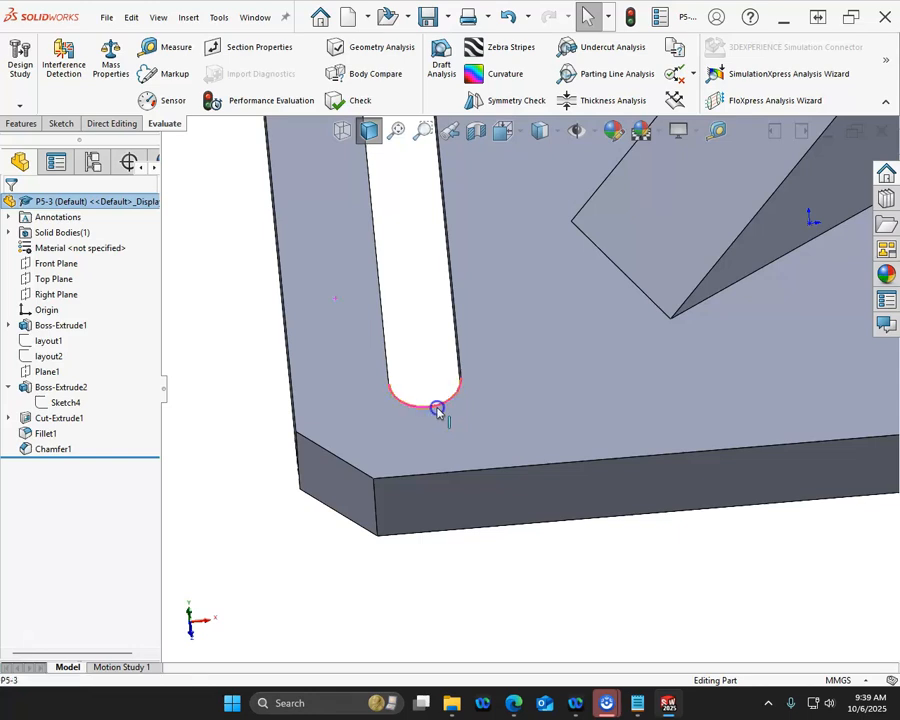
click(630, 285)
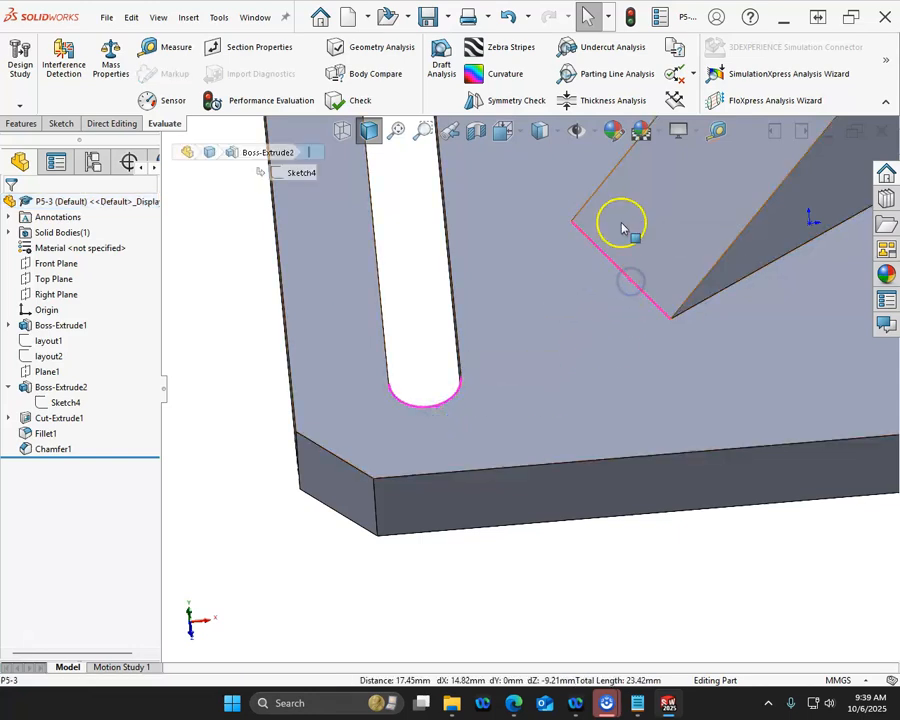
click(716, 130)
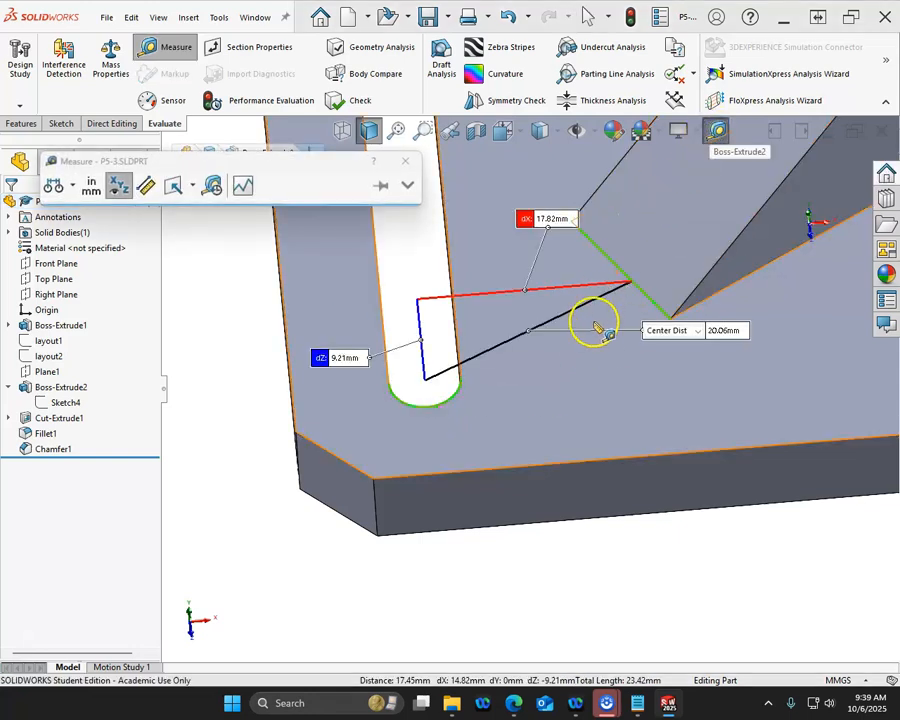
middle_drag(625, 385, 532, 418)
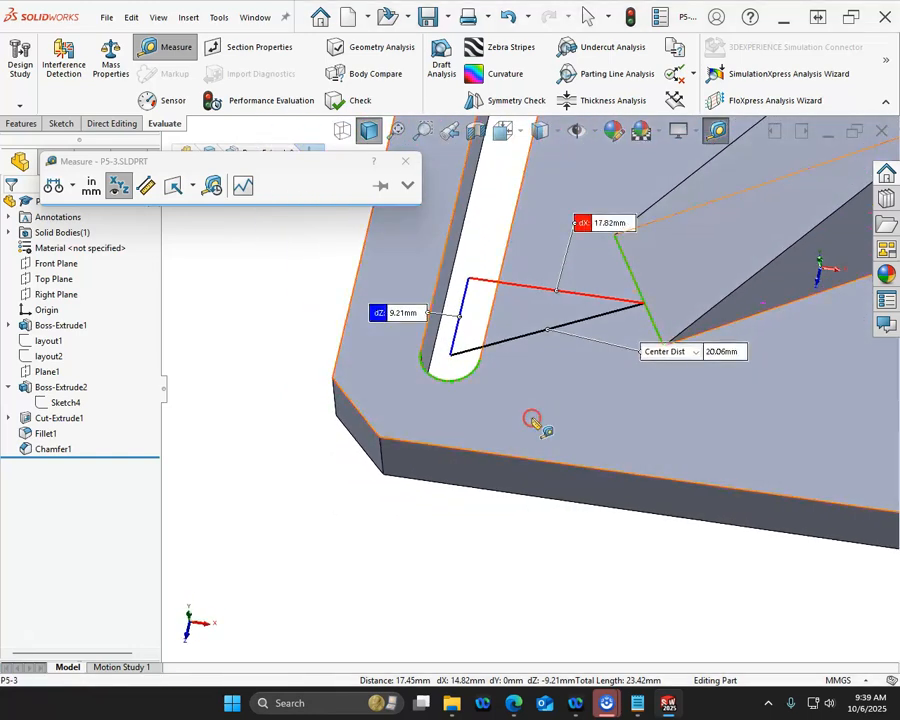
click(405, 161)
Show the layout1 sketch and measure from the slot's centre point to the layout point on the lug's lower edge.
scroll(219, 328, up, 3)
middle_drag(224, 330, 225, 254)
click(44, 341)
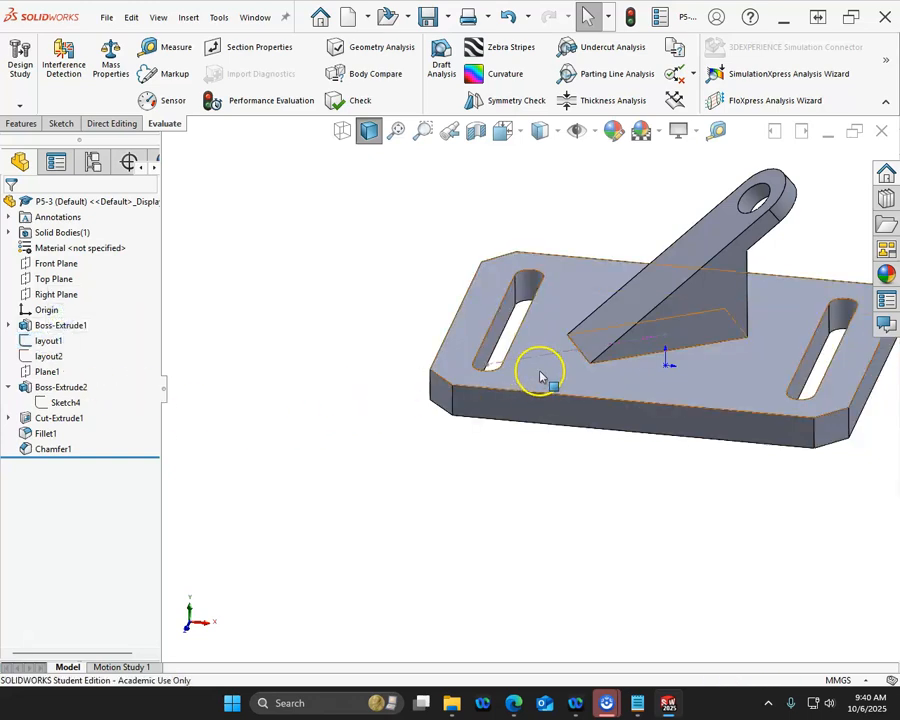
scroll(560, 392, down, 6)
middle_drag(638, 362, 637, 388)
scroll(707, 311, down, 4)
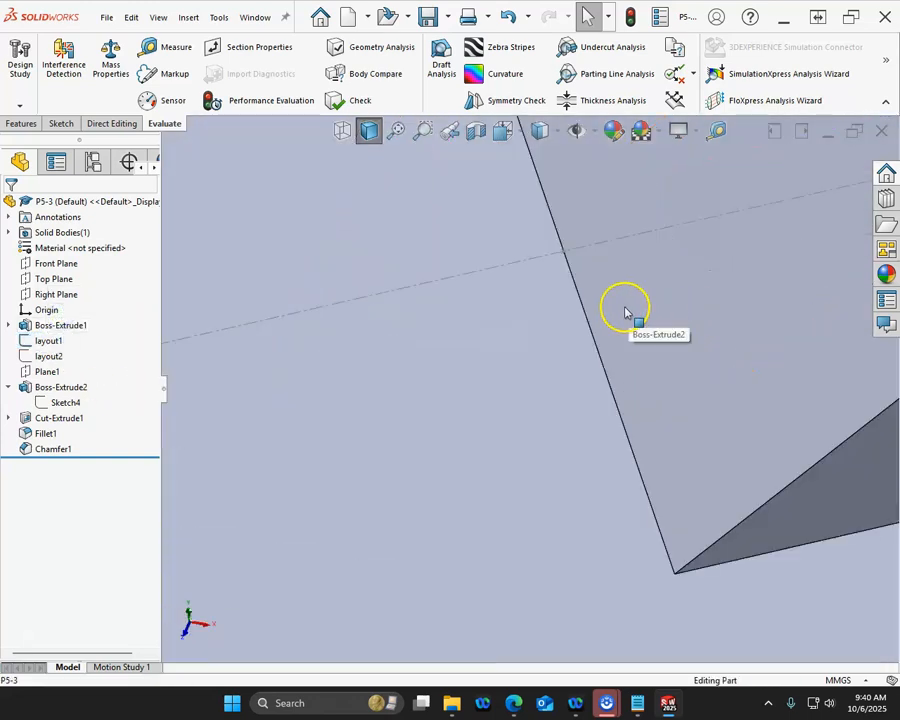
middle_drag(597, 335, 612, 432)
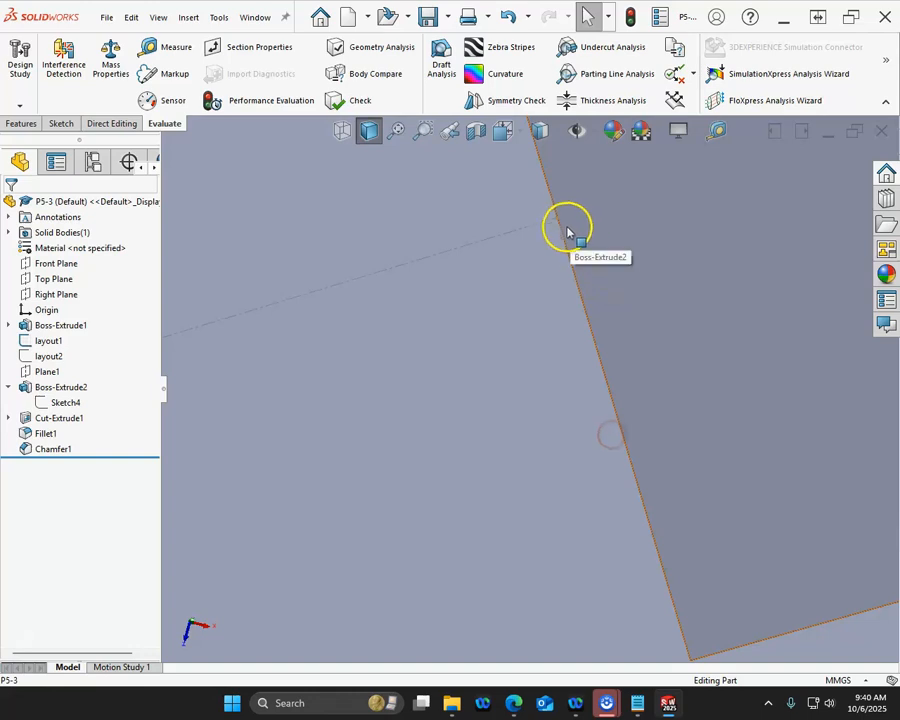
middle_drag(560, 223, 600, 382)
scroll(600, 382, up, 3)
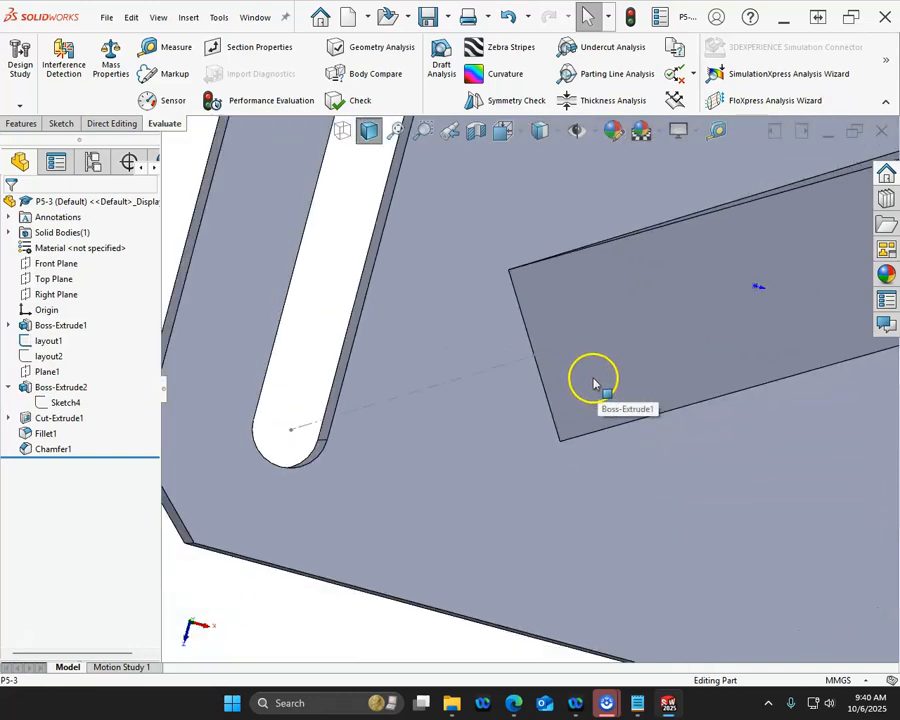
click(534, 358)
ctrl+click(291, 429)
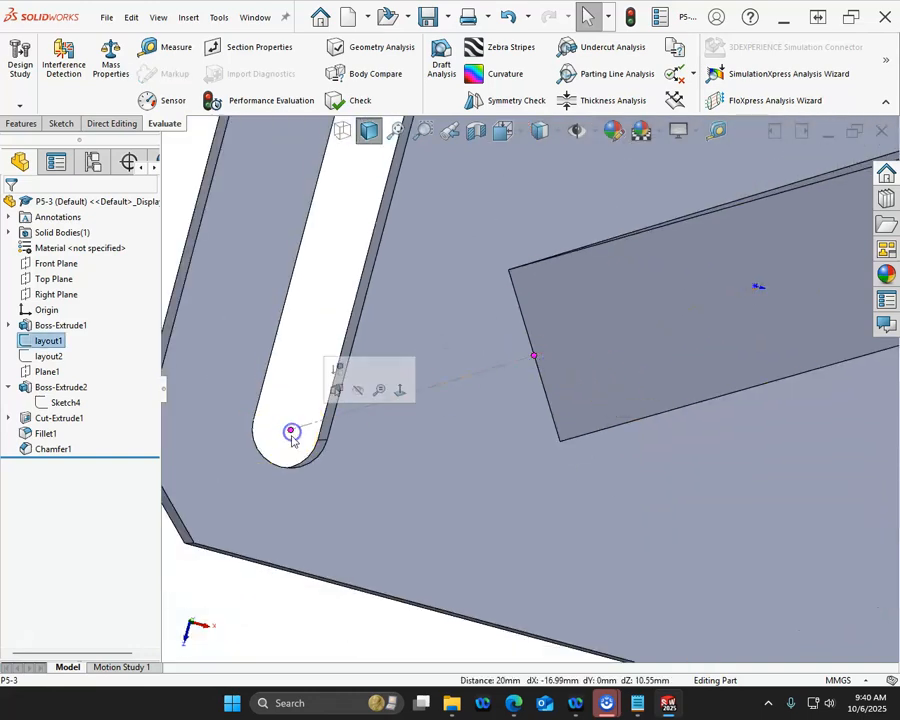
click(153, 52)
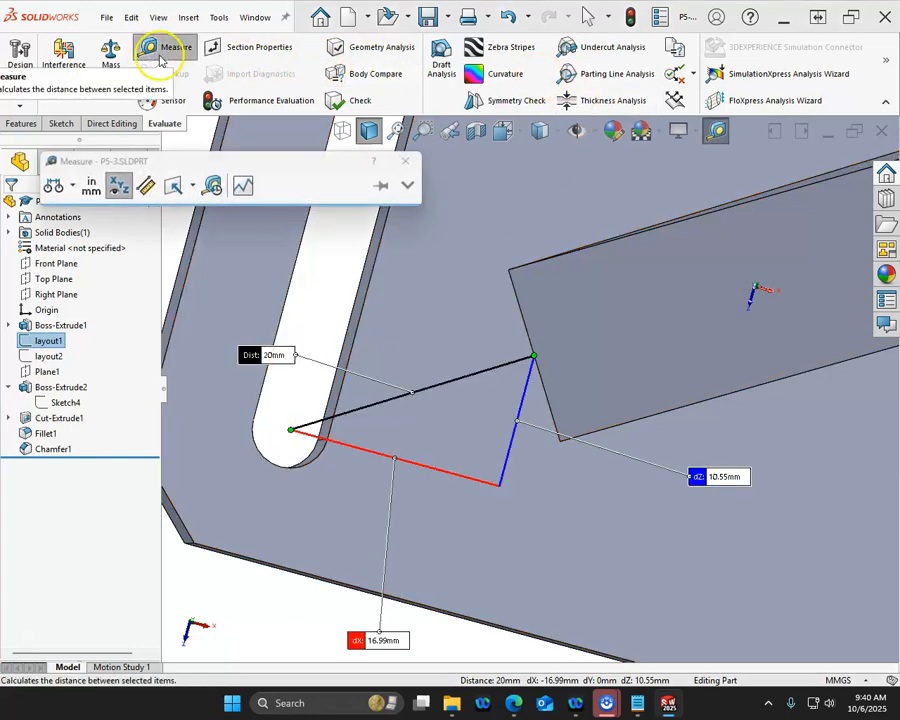
click(410, 160)
Hide the layout1 sketch again.
middle_drag(400, 344, 449, 262)
scroll(357, 340, up, 3)
mouse_move(357, 338)
middle_down()
mouse_move(364, 245)
mouse_move(345, 306)
mouse_move(227, 223)
mouse_move(252, 250)
mouse_move(241, 257)
middle_up()
click(279, 272)
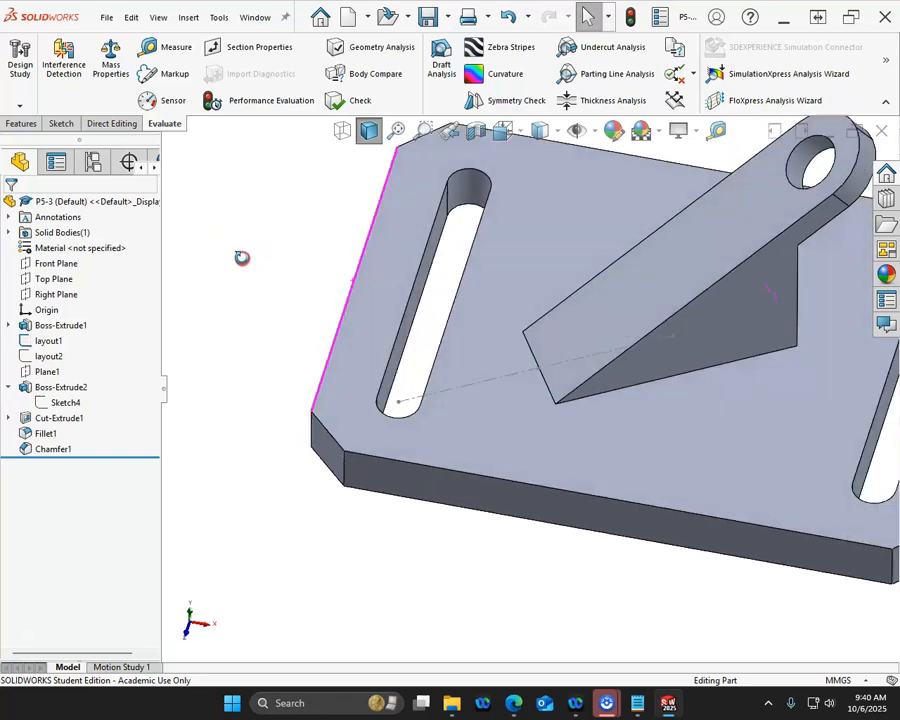
scroll(347, 328, up, 5)
middle_drag(347, 328, 350, 278)
scroll(560, 380, down, 4)
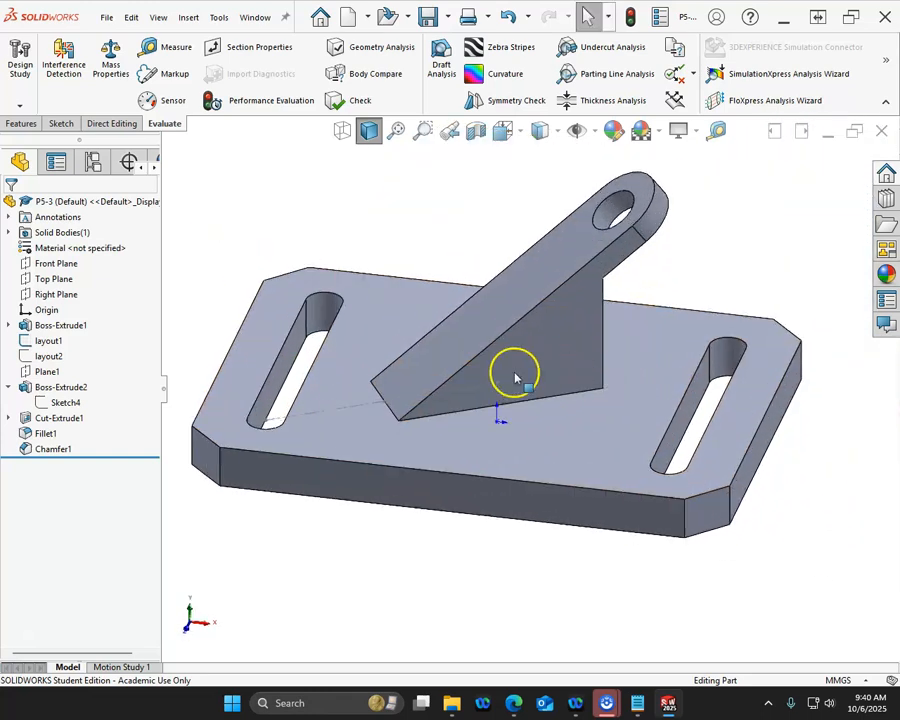
right_click(365, 403)
click(405, 381)
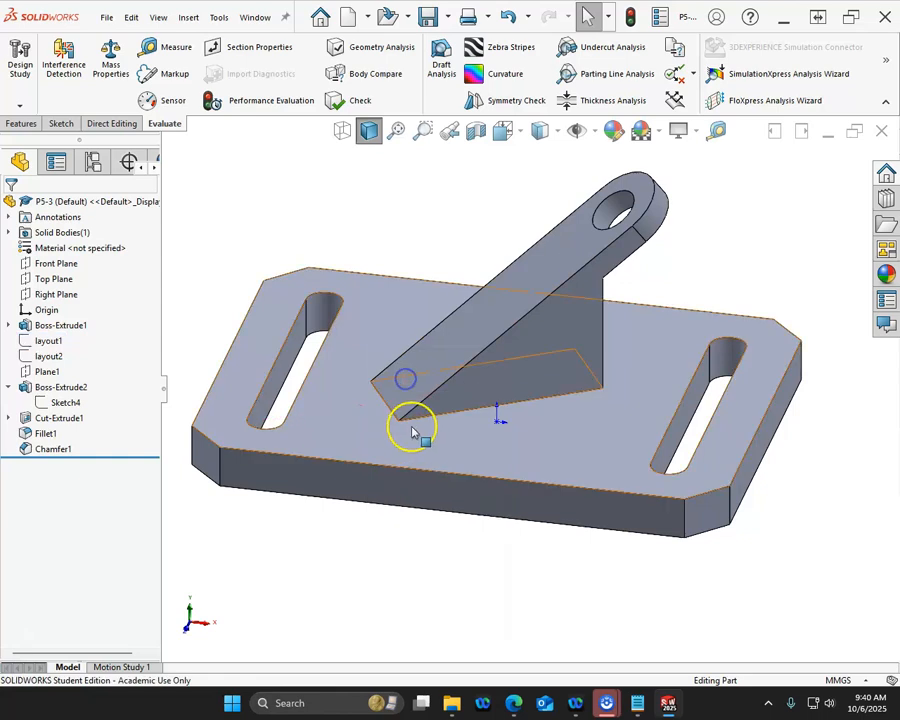
scroll(412, 374, up, 4)
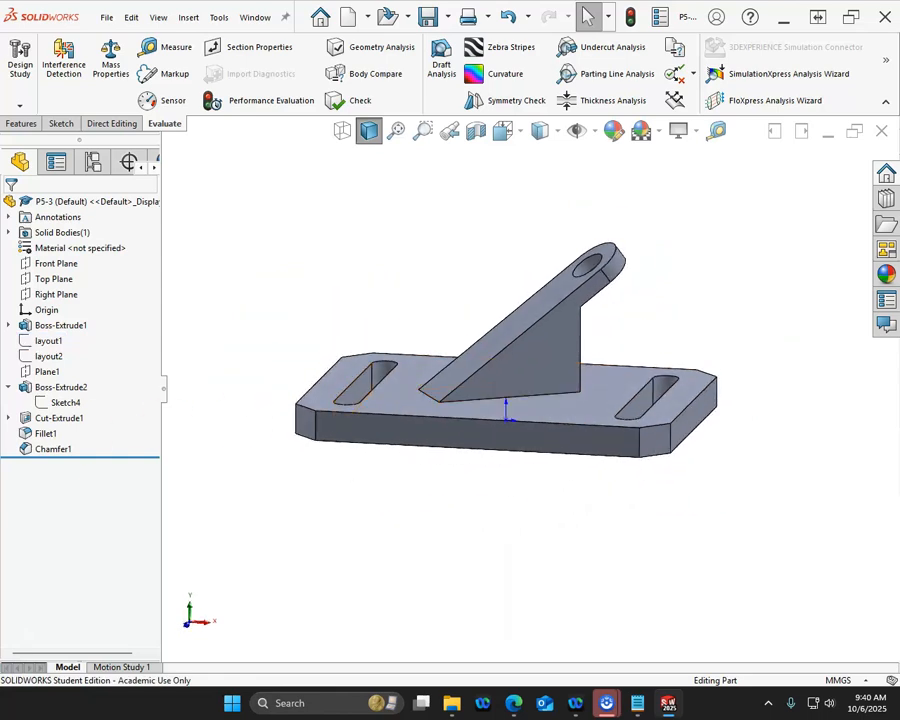